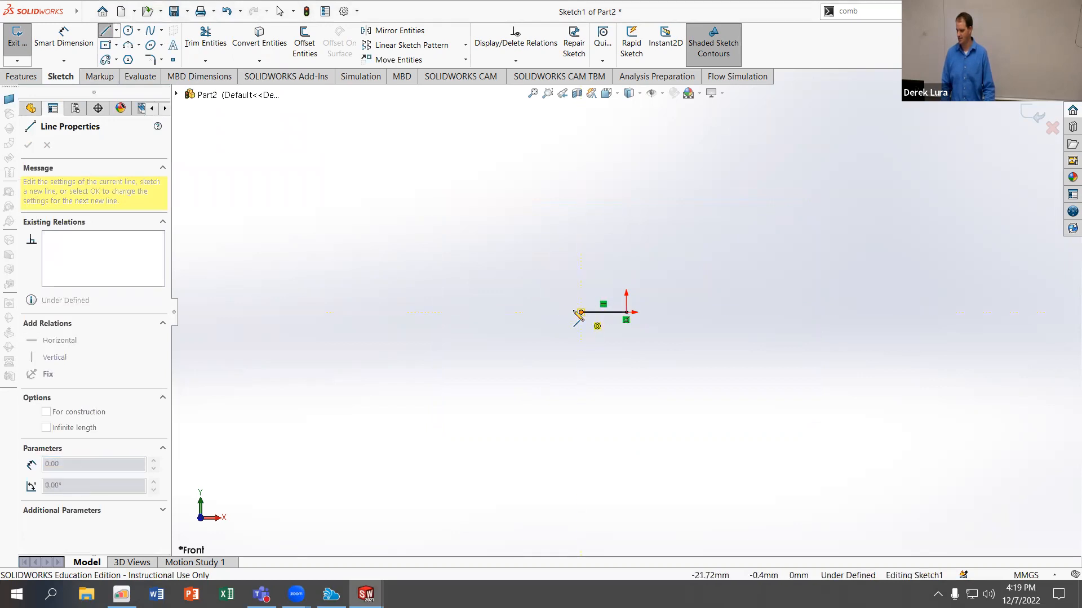
Extend the base line into an S-shaped profile with three tangent arcs, the first two about 22 mm and 90 mm in radius
{"action": "left_click", "coordinate": [535, 253]}
{"action": "scroll", "coordinate": [536, 253], "scroll_direction": "up", "scroll_amount": 3}
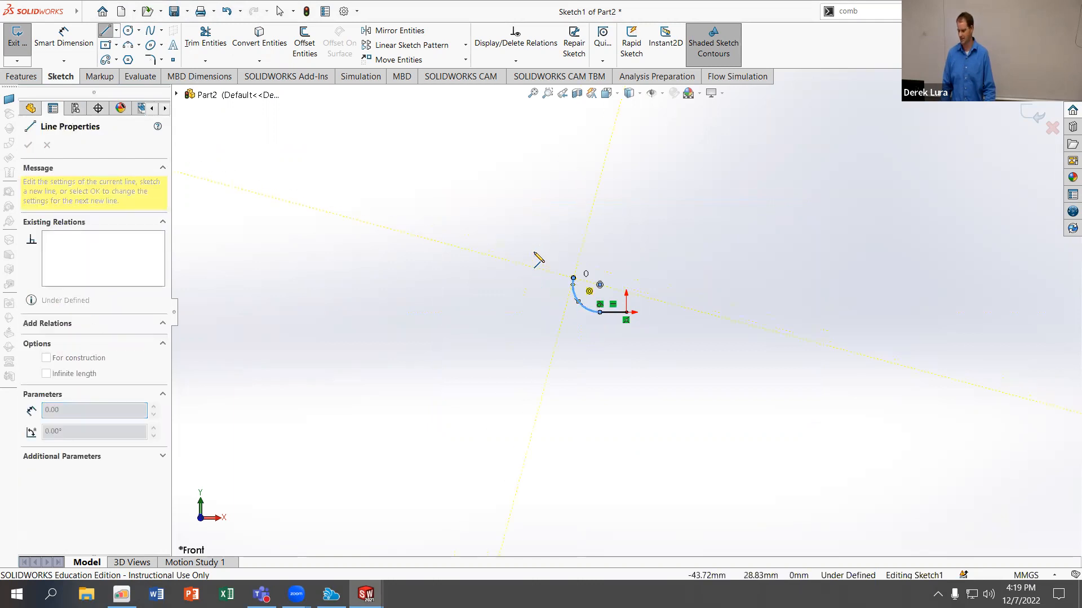
{"action": "scroll", "coordinate": [586, 286], "scroll_direction": "up", "scroll_amount": 2}
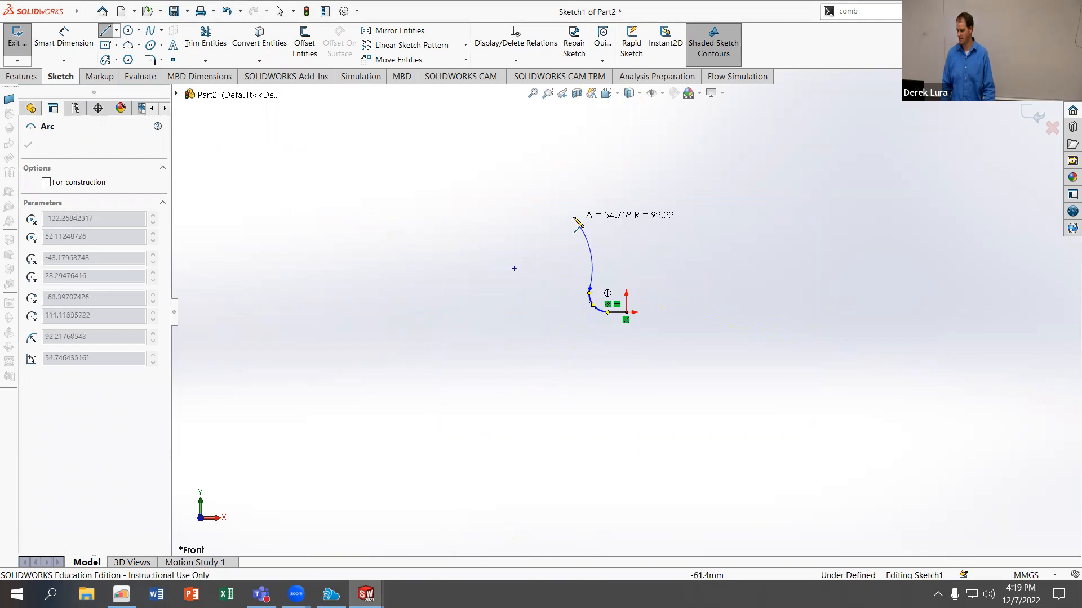
{"action": "left_click", "coordinate": [558, 205]}
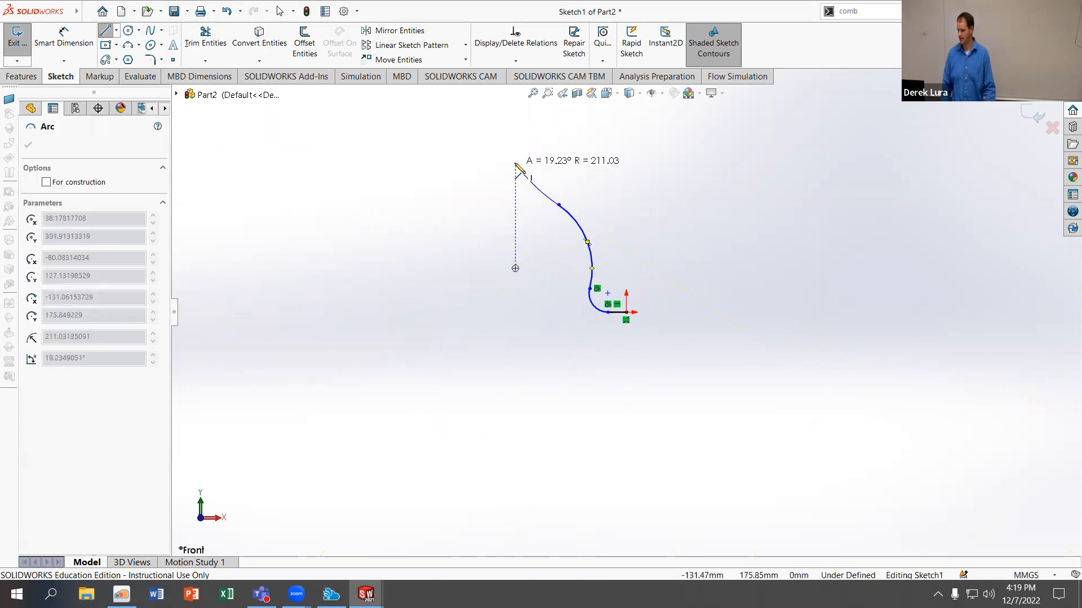
{"action": "left_click", "coordinate": [515, 146]}
{"action": "scroll", "coordinate": [723, 265], "scroll_direction": "up", "scroll_amount": 3}
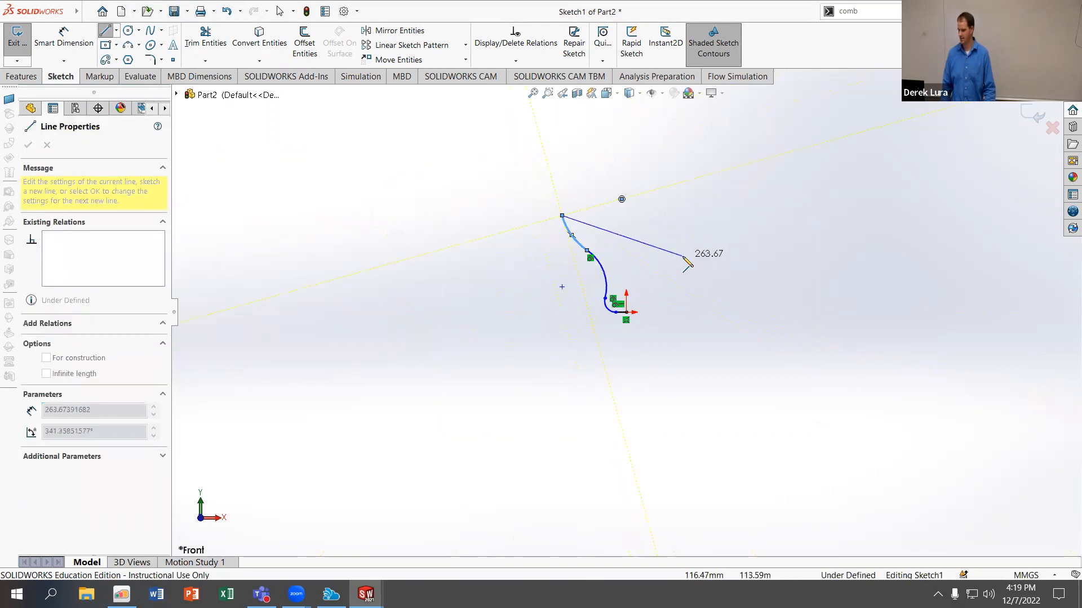
{"action": "scroll", "coordinate": [678, 260], "scroll_direction": "down", "scroll_amount": 3}
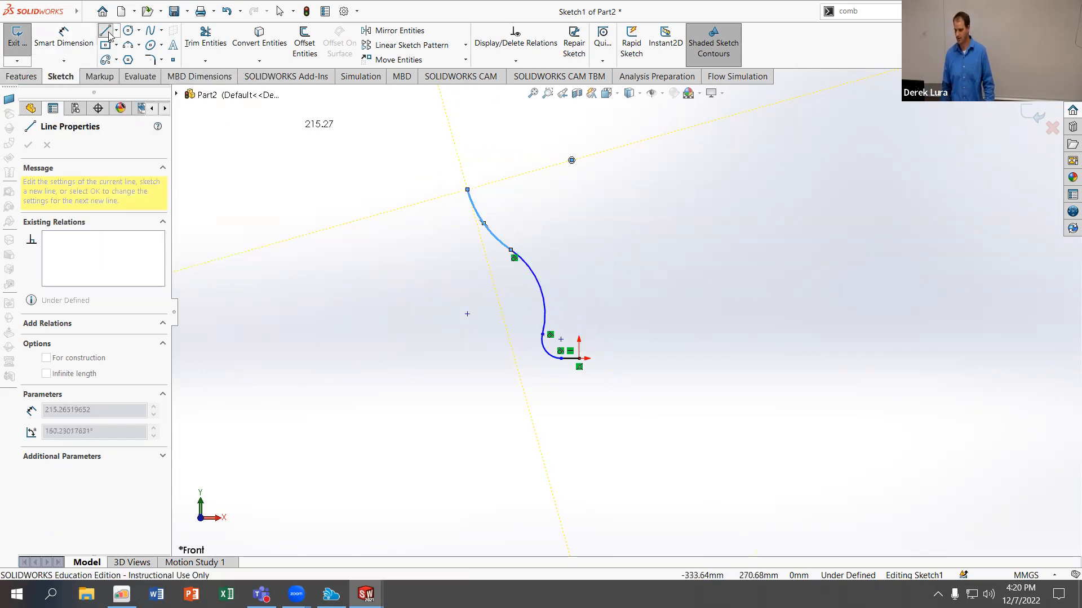
{"action": "key", "text": "Escape"}
{"action": "scroll", "coordinate": [639, 332], "scroll_direction": "down", "scroll_amount": 2}
{"action": "scroll", "coordinate": [558, 272], "scroll_direction": "up", "scroll_amount": 1}
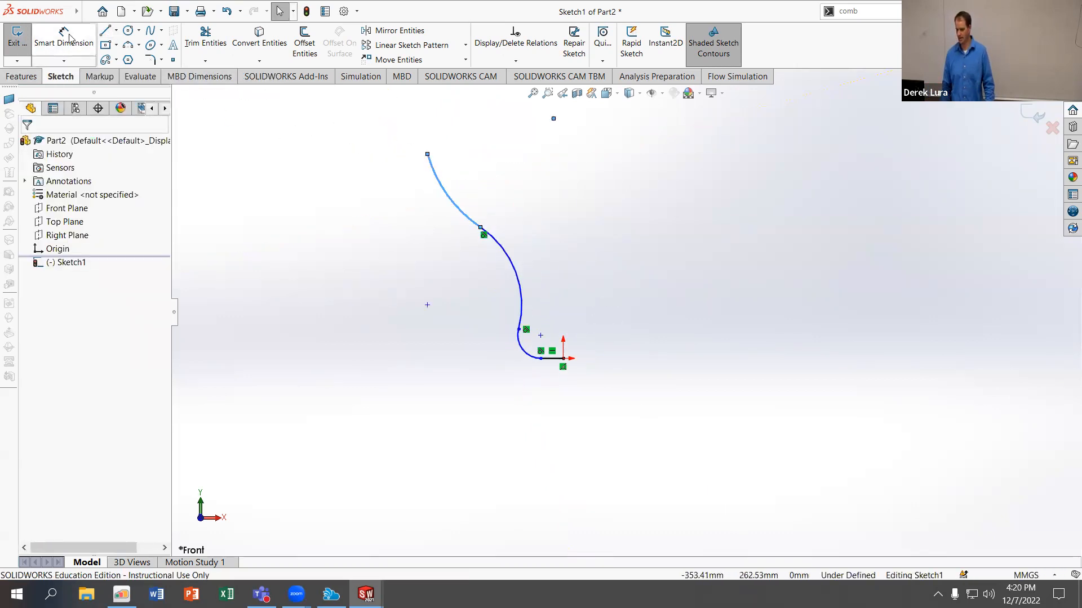
Dimension the vertical distance from the base line to the uppermost arc's centre point and set it to 230 mm
{"action": "left_click", "coordinate": [68, 36]}
{"action": "left_click", "coordinate": [555, 359]}
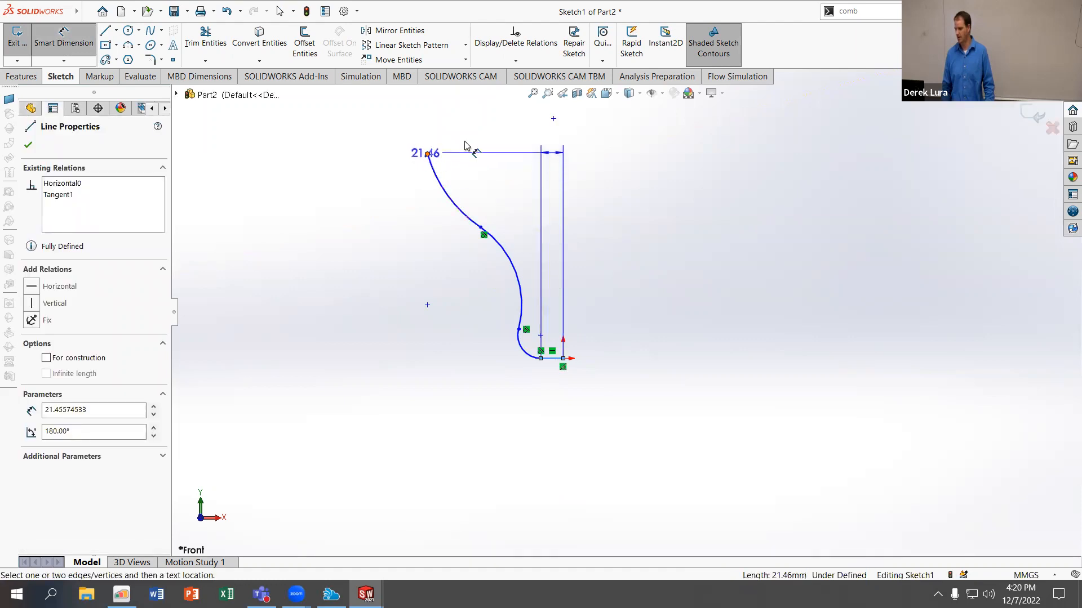
{"action": "left_click", "coordinate": [555, 122]}
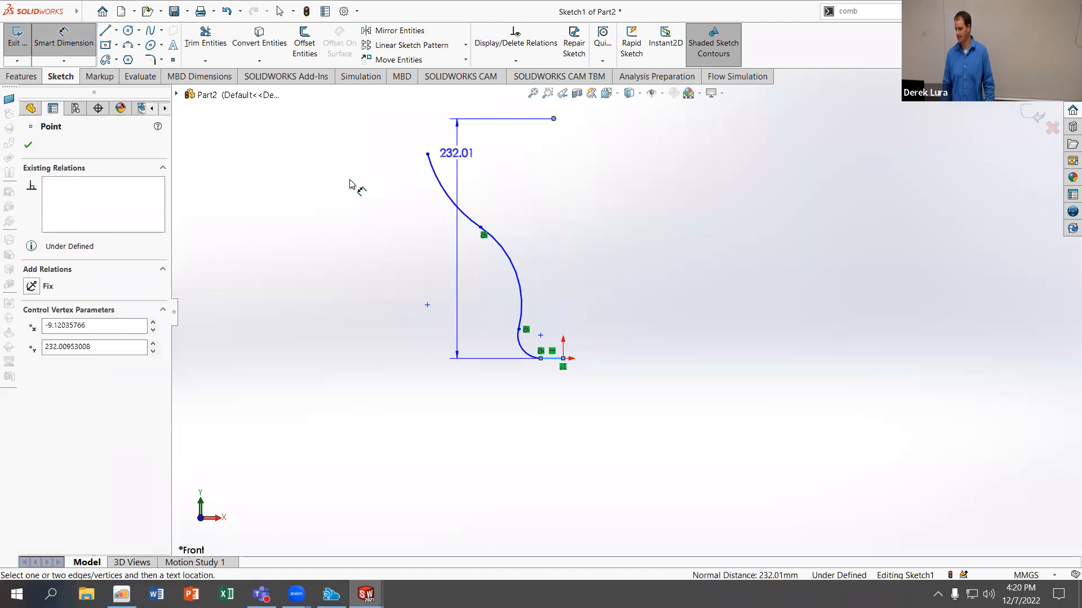
{"action": "left_click", "coordinate": [334, 186]}
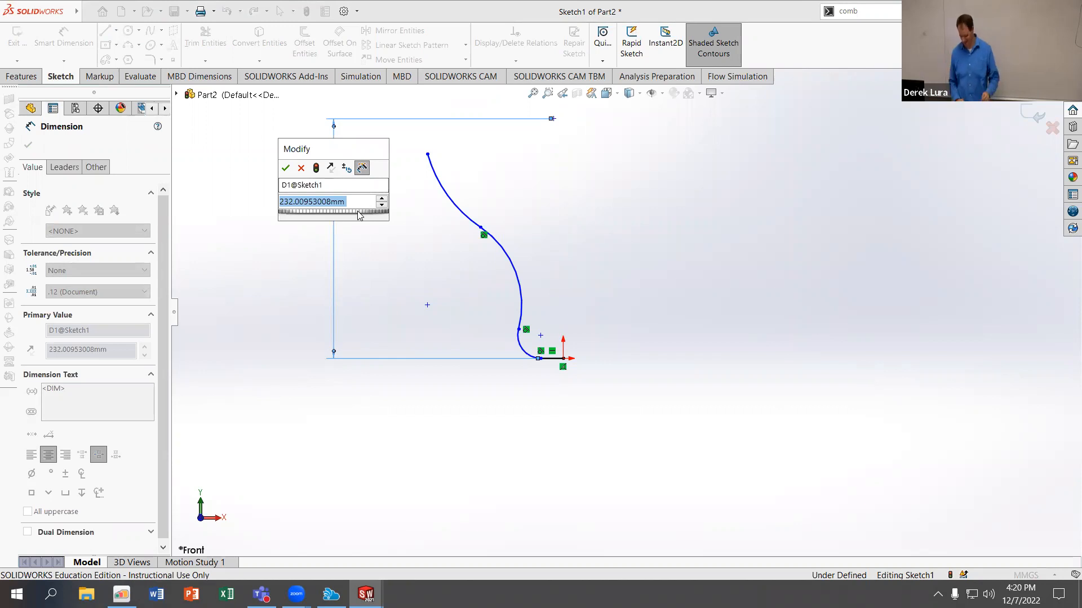
{"action": "type", "text": "230"}
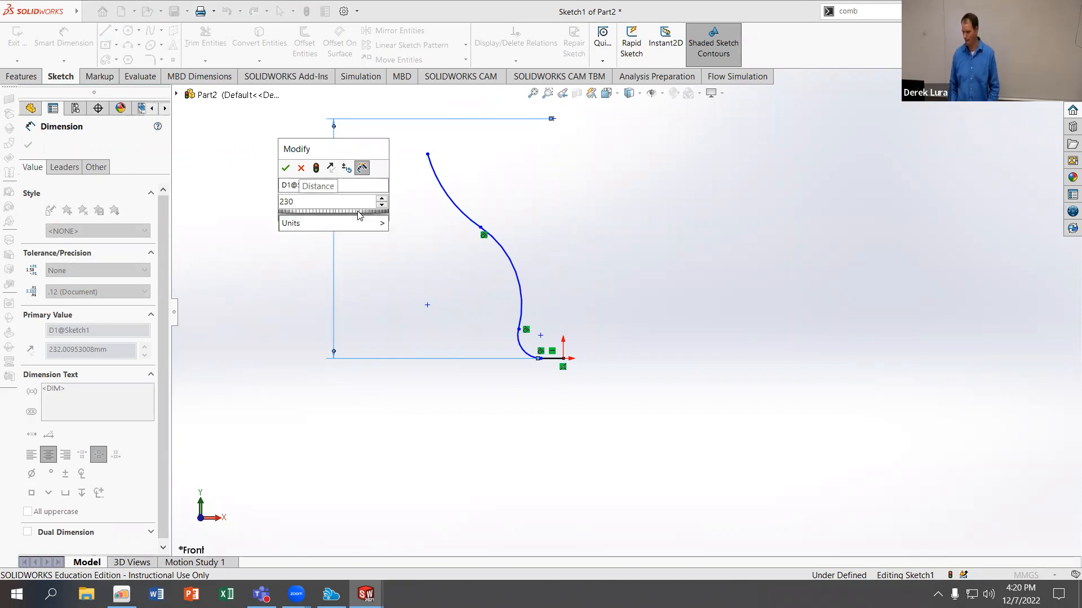
{"action": "key", "text": "Return"}
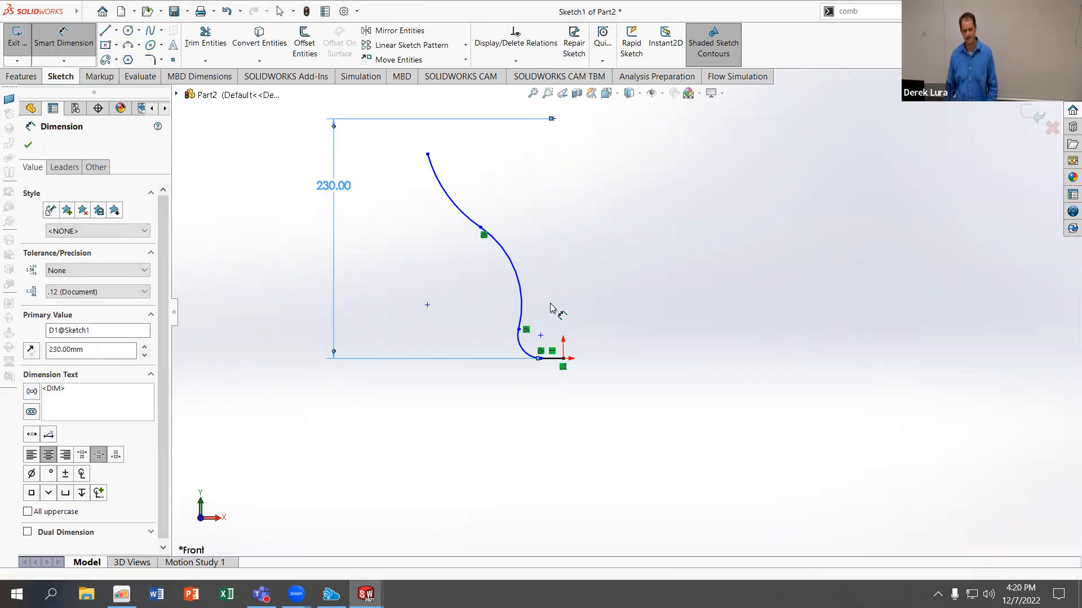
Change the document's unit system to IPS (inch, pound, second)
{"action": "scroll", "coordinate": [549, 307], "scroll_direction": "up", "scroll_amount": 2}
{"action": "scroll", "coordinate": [543, 290], "scroll_direction": "down", "scroll_amount": 2}
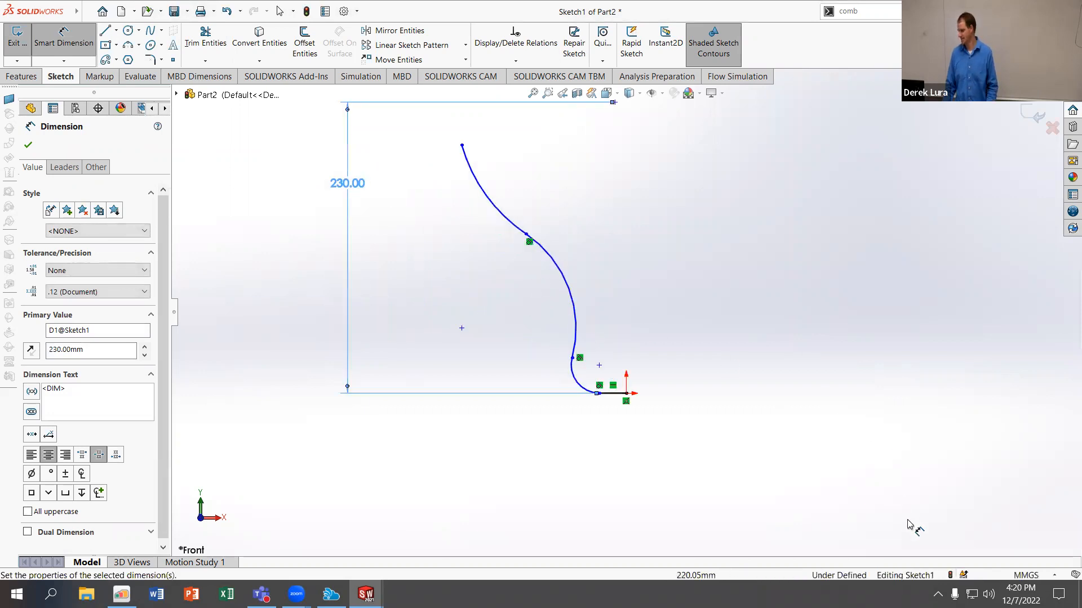
{"action": "left_click", "coordinate": [1026, 575]}
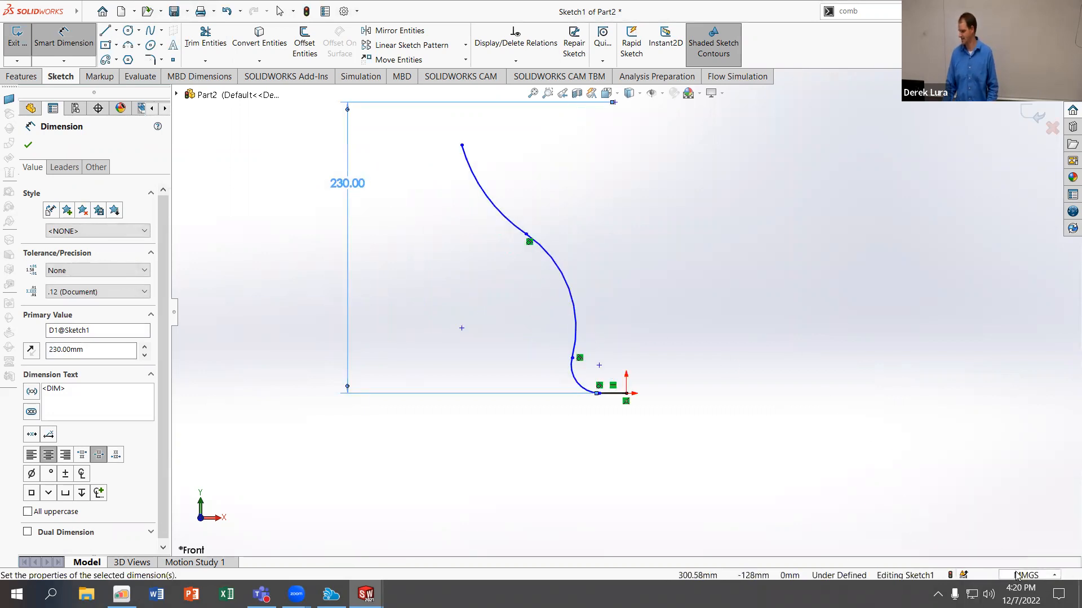
{"action": "left_click", "coordinate": [60, 262]}
{"action": "left_click", "coordinate": [53, 225]}
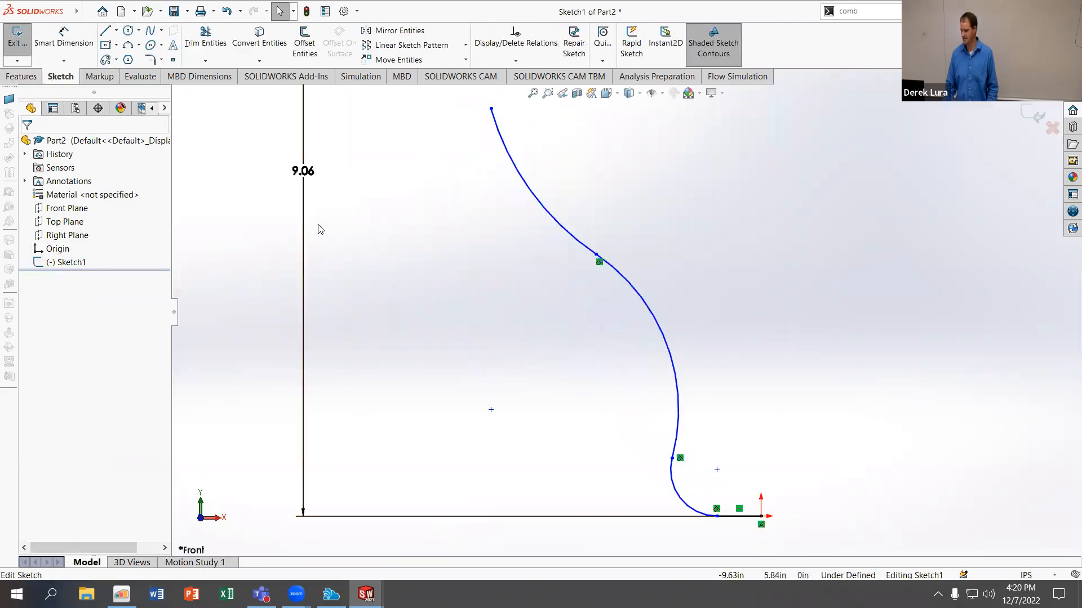
Set the vertical distance between the base line and the uppermost arc's centre to 10 in
{"action": "scroll", "coordinate": [319, 227], "scroll_direction": "up", "scroll_amount": 4}
{"action": "left_click", "coordinate": [465, 243]}
{"action": "double_click", "coordinate": [467, 245]}
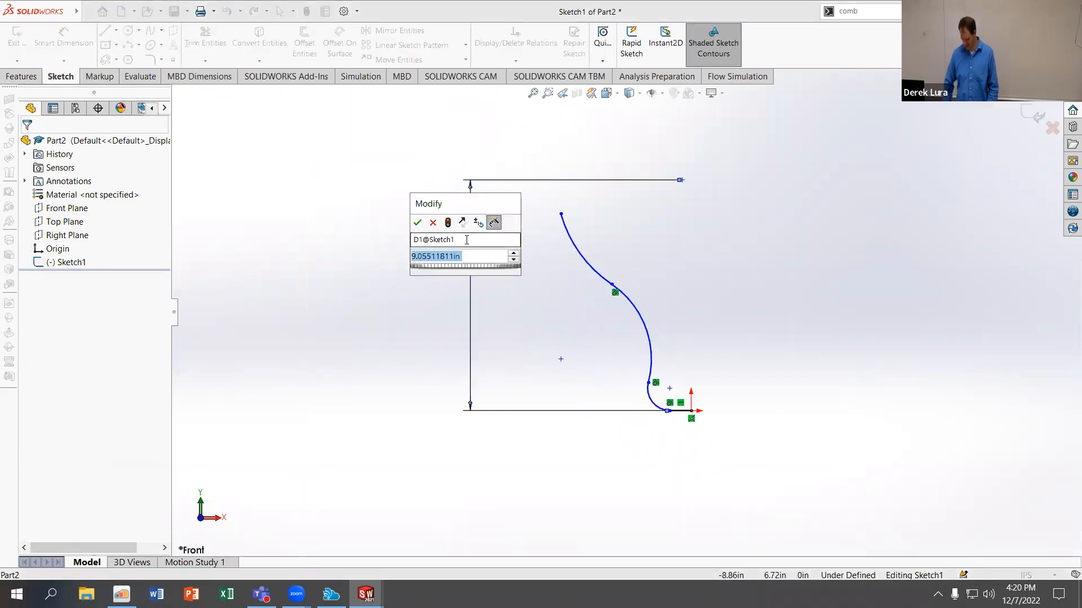
{"action": "type", "text": "10"}
{"action": "key", "text": "Return"}
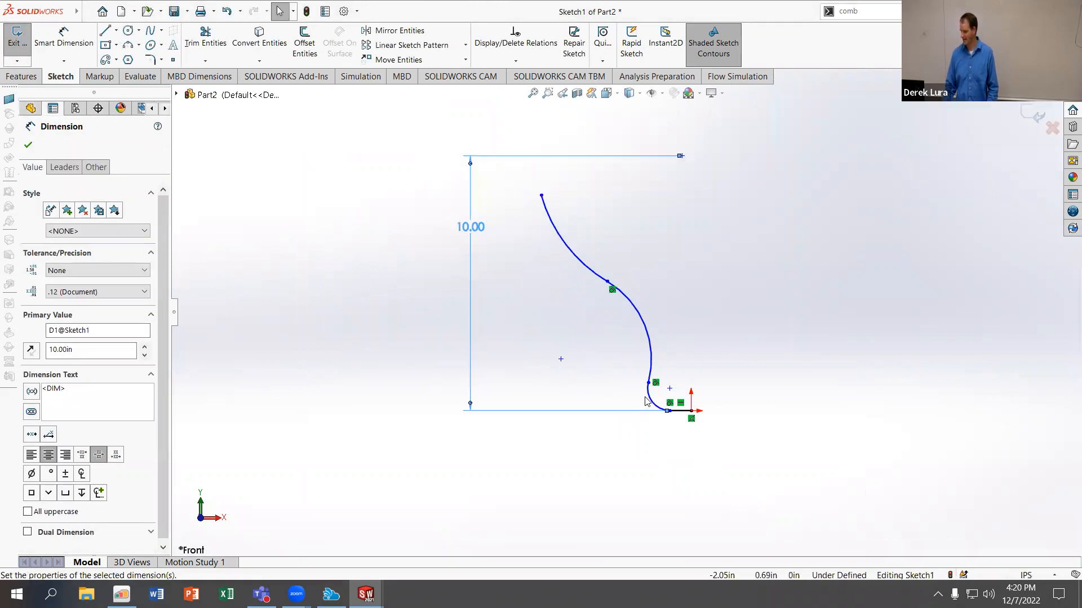
Dimension the short horizontal base line at the origin and set its length to 1 in
{"action": "scroll", "coordinate": [696, 447], "scroll_direction": "down", "scroll_amount": 3}
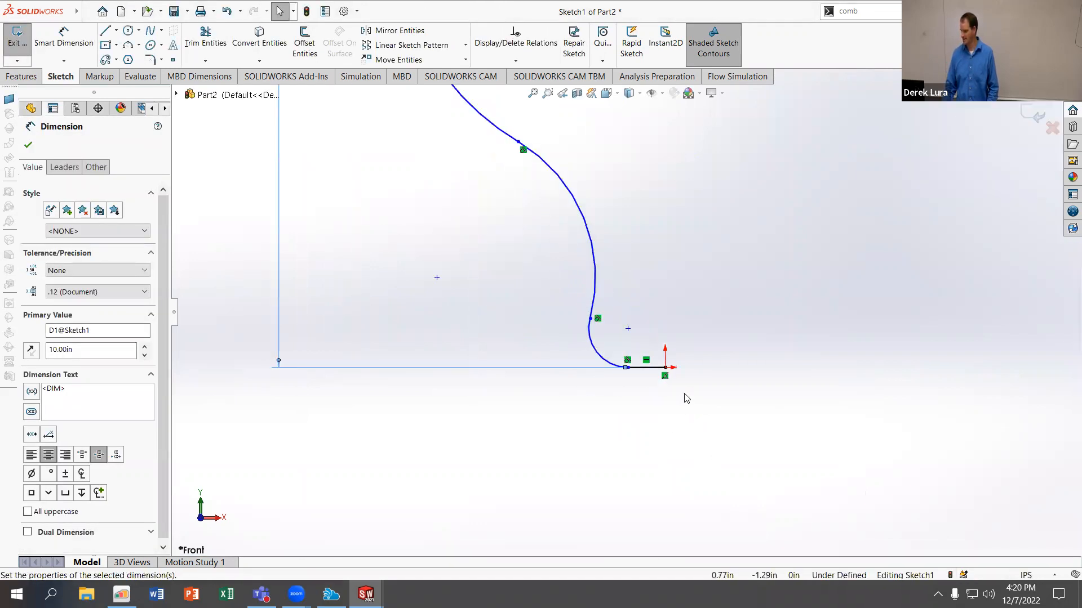
{"action": "left_click", "coordinate": [50, 40]}
{"action": "left_click", "coordinate": [653, 369]}
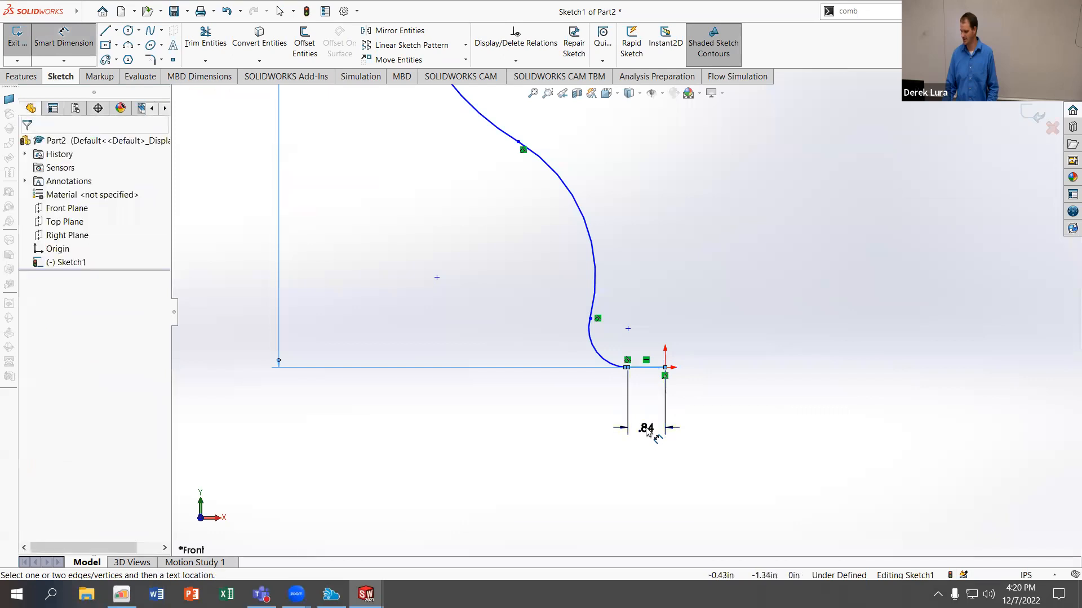
{"action": "left_click", "coordinate": [647, 431]}
{"action": "type", "text": "1"}
{"action": "key", "text": "Return"}
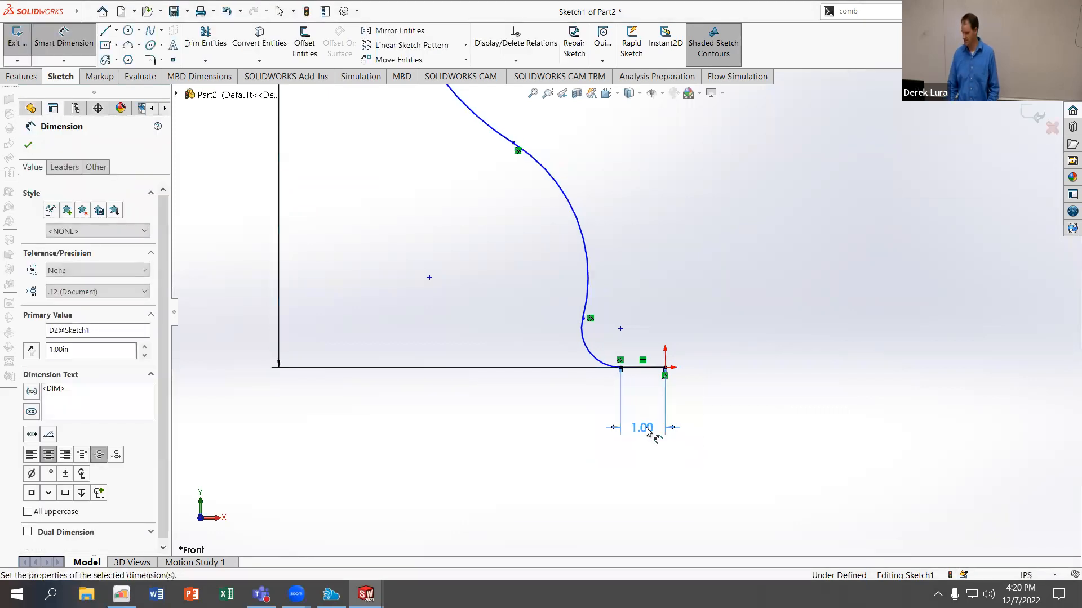
Add a radius dimension of 2 in to the lowest arc of the profile
{"action": "left_click", "coordinate": [585, 342]}
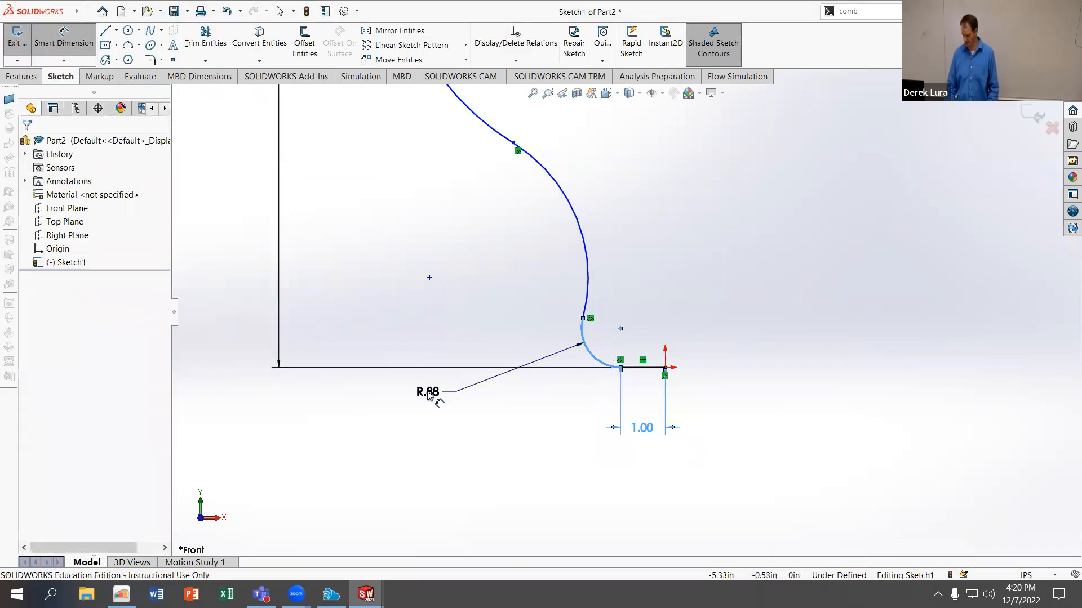
{"action": "left_click", "coordinate": [426, 389]}
{"action": "type", "text": "2"}
{"action": "key", "text": "Return"}
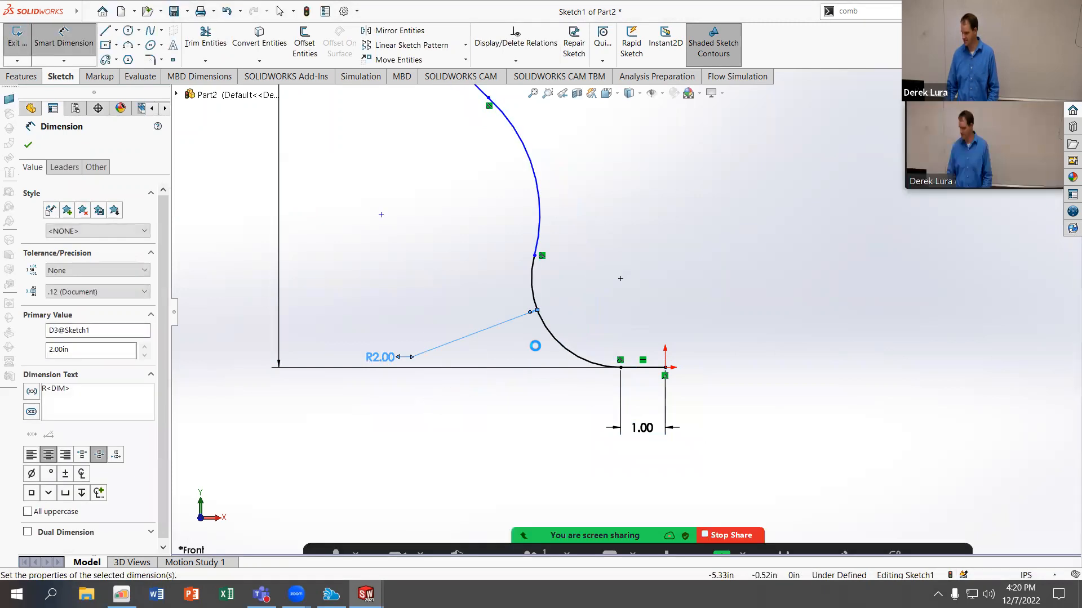
Add a radius dimension of 4 in to the middle arc of the profile
{"action": "left_click", "coordinate": [540, 202]}
{"action": "scroll", "coordinate": [633, 311], "scroll_direction": "up", "scroll_amount": 2}
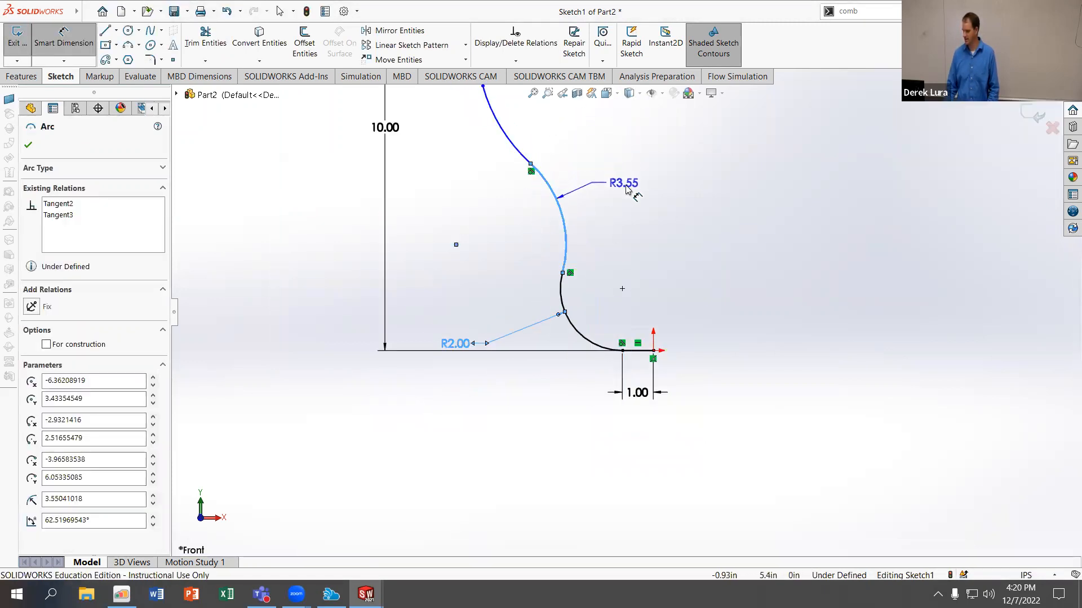
{"action": "left_click", "coordinate": [627, 189]}
{"action": "type", "text": "4"}
{"action": "key", "text": "Return"}
{"action": "scroll", "coordinate": [571, 224], "scroll_direction": "up", "scroll_amount": 2}
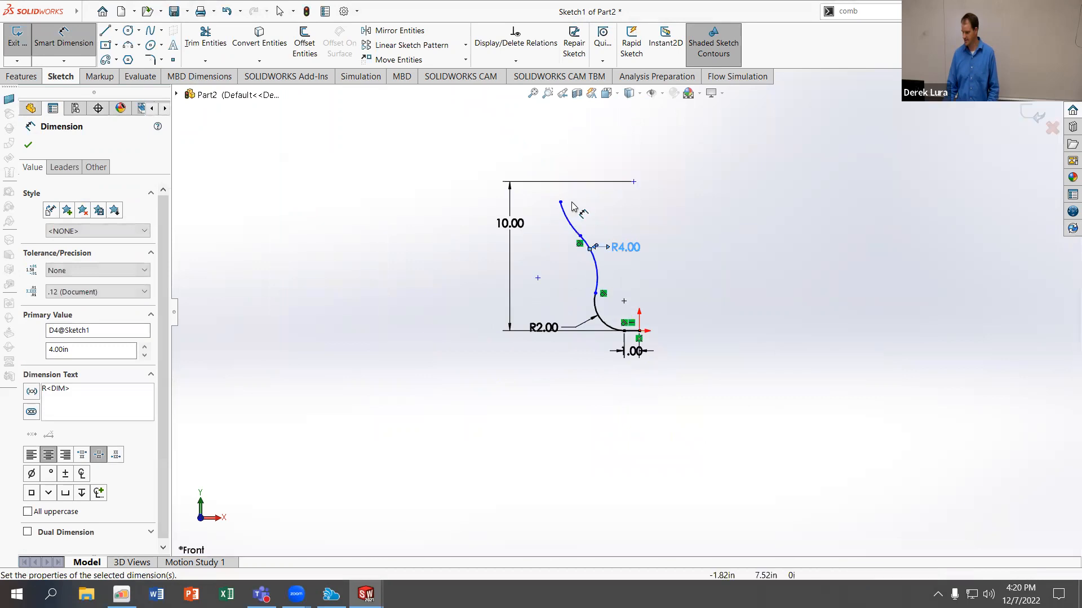
Add a radius dimension of 5 in to the uppermost arc of the profile
{"action": "left_click", "coordinate": [570, 224]}
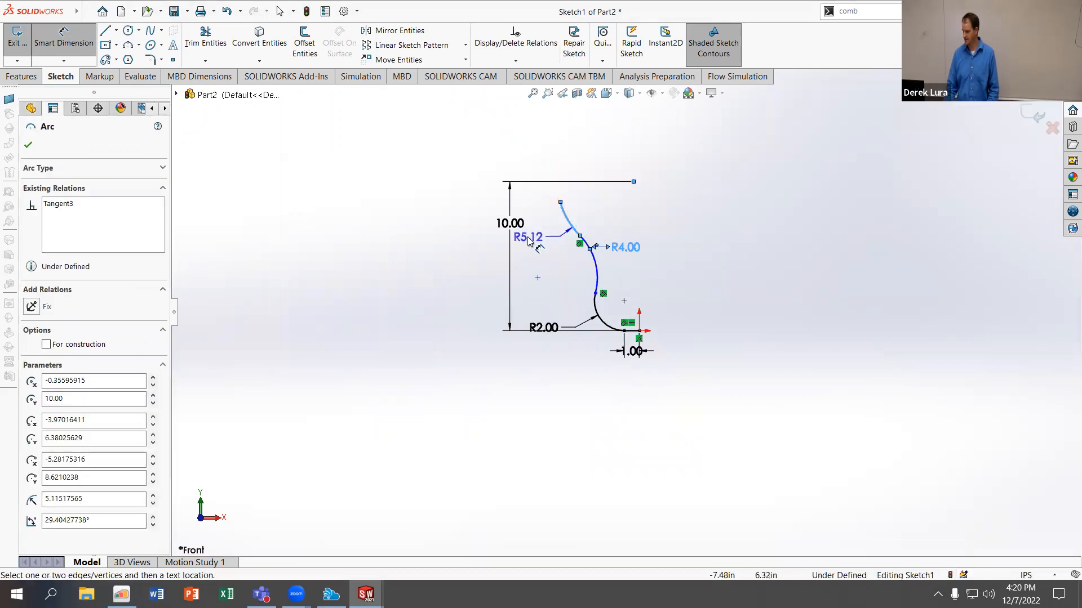
{"action": "left_click", "coordinate": [529, 241]}
{"action": "type", "text": "5"}
{"action": "key", "text": "Return"}
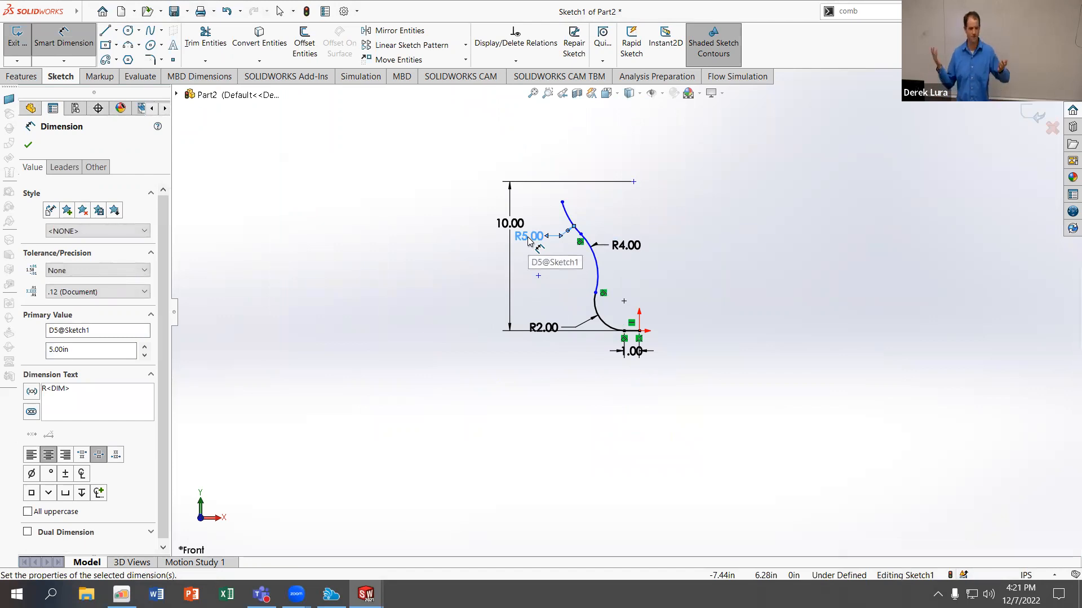
{"action": "scroll", "coordinate": [623, 306], "scroll_direction": "down", "scroll_amount": 3}
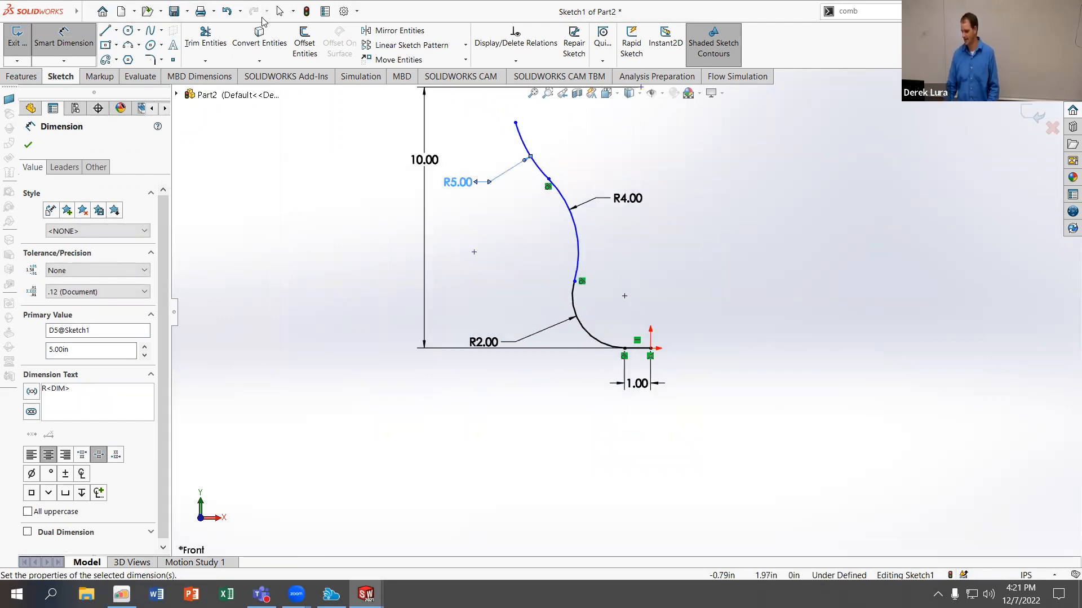
{"action": "left_click", "coordinate": [116, 30]}
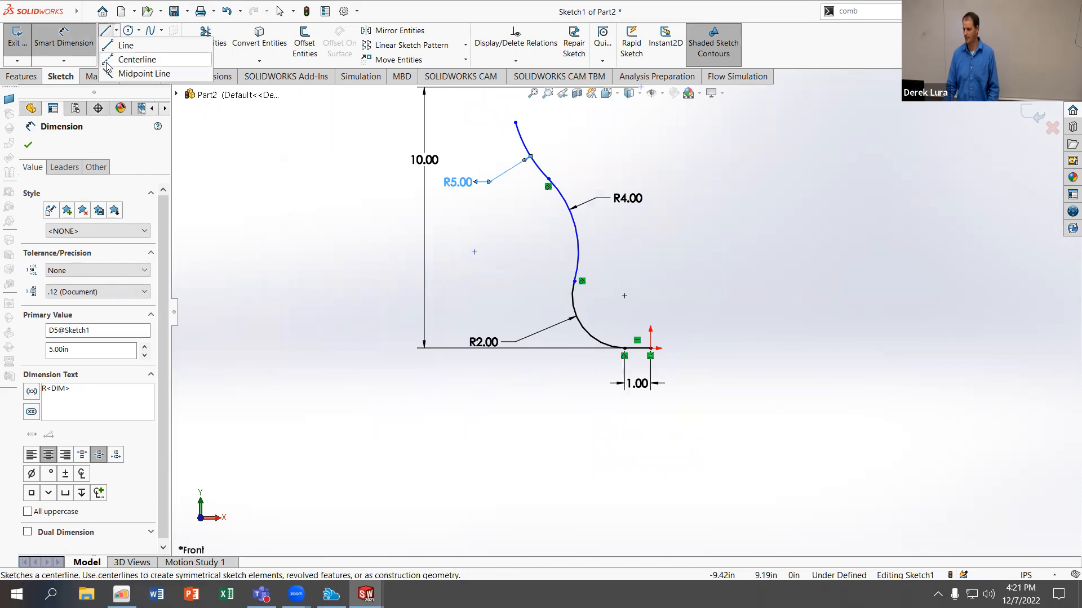
{"action": "left_click", "coordinate": [124, 56]}
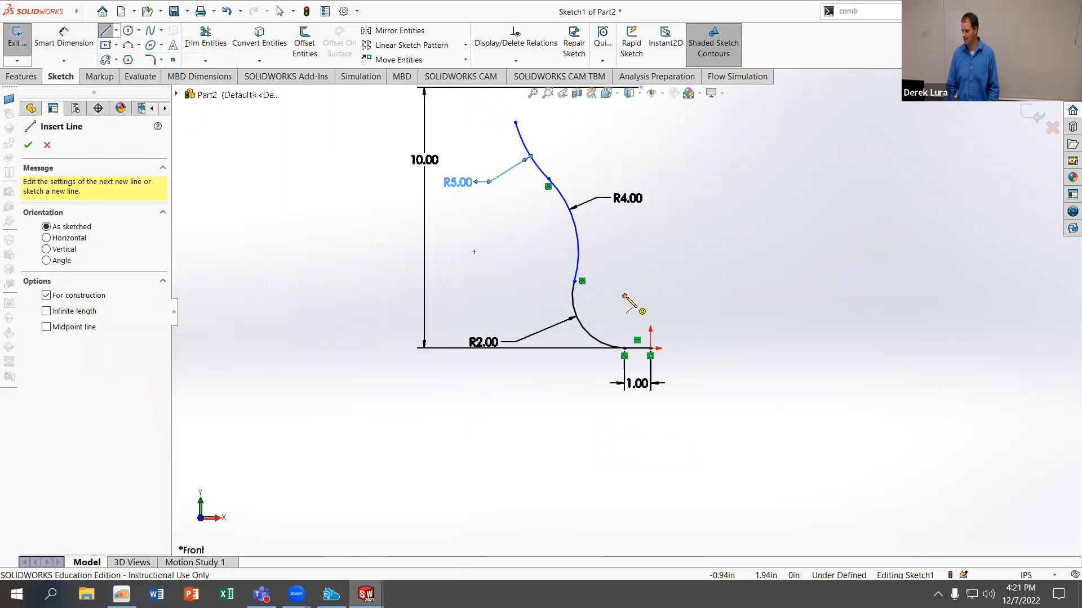
Dimension the lowest arc's sweep angle from its centre and both endpoints, and set it to 110 degrees
{"action": "left_click", "coordinate": [64, 39]}
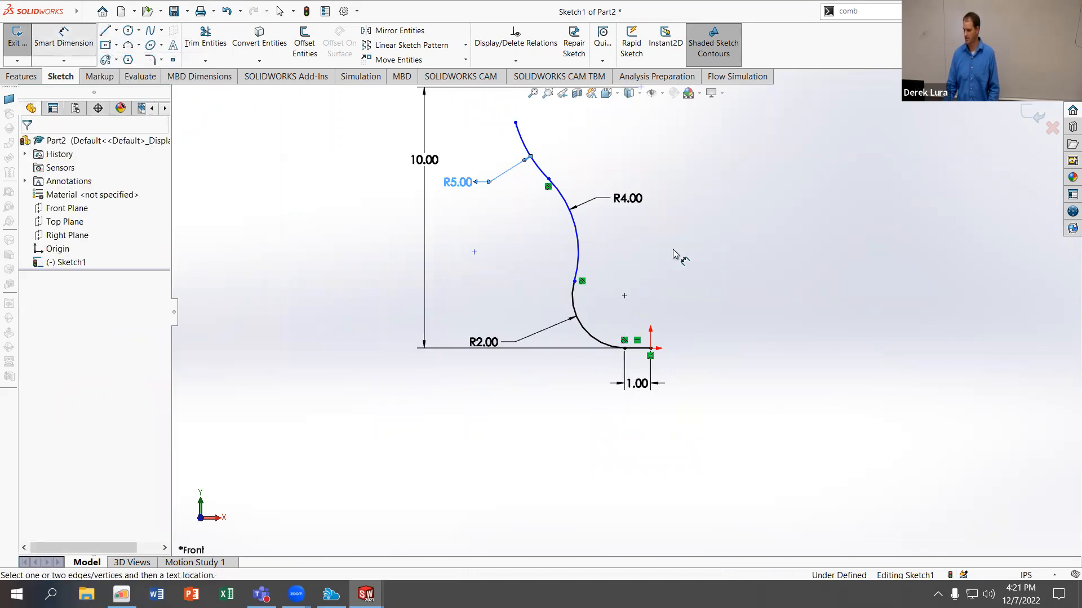
{"action": "left_click", "coordinate": [625, 296]}
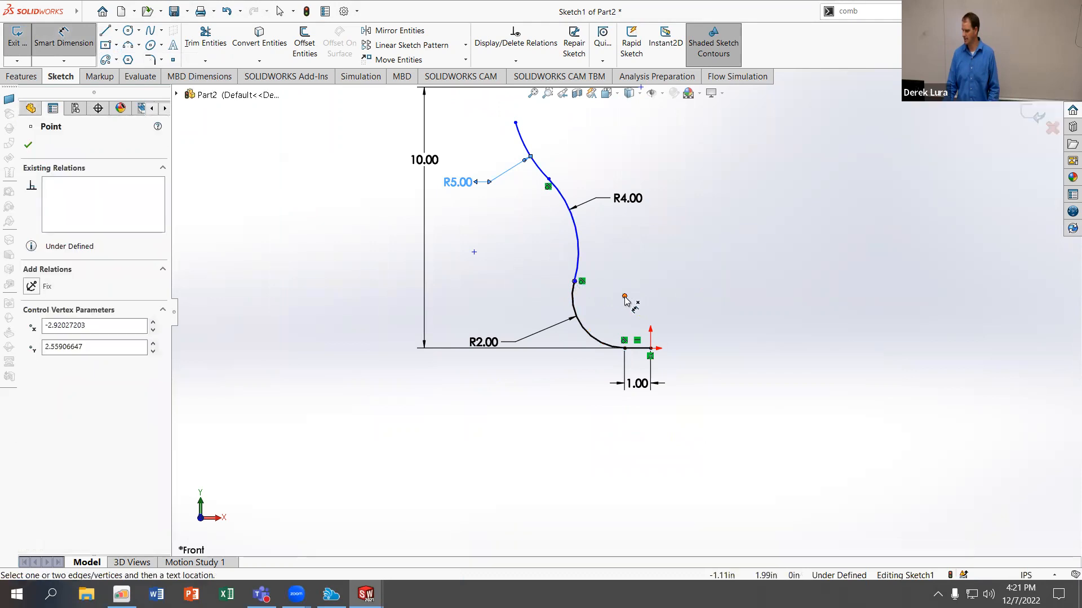
{"action": "left_click", "coordinate": [625, 348]}
{"action": "left_click", "coordinate": [607, 318]}
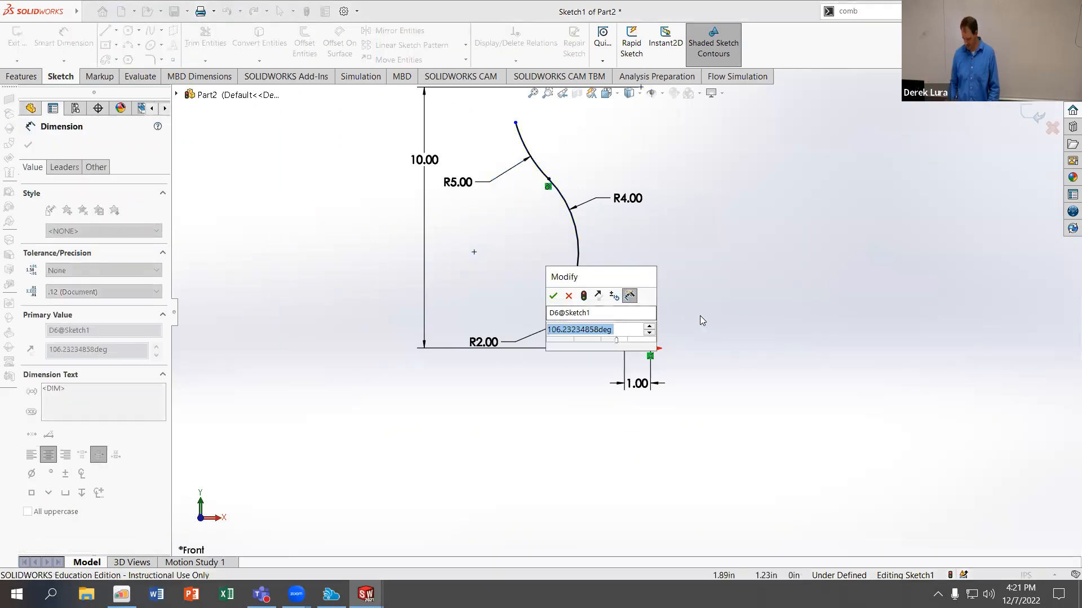
{"action": "type", "text": "110"}
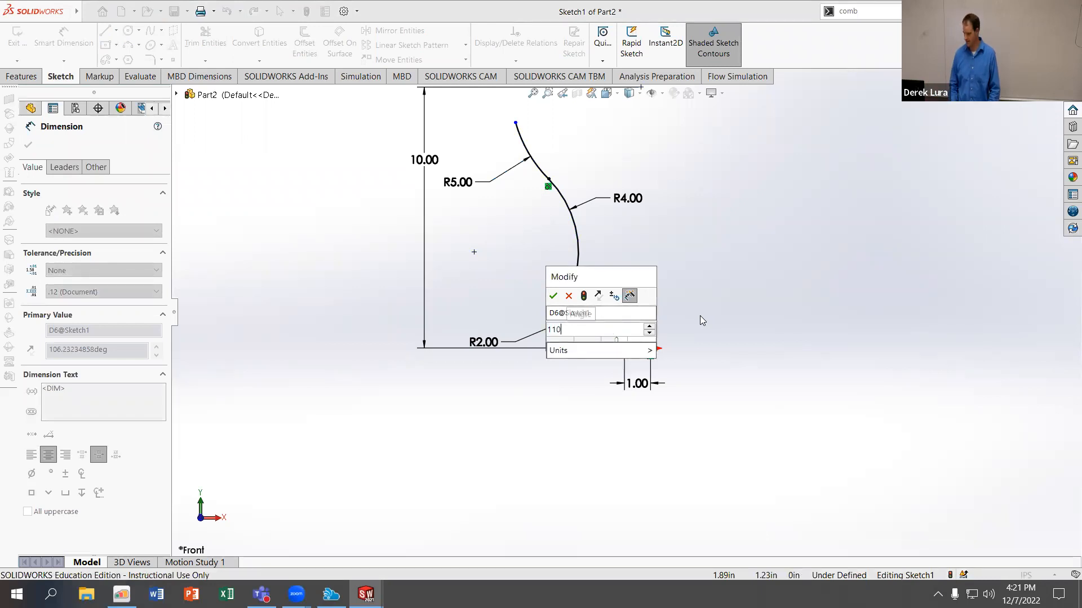
{"action": "key", "text": "Return"}
{"action": "scroll", "coordinate": [626, 310], "scroll_direction": "up", "scroll_amount": 2}
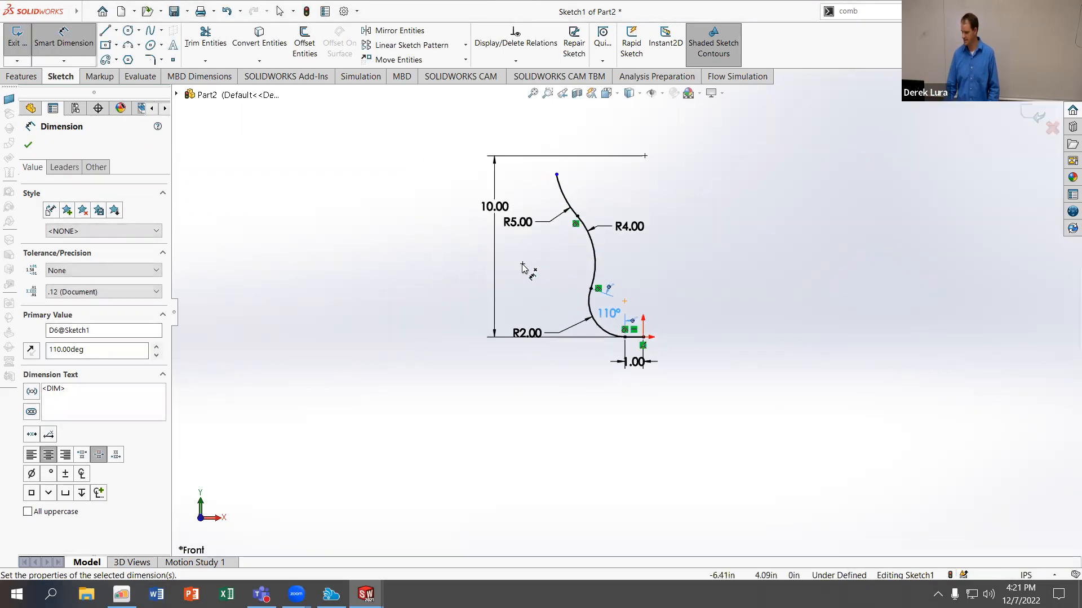
{"action": "left_click", "coordinate": [522, 265]}
{"action": "left_click", "coordinate": [578, 216]}
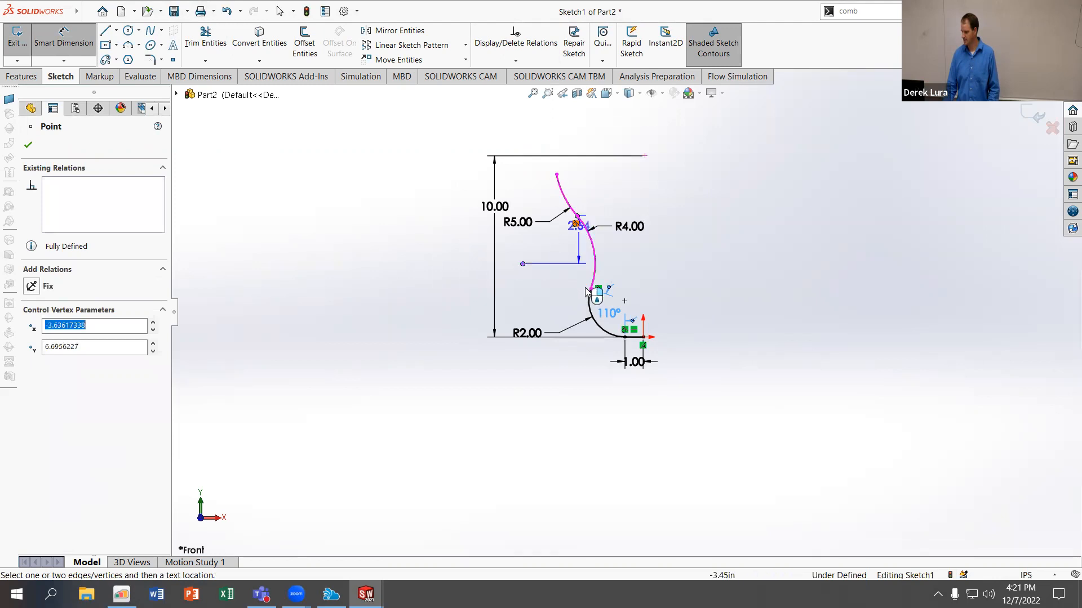
{"action": "key", "text": "Escape"}
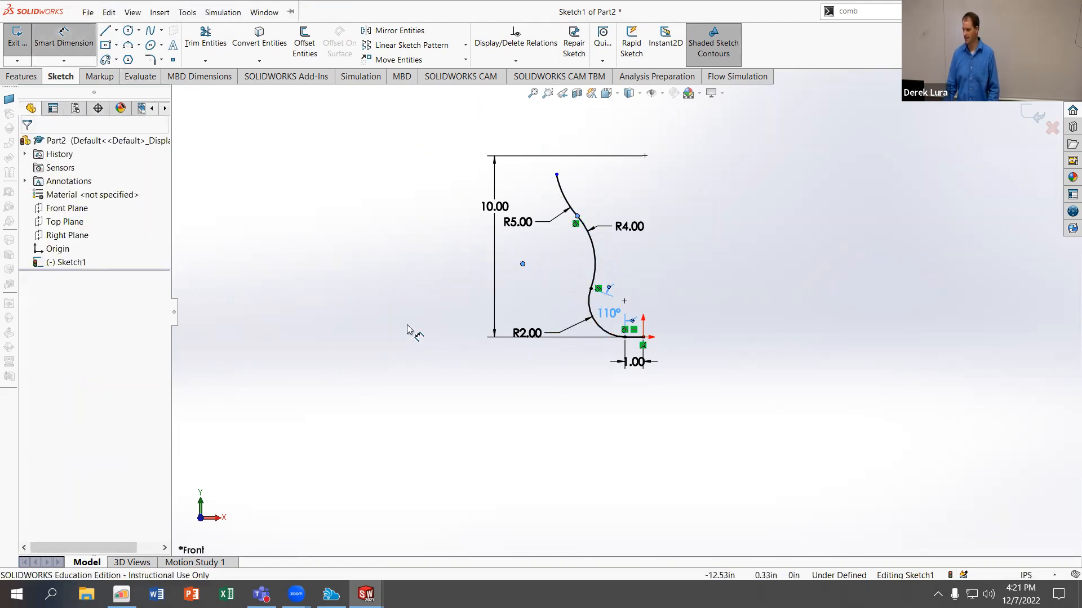
Try to dimension the middle arc's sweep angle from its centre and both endpoints
{"action": "left_click", "coordinate": [577, 217]}
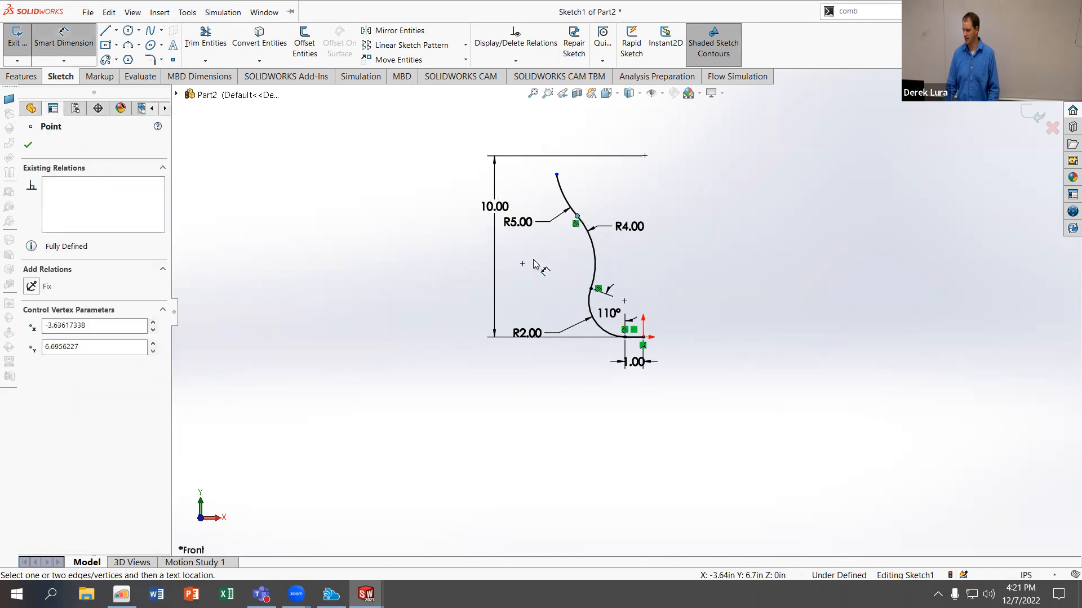
{"action": "left_click", "coordinate": [522, 264]}
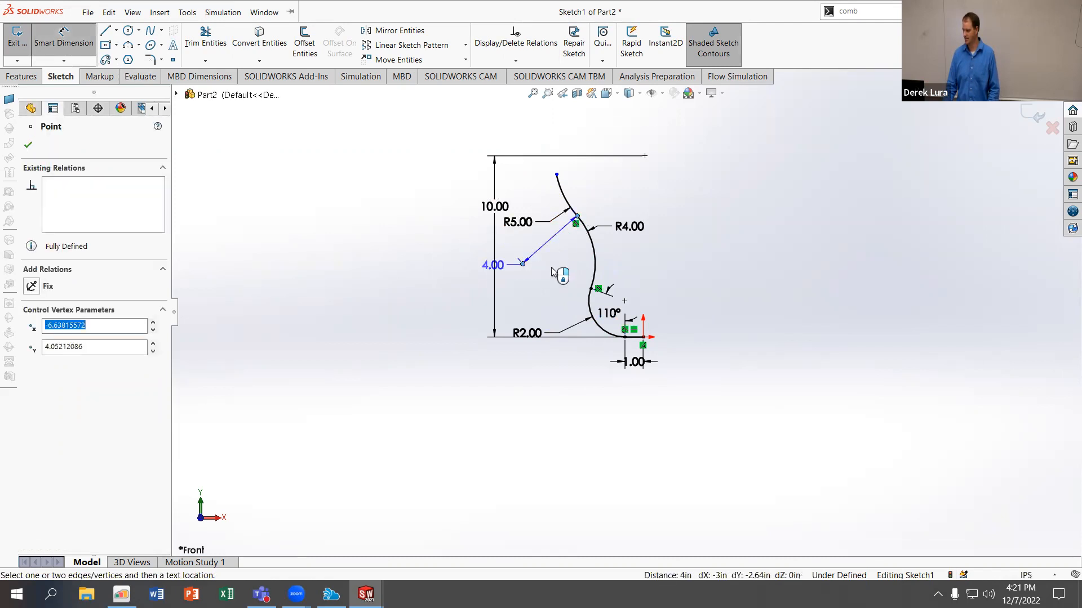
{"action": "left_click", "coordinate": [591, 288]}
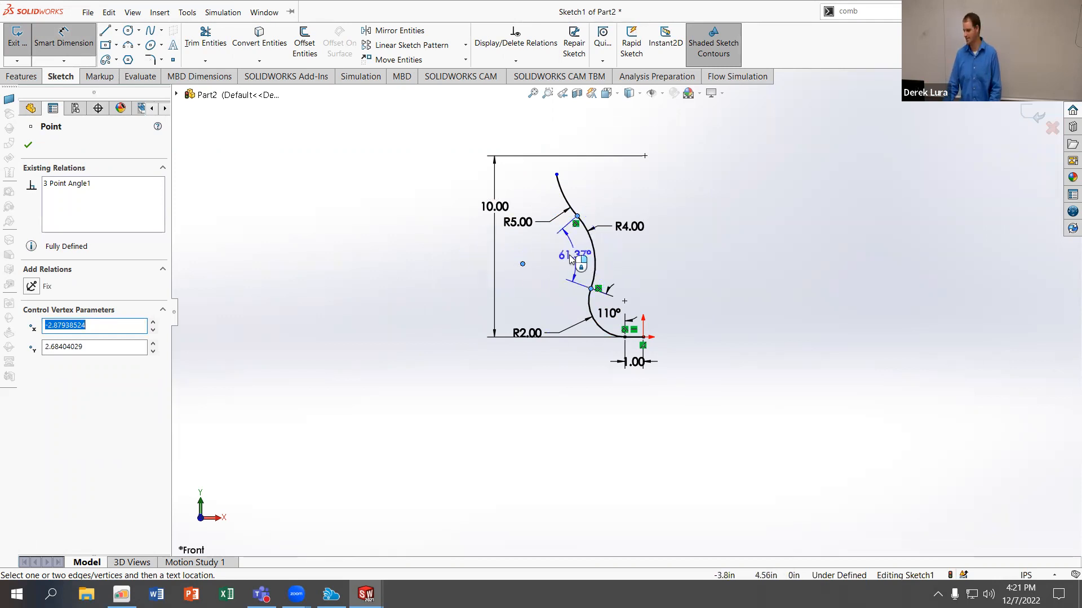
{"action": "left_click", "coordinate": [570, 258]}
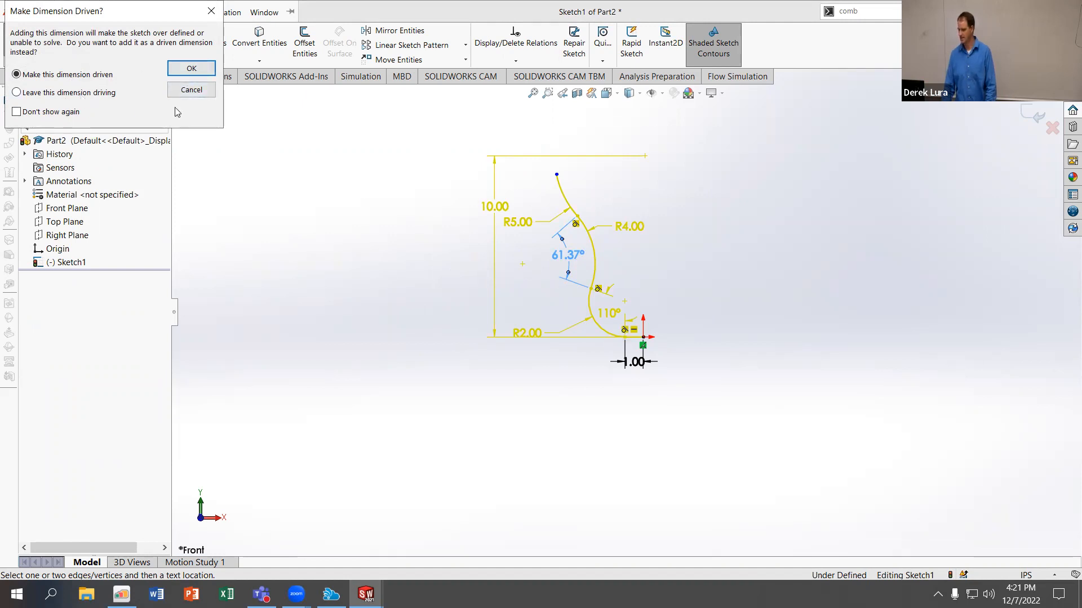
{"action": "left_click", "coordinate": [186, 91]}
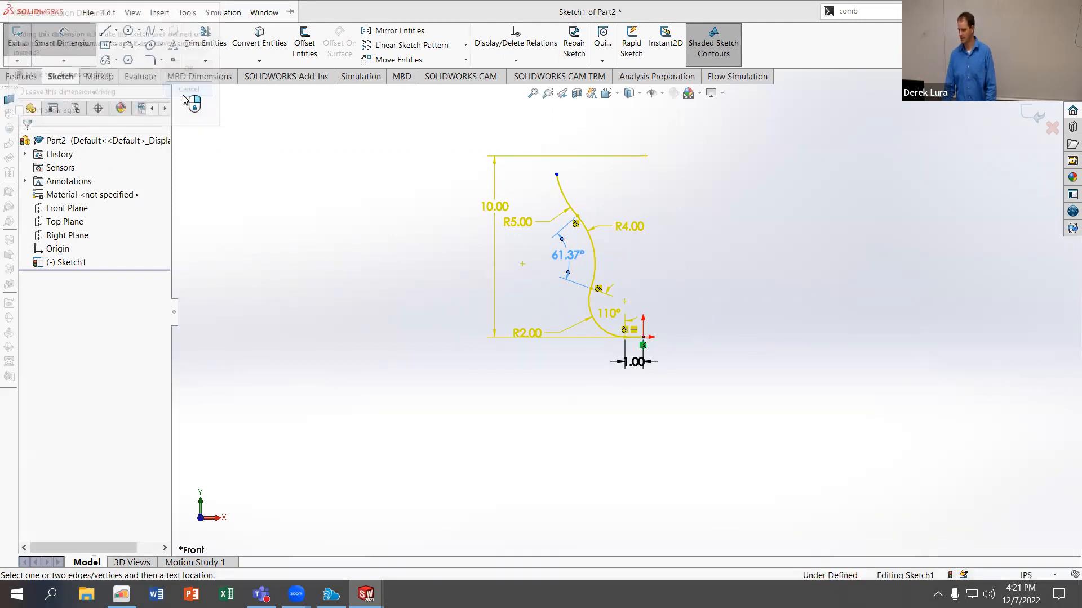
{"action": "scroll", "coordinate": [629, 282], "scroll_direction": "up", "scroll_amount": 2}
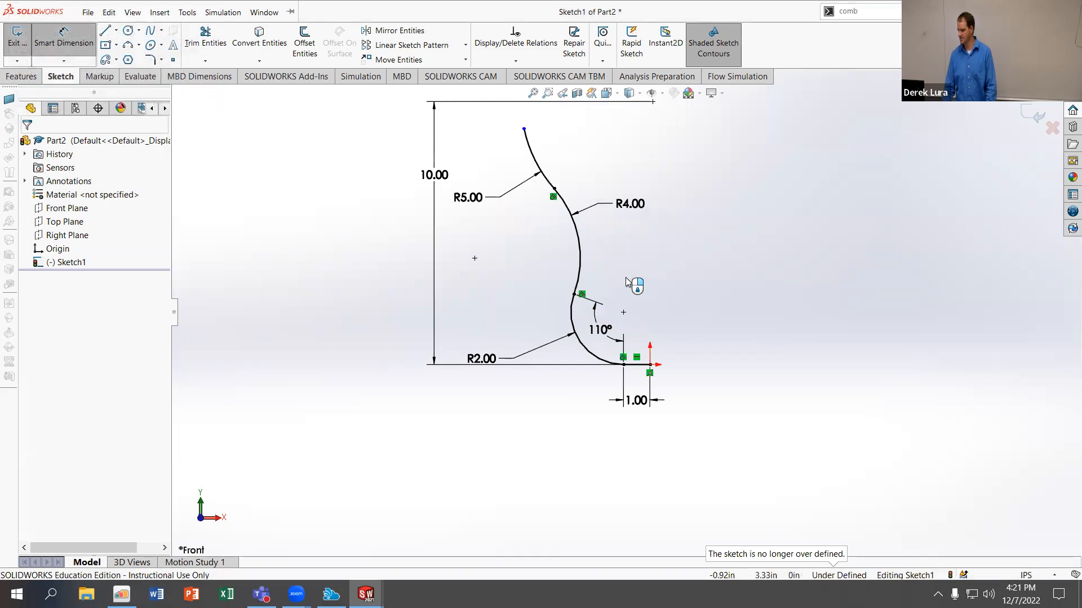
{"action": "scroll", "coordinate": [626, 283], "scroll_direction": "up", "scroll_amount": 2}
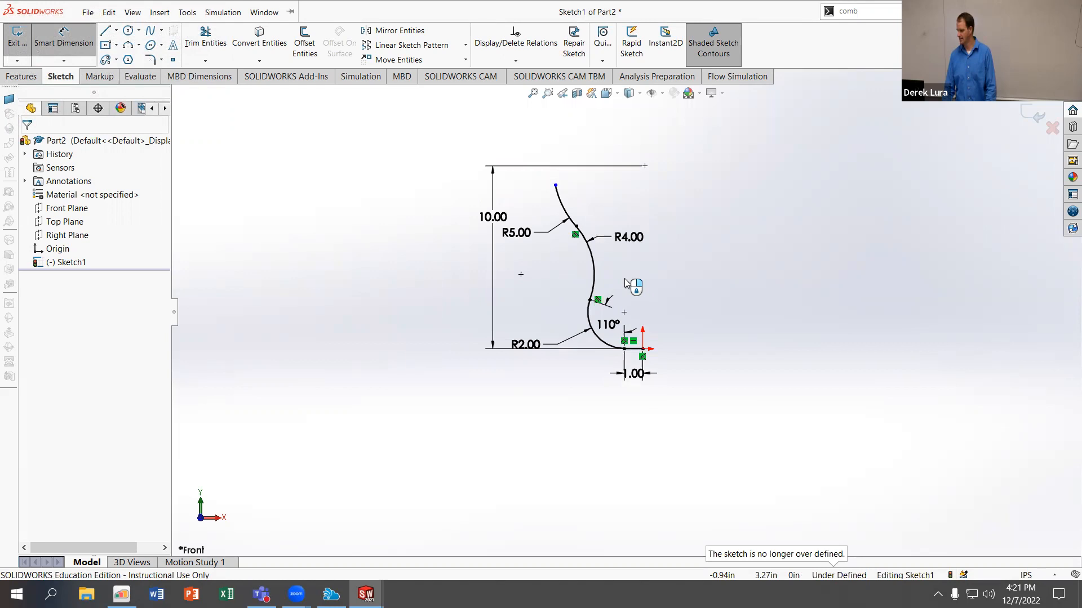
{"action": "scroll", "coordinate": [615, 282], "scroll_direction": "up", "scroll_amount": 1}
{"action": "scroll", "coordinate": [615, 281], "scroll_direction": "down", "scroll_amount": 2}
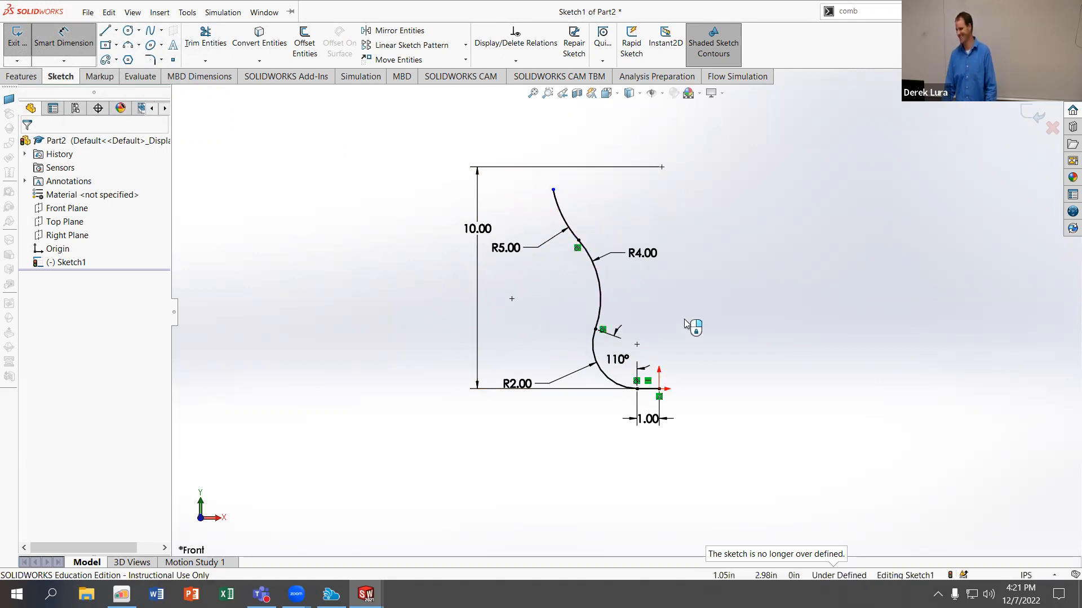
{"action": "key", "text": "Escape"}
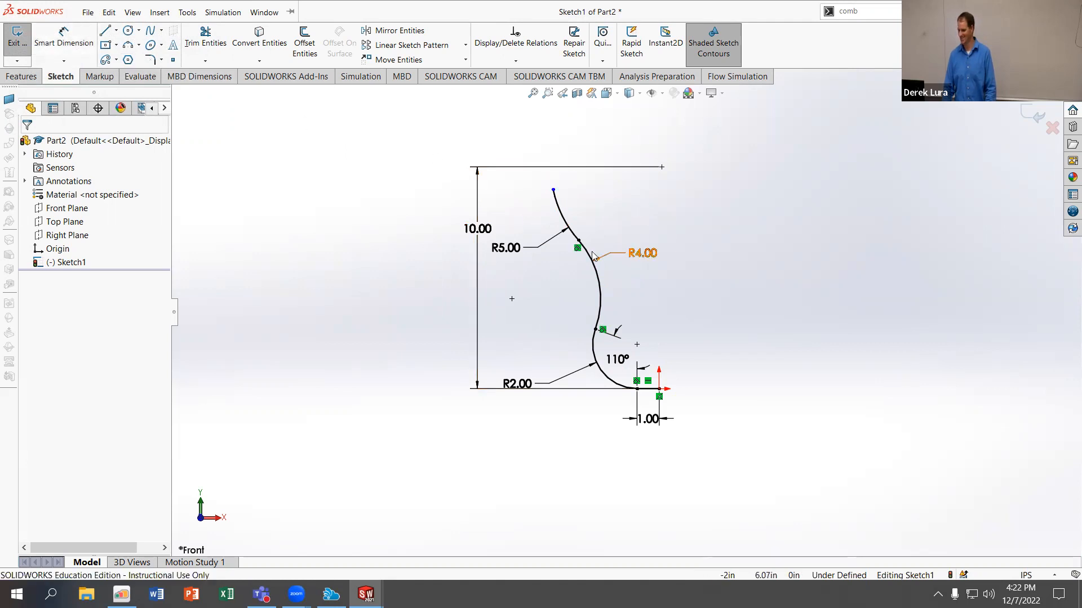
Dimension the uppermost arc's sweep angle from its centre and both endpoints, set it to 35 degrees, and exit the sketch
{"action": "left_click", "coordinate": [56, 32]}
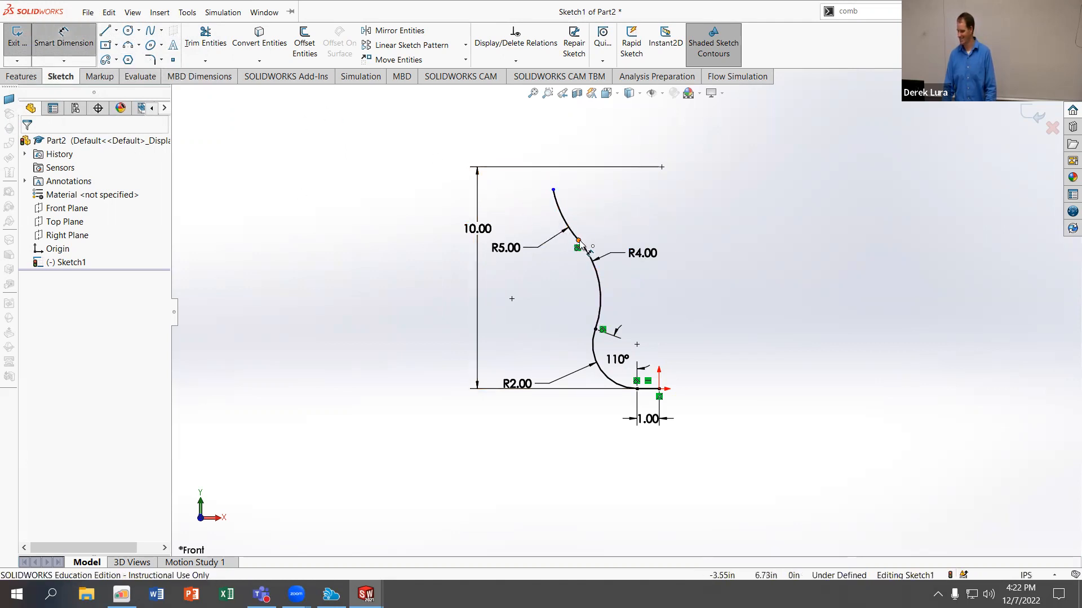
{"action": "left_click", "coordinate": [579, 241]}
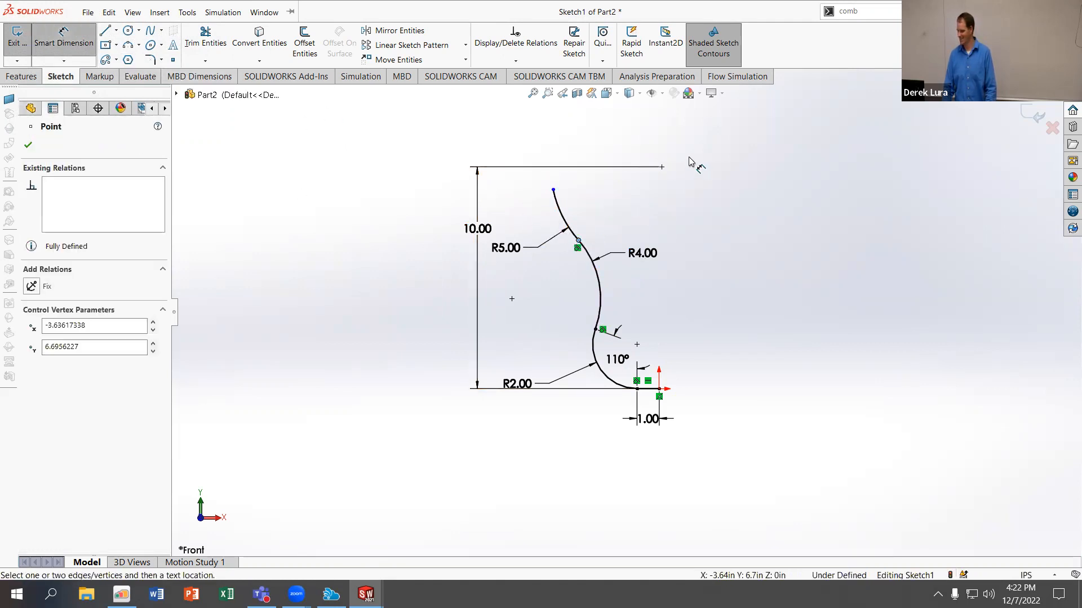
{"action": "left_click", "coordinate": [553, 190]}
{"action": "left_click", "coordinate": [596, 198]}
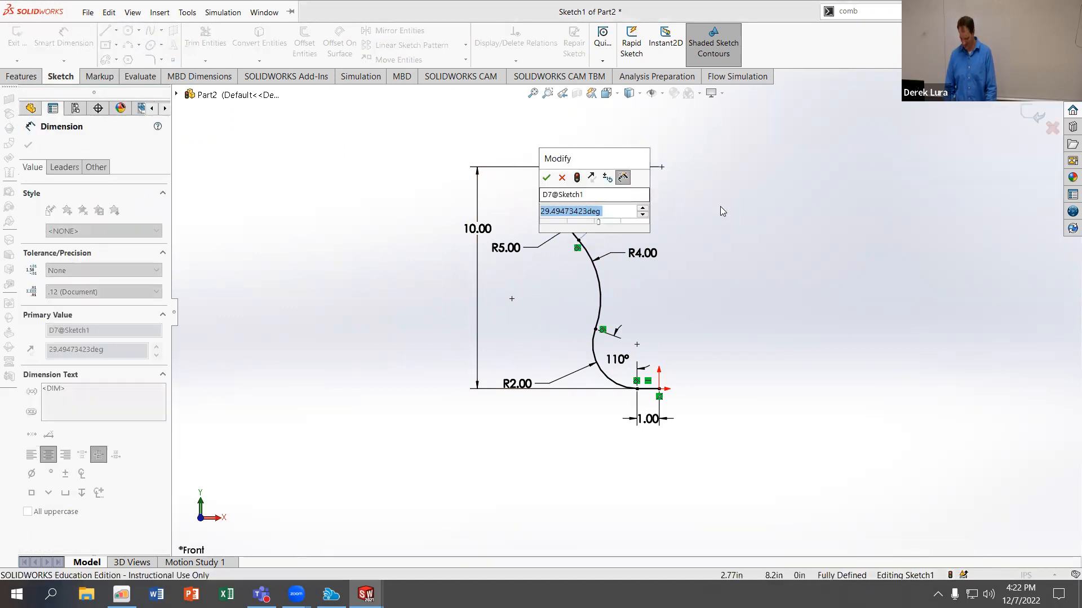
{"action": "key", "text": "Return"}
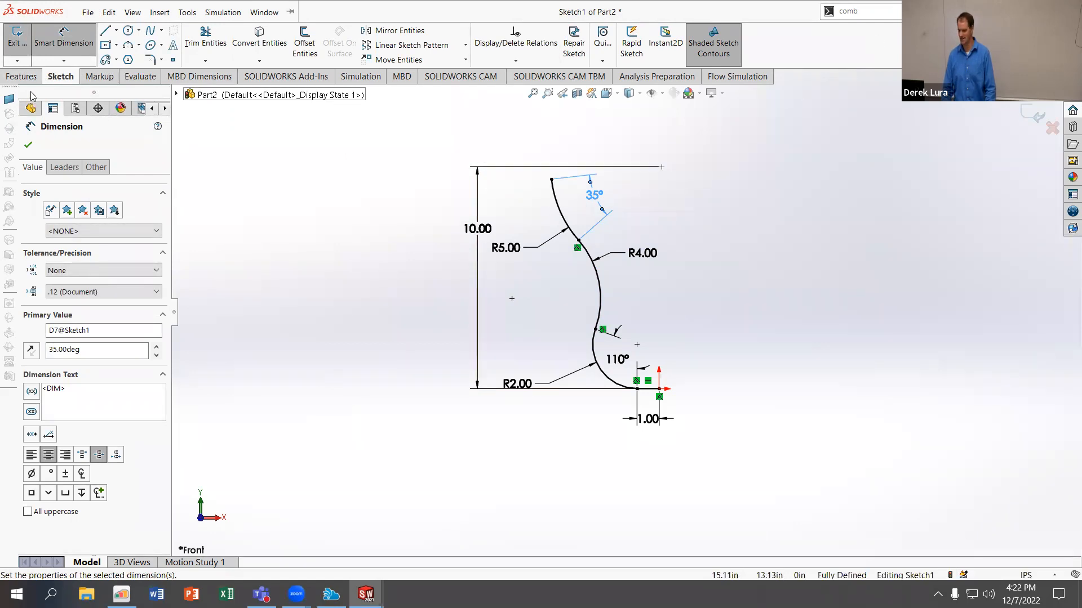
{"action": "key", "text": "Escape"}
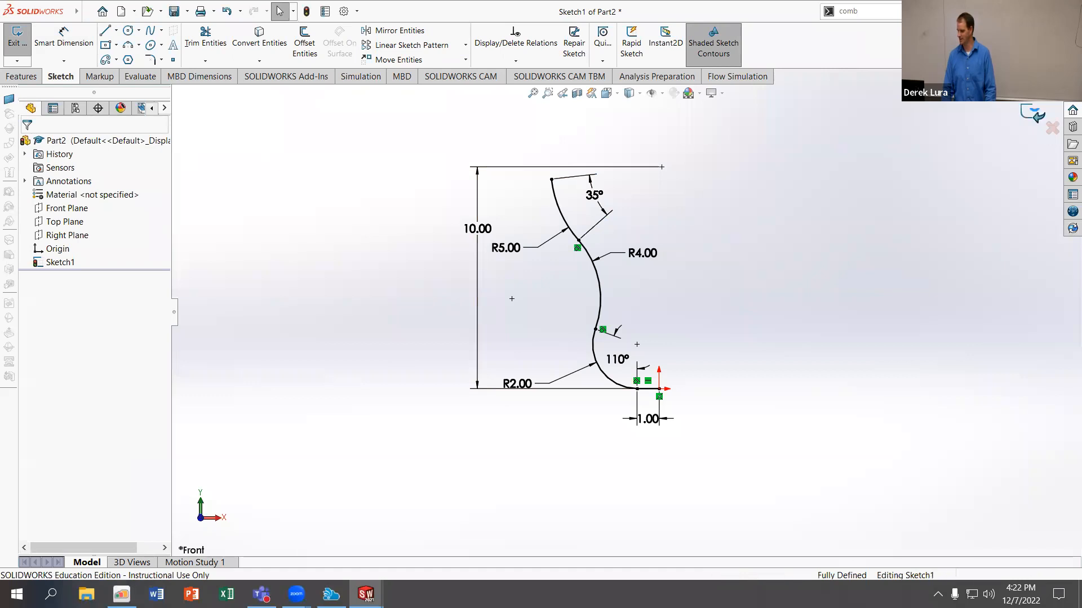
{"action": "left_click", "coordinate": [1035, 113]}
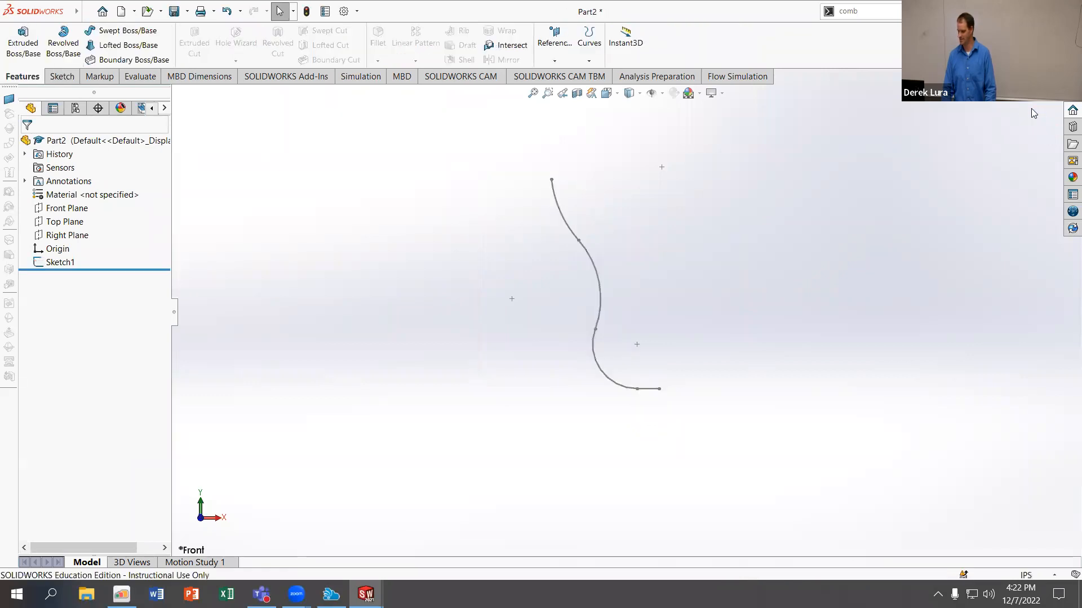
On the Right Plane, sketch a closed eight-sided outline around the origin with slanted corners and horizontal edges about 1.47 in long
{"action": "left_click", "coordinate": [48, 237]}
{"action": "left_click", "coordinate": [61, 221]}
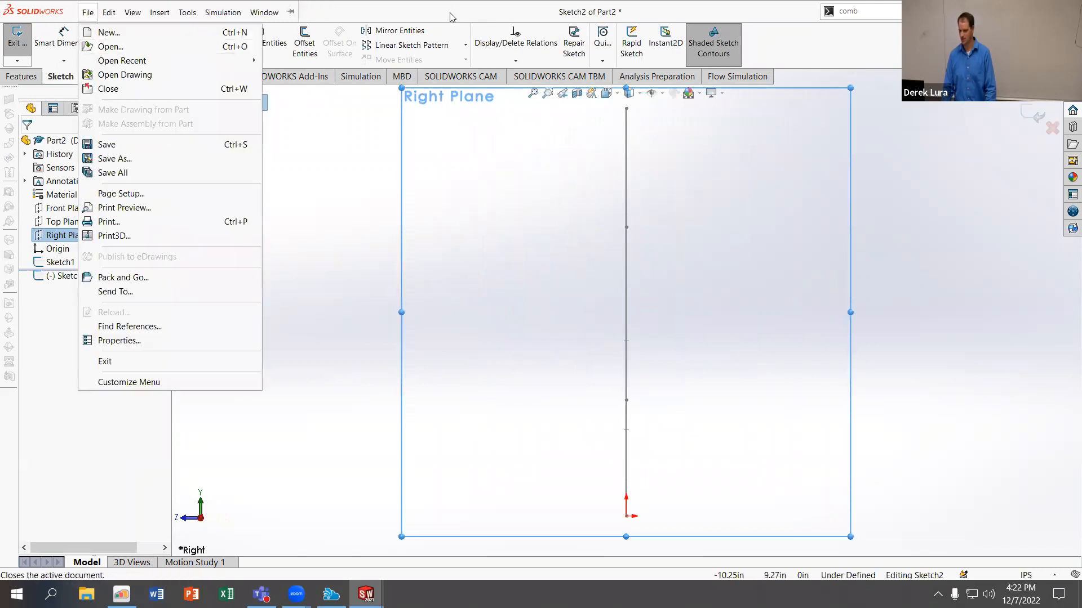
{"action": "left_click", "coordinate": [104, 31]}
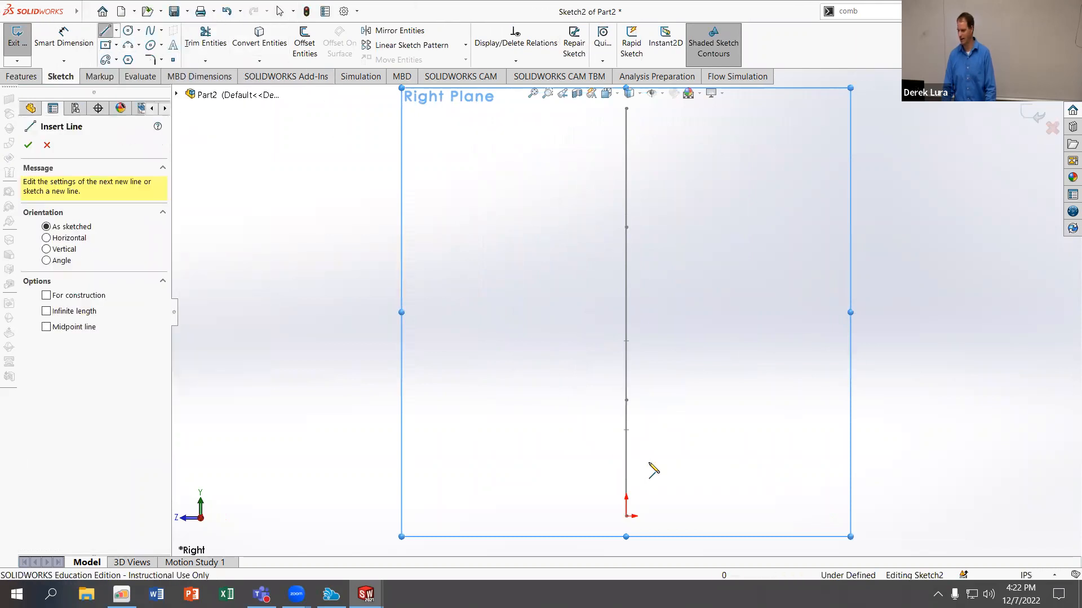
{"action": "scroll", "coordinate": [644, 447], "scroll_direction": "down", "scroll_amount": 3}
{"action": "scroll", "coordinate": [624, 369], "scroll_direction": "down", "scroll_amount": 1}
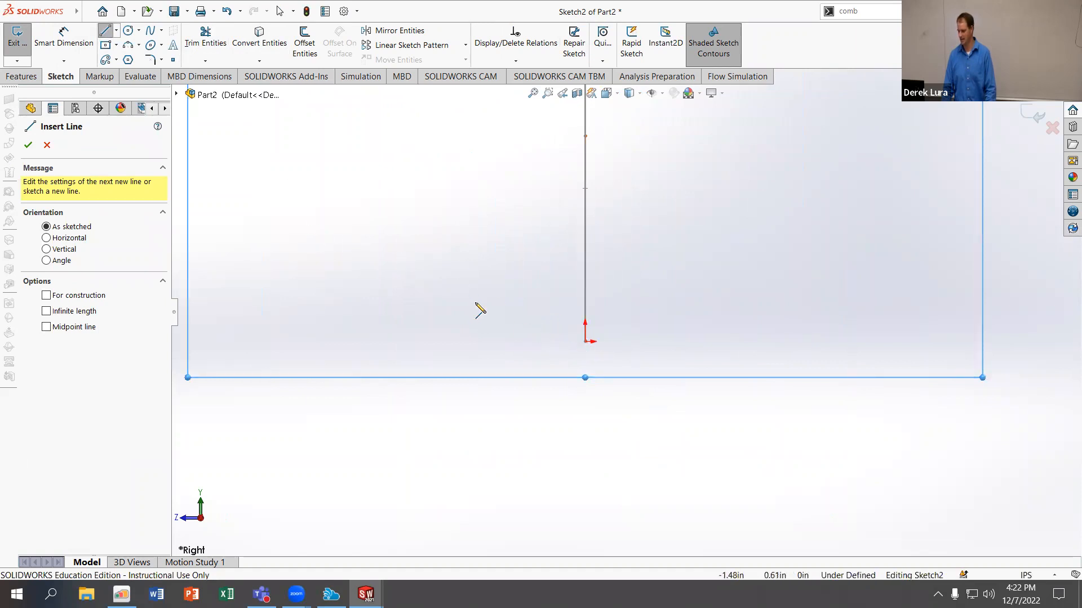
{"action": "left_click", "coordinate": [524, 325]}
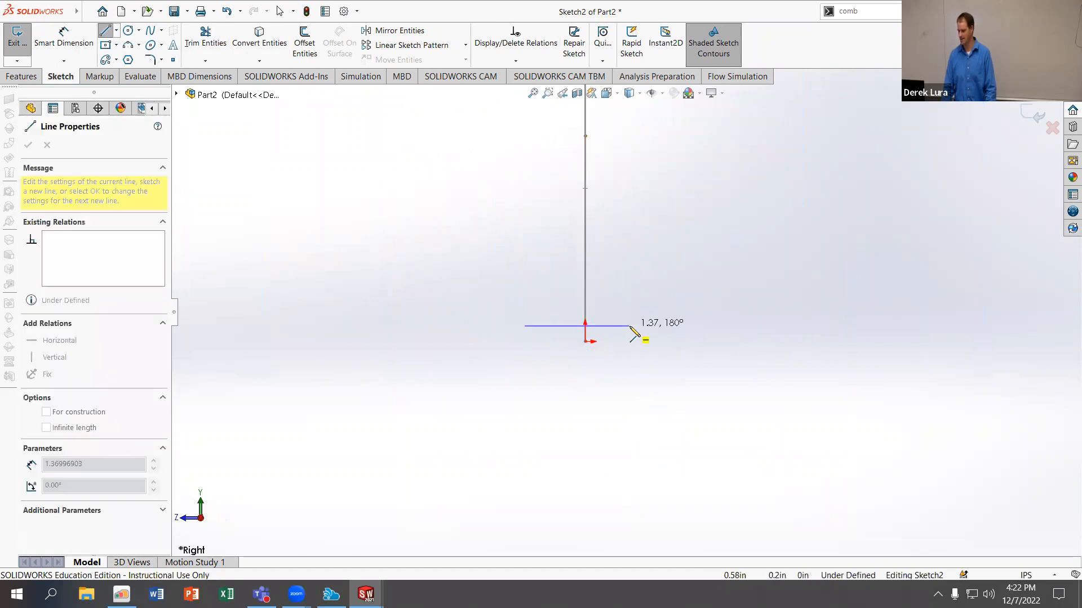
{"action": "left_click", "coordinate": [637, 326]}
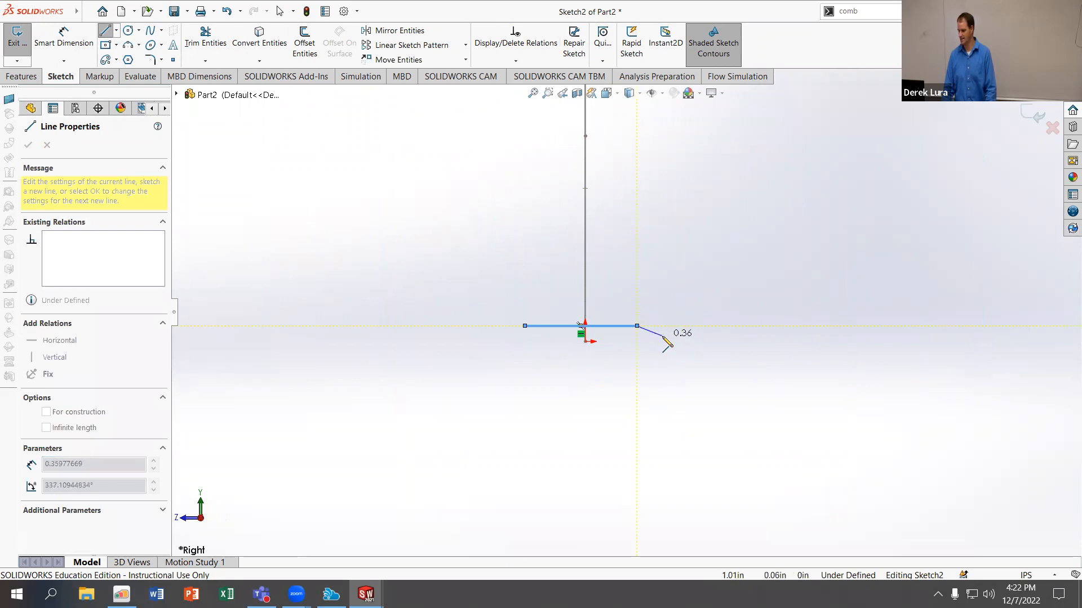
{"action": "left_click", "coordinate": [665, 334]}
{"action": "left_click", "coordinate": [666, 347]}
{"action": "left_click", "coordinate": [638, 356]}
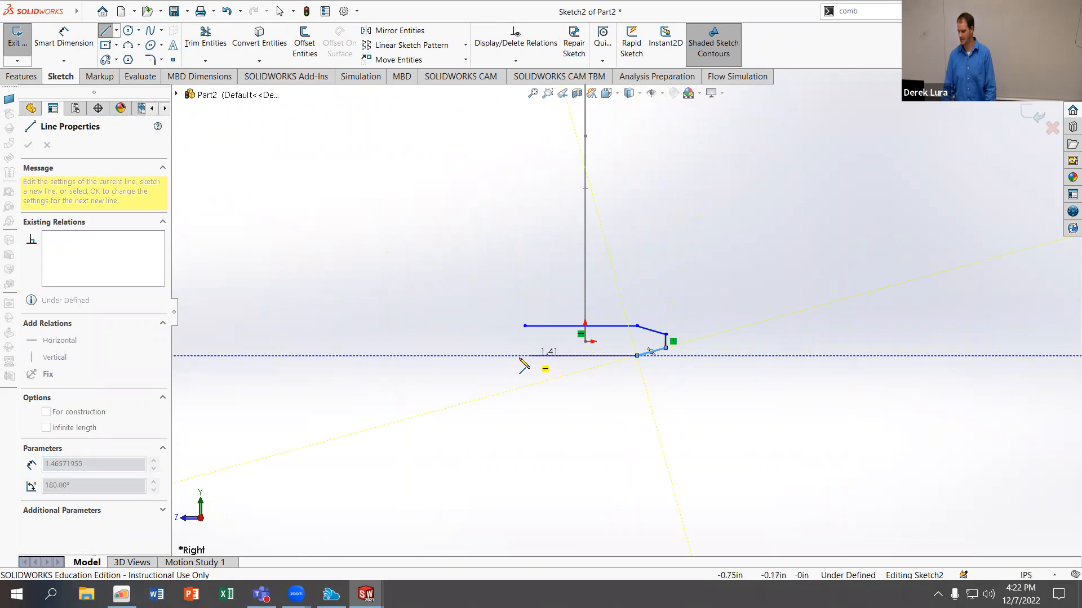
{"action": "left_click", "coordinate": [525, 355]}
{"action": "left_click", "coordinate": [498, 347]}
{"action": "left_click", "coordinate": [497, 334]}
{"action": "left_click", "coordinate": [525, 325]}
{"action": "left_click", "coordinate": [28, 146]}
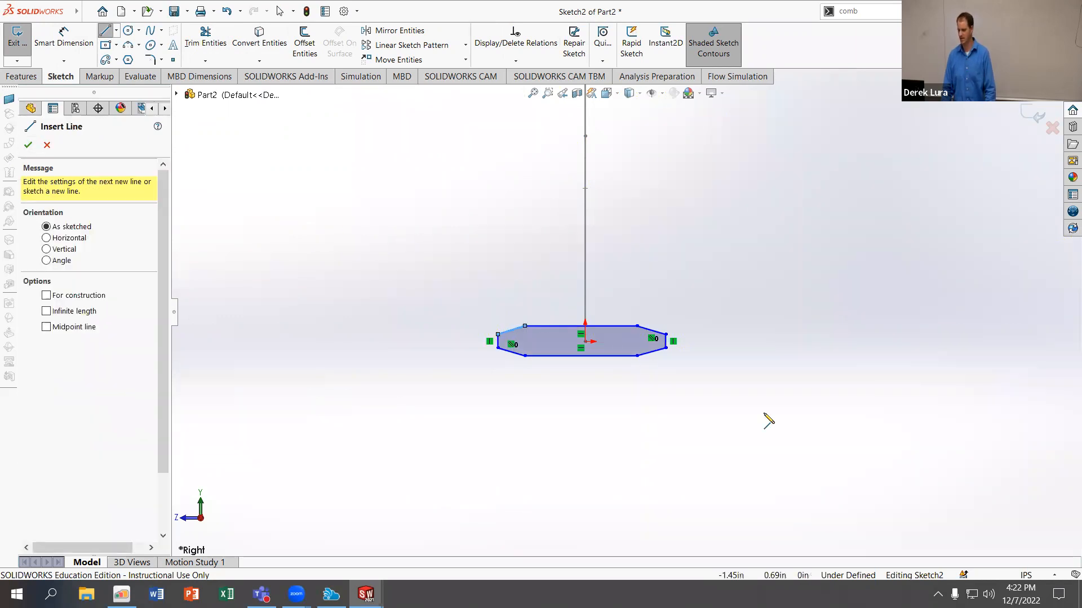
Make the four slanted corner edges of the outline equal in length
{"action": "scroll", "coordinate": [769, 441], "scroll_direction": "down", "scroll_amount": 3}
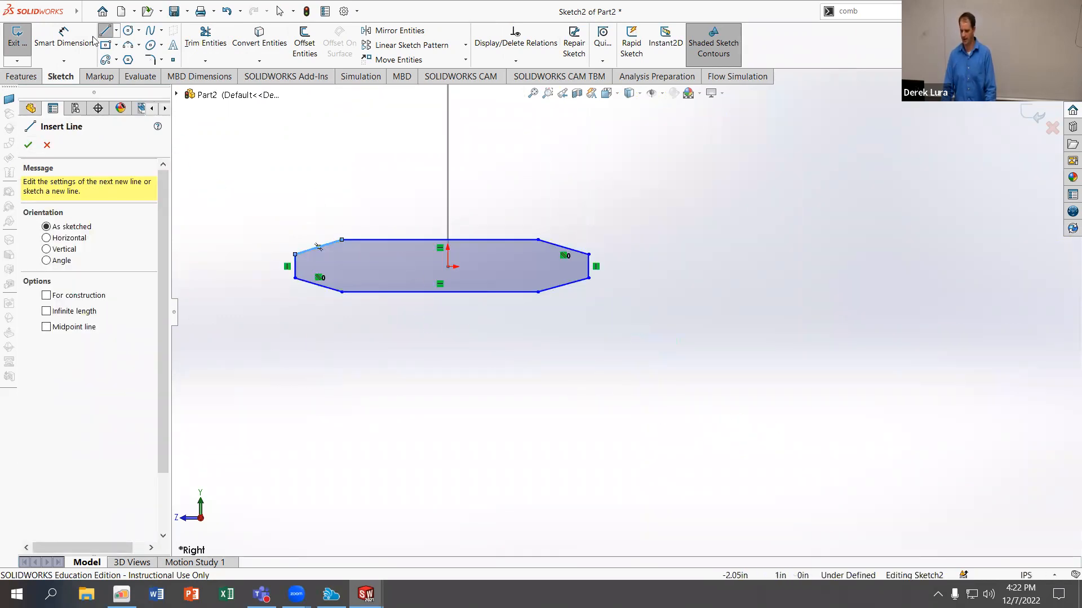
{"action": "key", "text": "Escape"}
{"action": "left_click", "coordinate": [317, 247]}
{"action": "left_click", "coordinate": [318, 284], "text": "ctrl"}
{"action": "left_click", "coordinate": [550, 292], "text": "ctrl"}
{"action": "left_click", "coordinate": [547, 246], "text": "ctrl"}
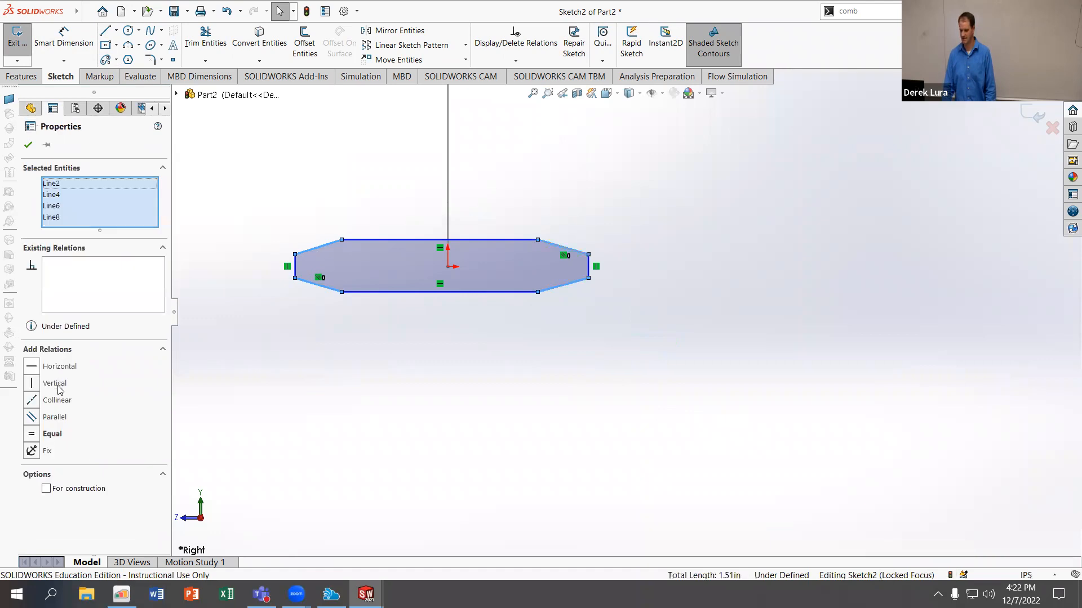
{"action": "left_click", "coordinate": [36, 434]}
{"action": "left_click", "coordinate": [380, 376]}
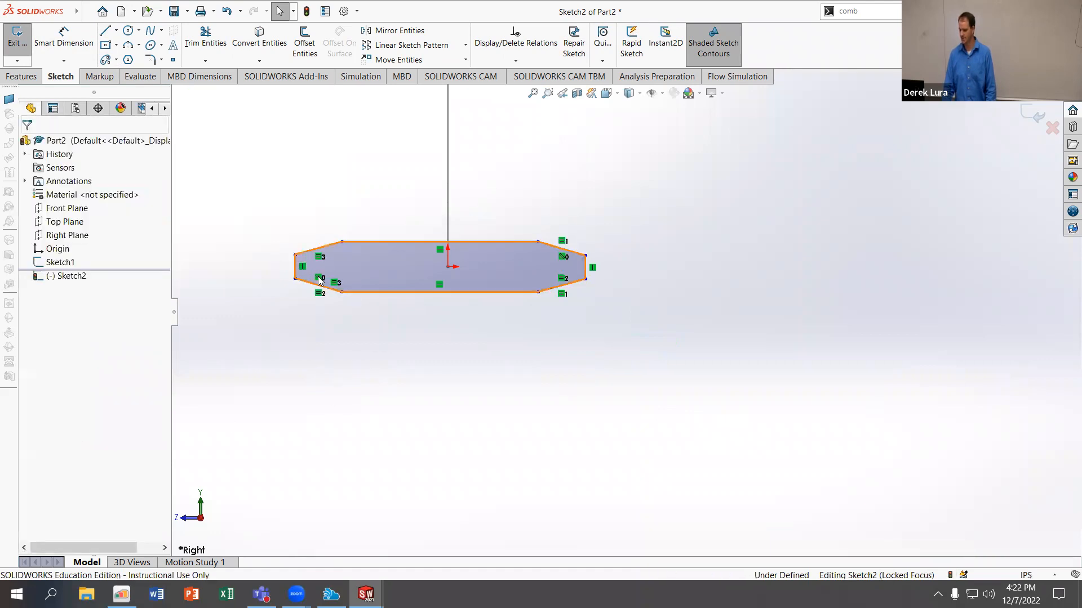
{"action": "left_click", "coordinate": [585, 273]}
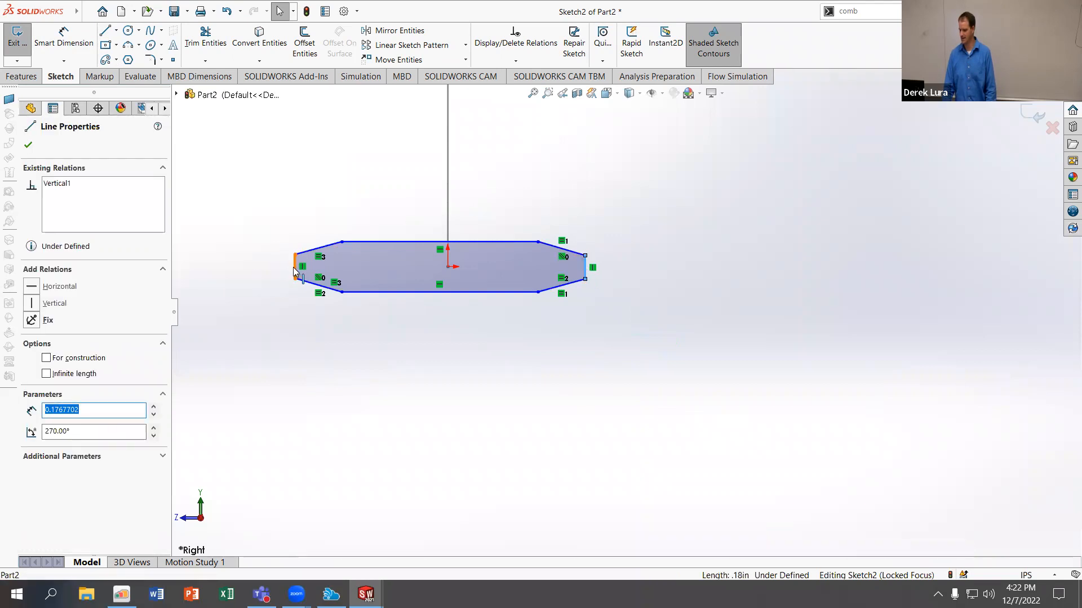
{"action": "left_click", "coordinate": [259, 397]}
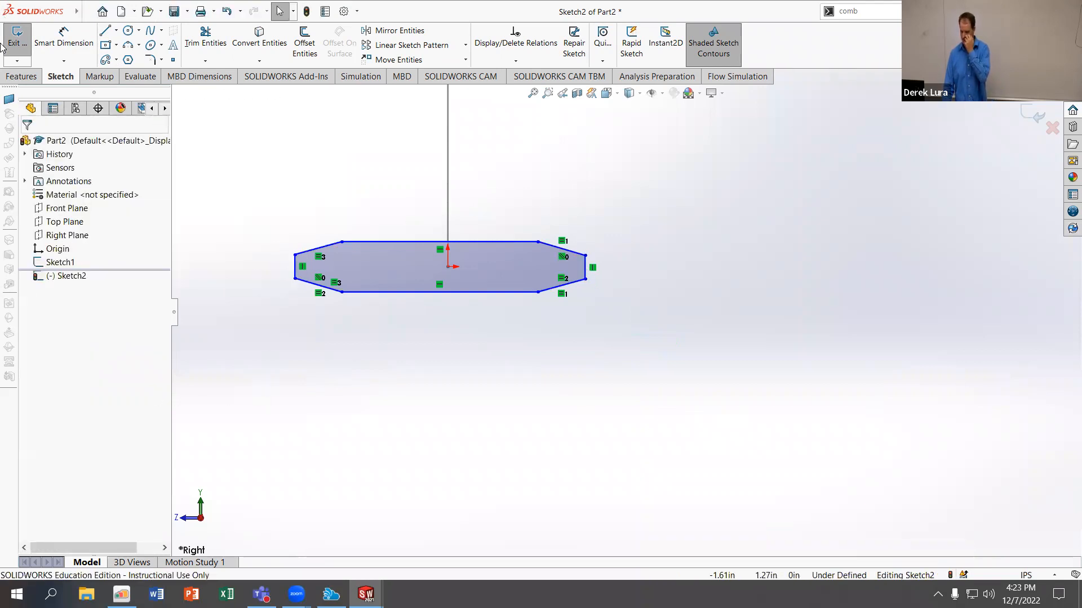
Dimension the outline's height between its two horizontal edges and set it to 0.25 in
{"action": "left_click", "coordinate": [63, 40]}
{"action": "left_click", "coordinate": [437, 292]}
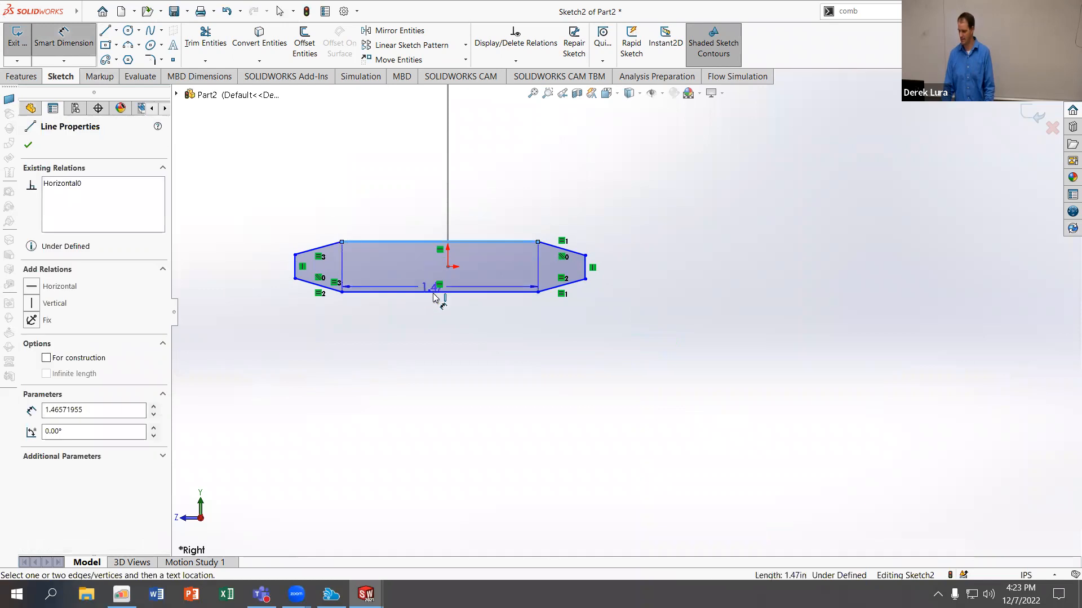
{"action": "left_click", "coordinate": [434, 293]}
{"action": "left_click", "coordinate": [655, 278]}
{"action": "type", "text": ".25"}
{"action": "key", "text": "Return"}
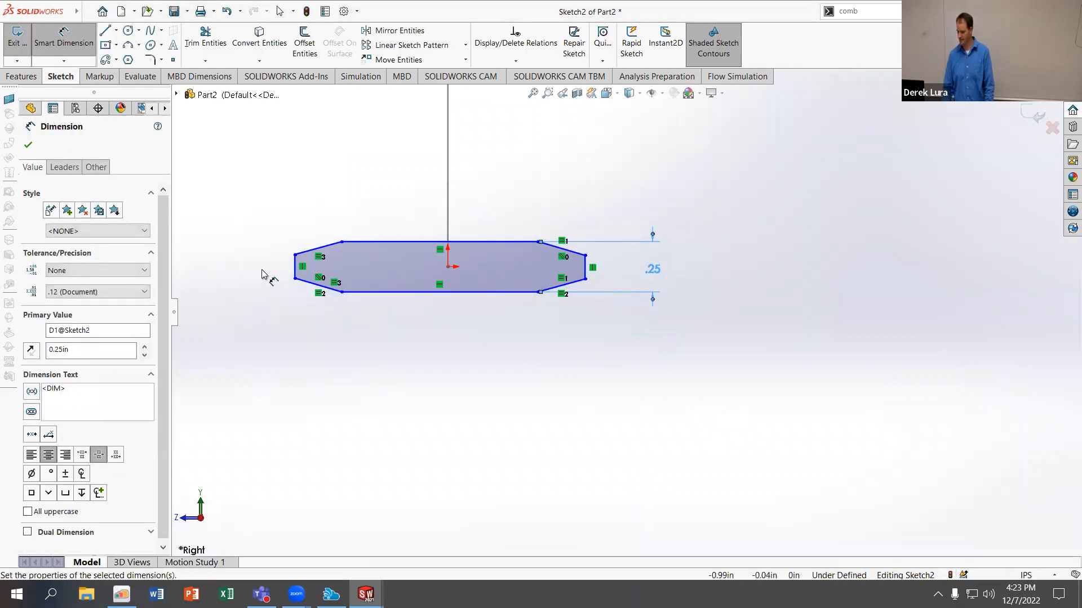
Dimension the outline's overall width between its two vertical edges and set it to 1.5 in
{"action": "left_click", "coordinate": [295, 275]}
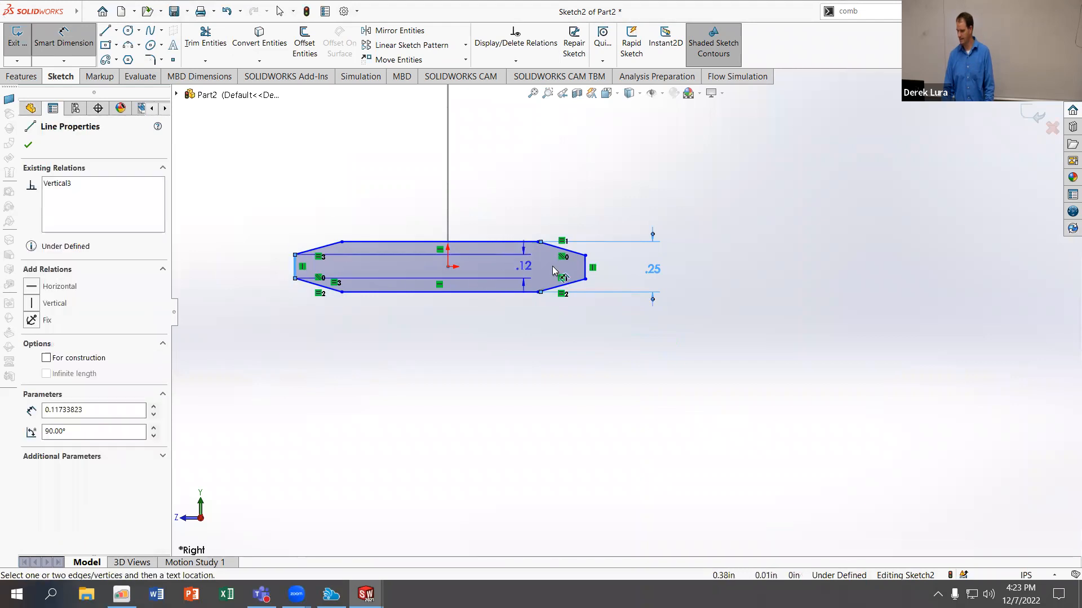
{"action": "left_click", "coordinate": [586, 268]}
{"action": "left_click", "coordinate": [443, 345]}
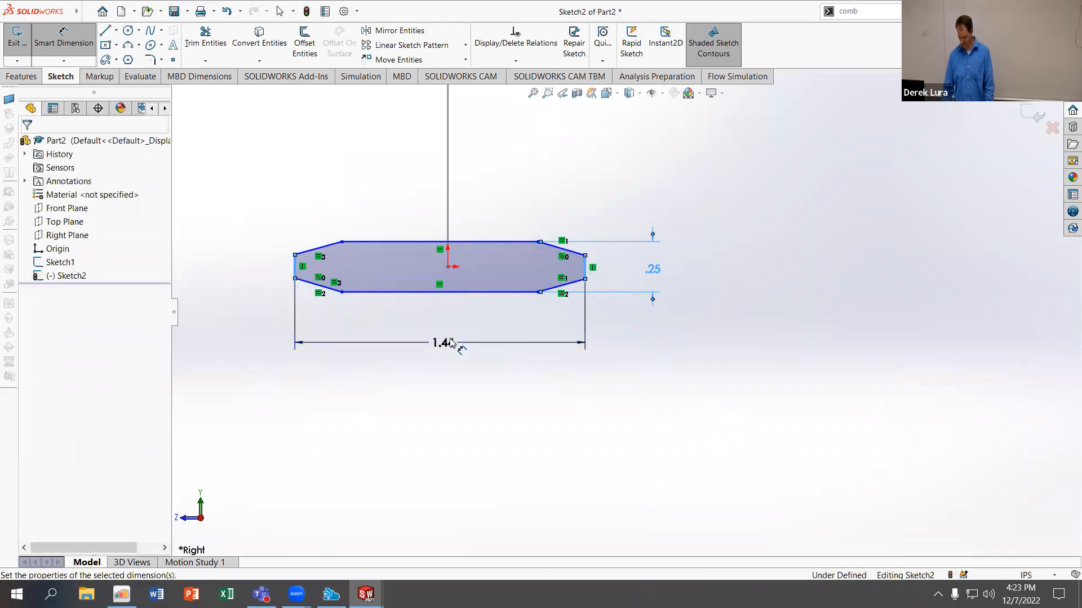
{"action": "type", "text": "1.5"}
{"action": "key", "text": "Return"}
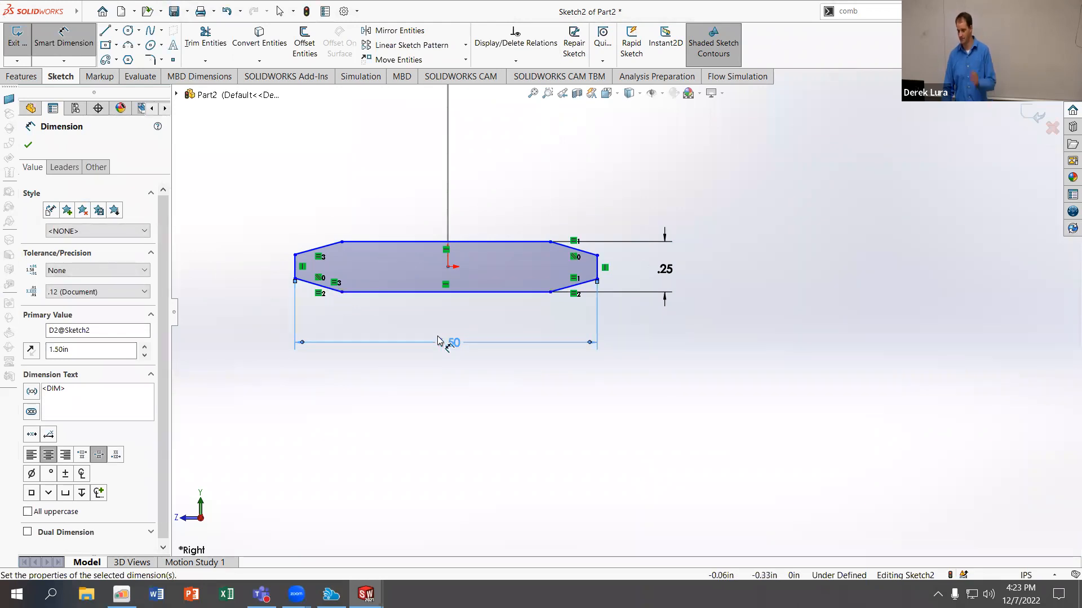
{"action": "key", "text": "Escape"}
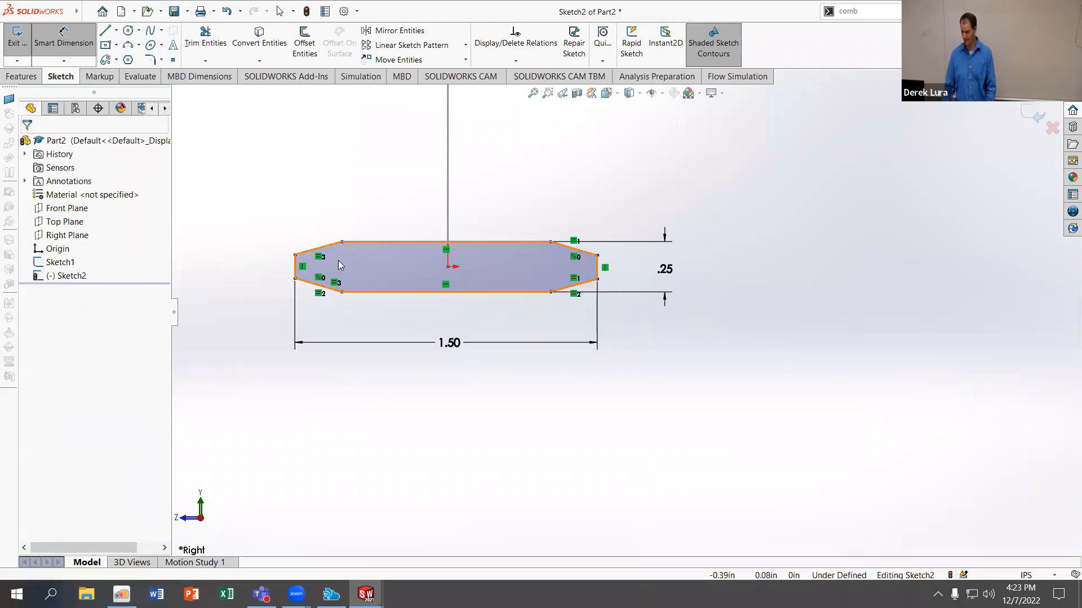
Draw a diagonal construction line between opposite corners of the outline, from one end of the lower horizontal edge to the far end of the upper
{"action": "left_click", "coordinate": [107, 11]}
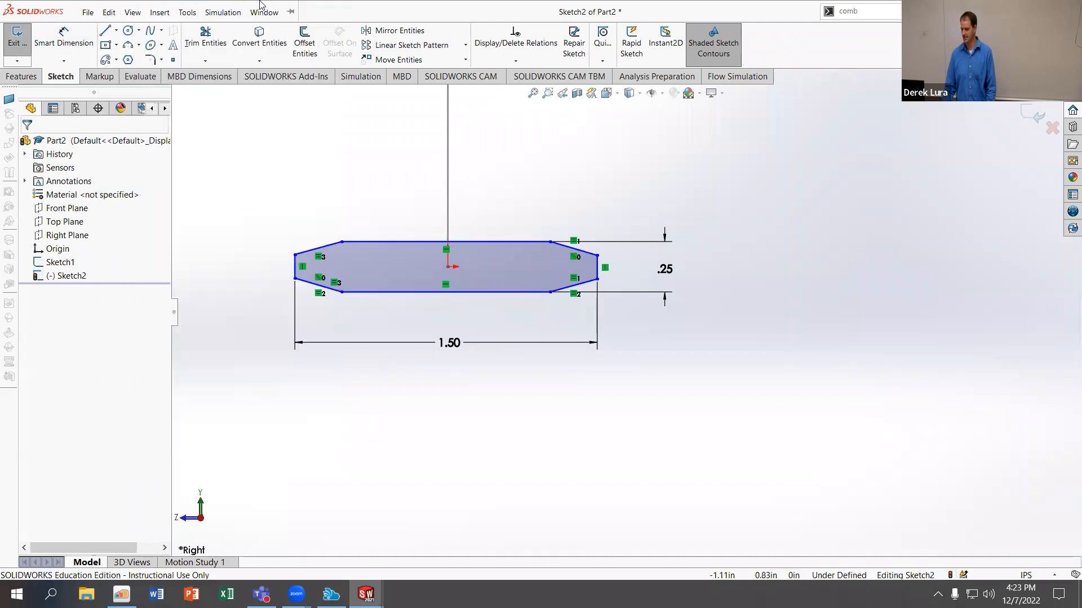
{"action": "left_click", "coordinate": [116, 31]}
{"action": "left_click", "coordinate": [110, 46]}
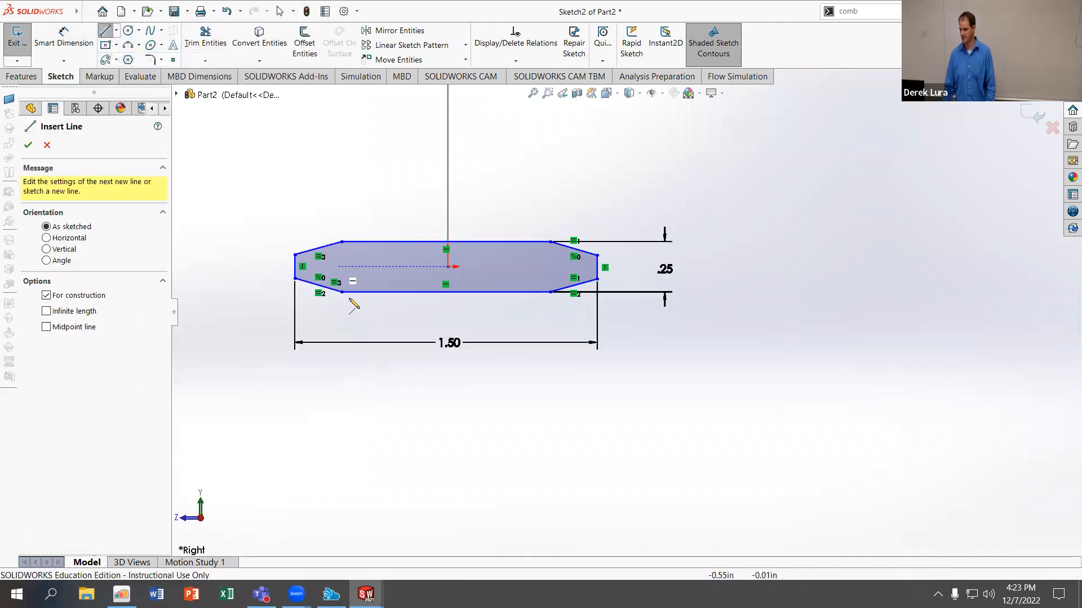
{"action": "left_click", "coordinate": [342, 292]}
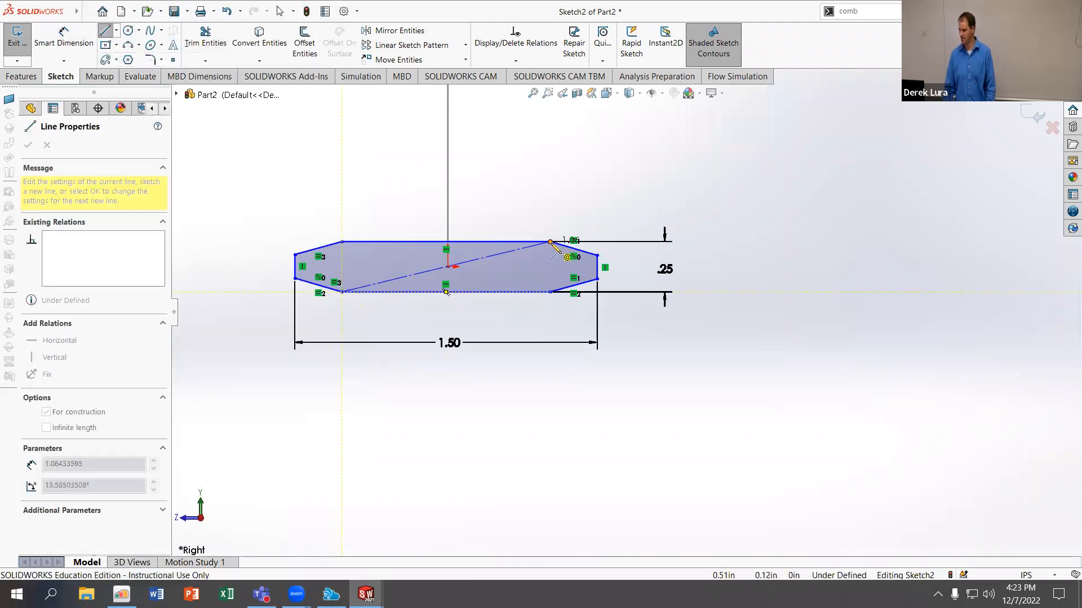
{"action": "left_click", "coordinate": [550, 242]}
{"action": "key", "text": "Escape"}
Add a midpoint relation between the diagonal construction line and the origin
{"action": "left_click", "coordinate": [445, 269]}
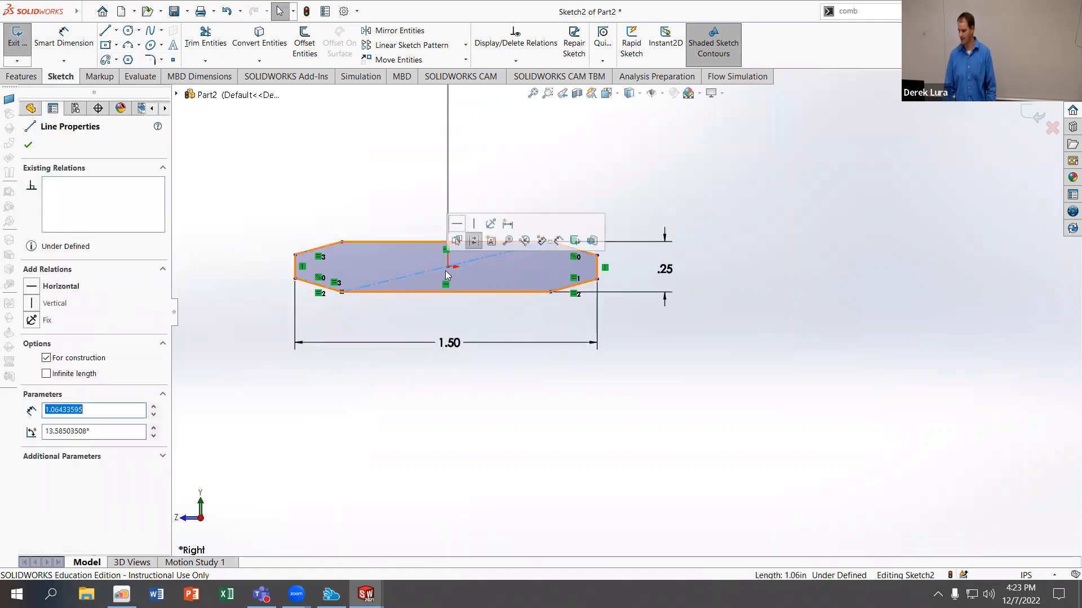
{"action": "left_click", "coordinate": [449, 268], "text": "ctrl"}
{"action": "left_click", "coordinate": [54, 350]}
{"action": "left_click", "coordinate": [328, 416]}
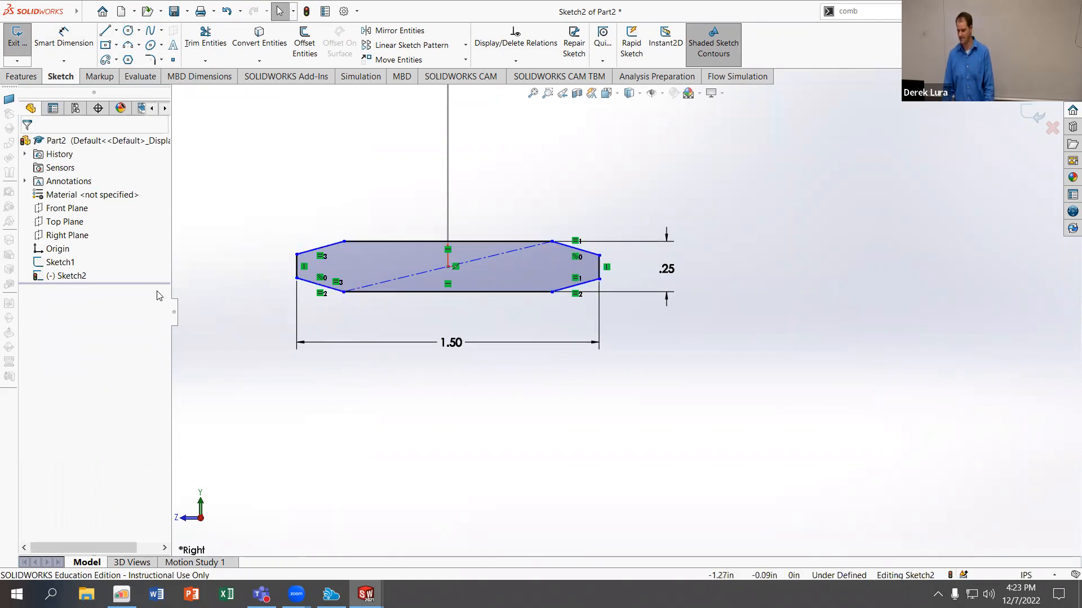
Dimension the angle between the two slanted edges at the outline's left end and set it to 30 degrees
{"action": "left_click", "coordinate": [64, 24]}
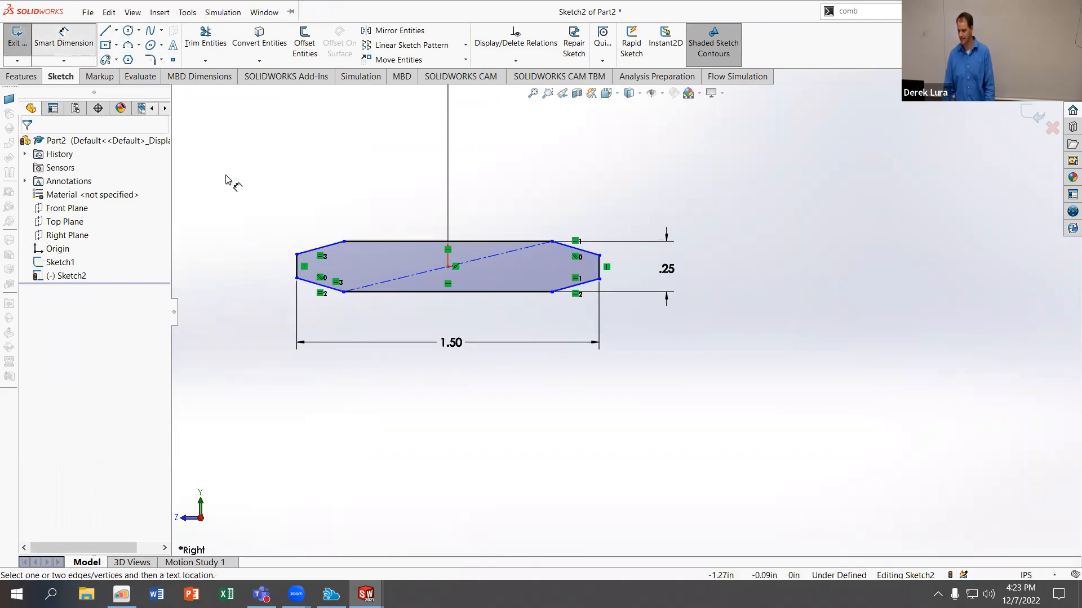
{"action": "left_click", "coordinate": [319, 249]}
{"action": "left_click", "coordinate": [318, 251]}
{"action": "left_click", "coordinate": [364, 267]}
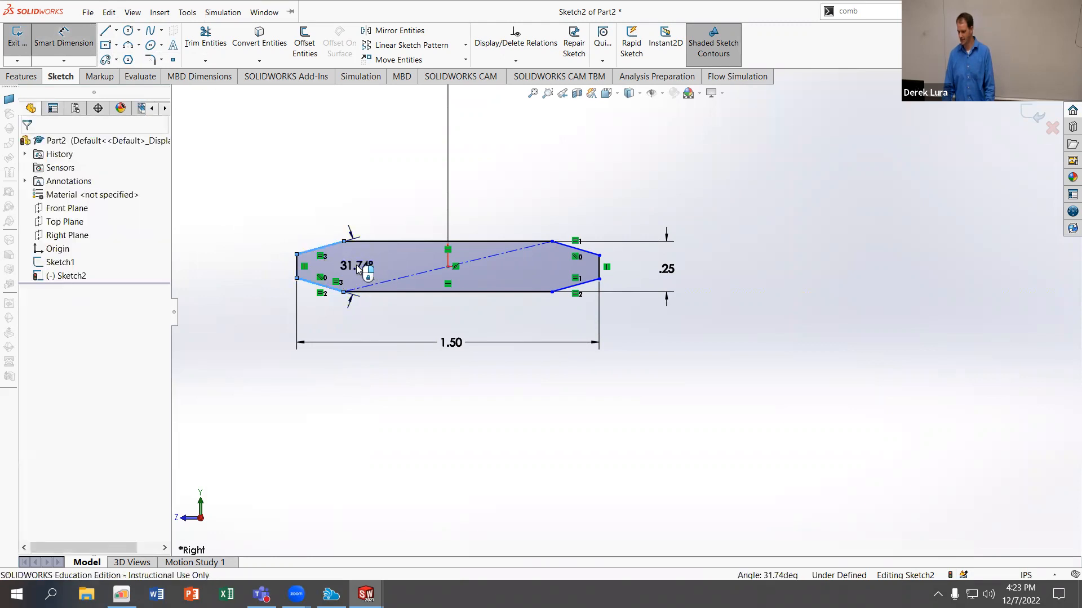
{"action": "type", "text": "30"}
{"action": "key", "text": "Return"}
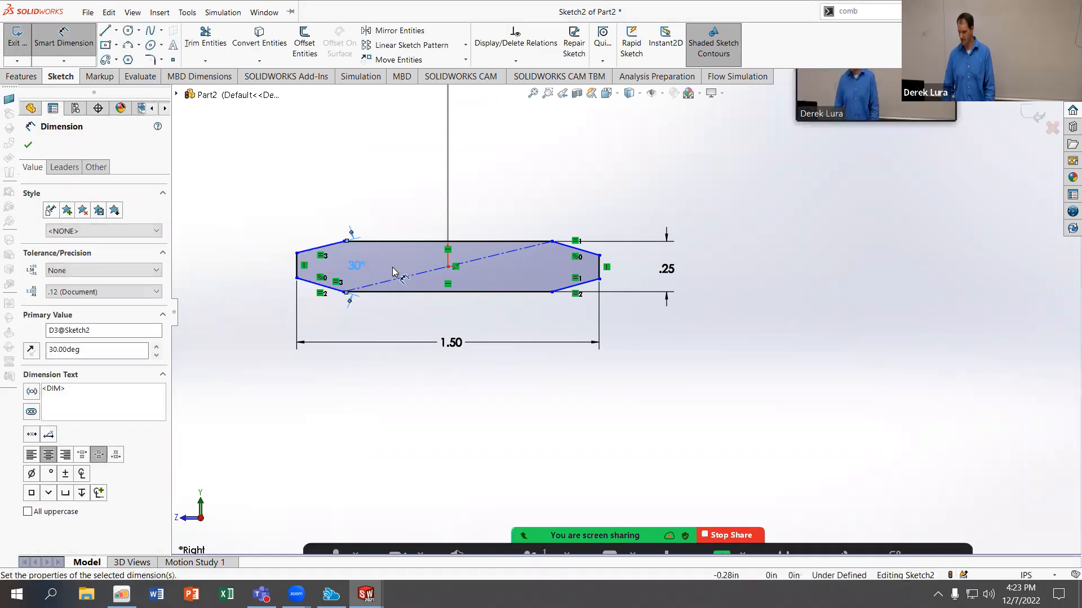
Dimension the length of the outline's left vertical edge and set it to 1/8 in
{"action": "left_click", "coordinate": [297, 273]}
{"action": "left_click", "coordinate": [235, 269]}
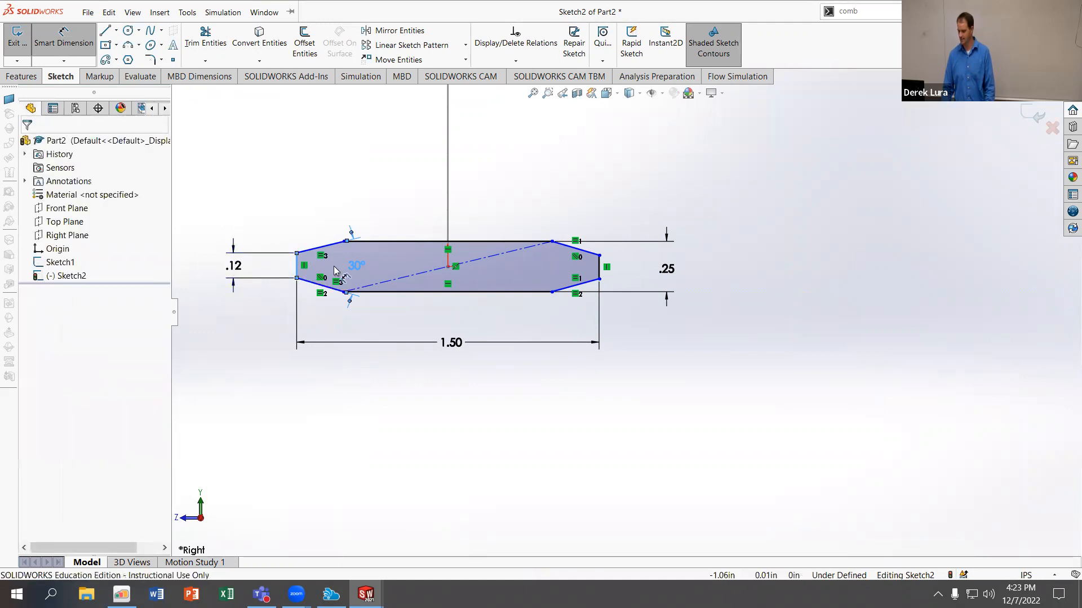
{"action": "type", "text": "1/8"}
{"action": "key", "text": "Return"}
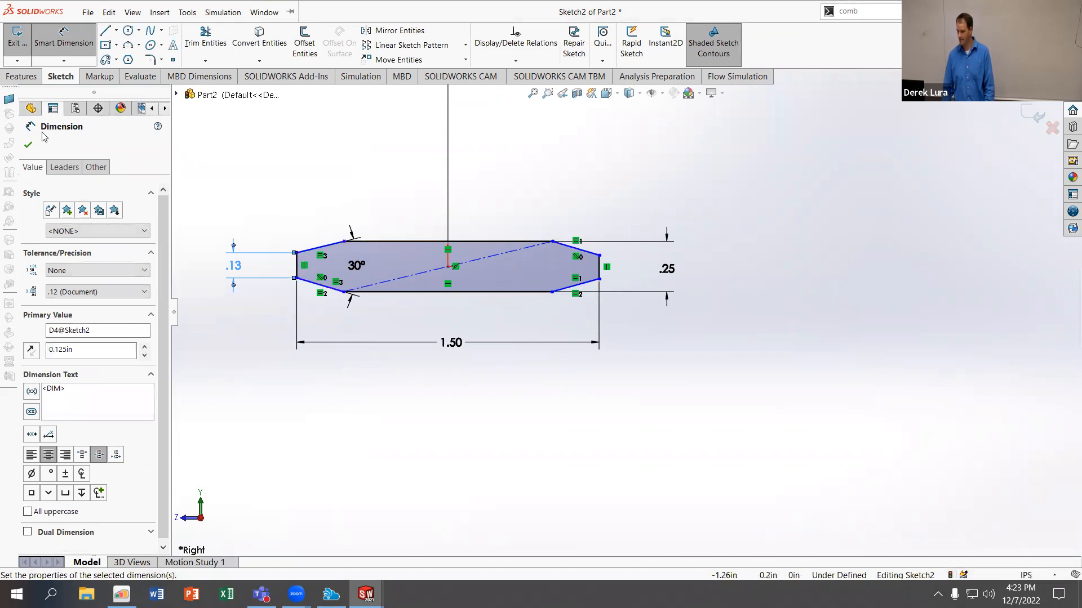
{"action": "left_click", "coordinate": [27, 144]}
Test the outline's remaining freedom at a corner and make the left vertical edge's midpoint horizontal with the origin
{"action": "mouse_move", "coordinate": [344, 242]}
{"action": "left_mouse_down"}
{"action": "mouse_move", "coordinate": [439, 244]}
{"action": "mouse_move", "coordinate": [315, 180]}
{"action": "mouse_move", "coordinate": [344, 243]}
{"action": "left_mouse_up"}
{"action": "left_click", "coordinate": [255, 353]}
{"action": "left_click", "coordinate": [297, 272]}
{"action": "left_click", "coordinate": [296, 271]}
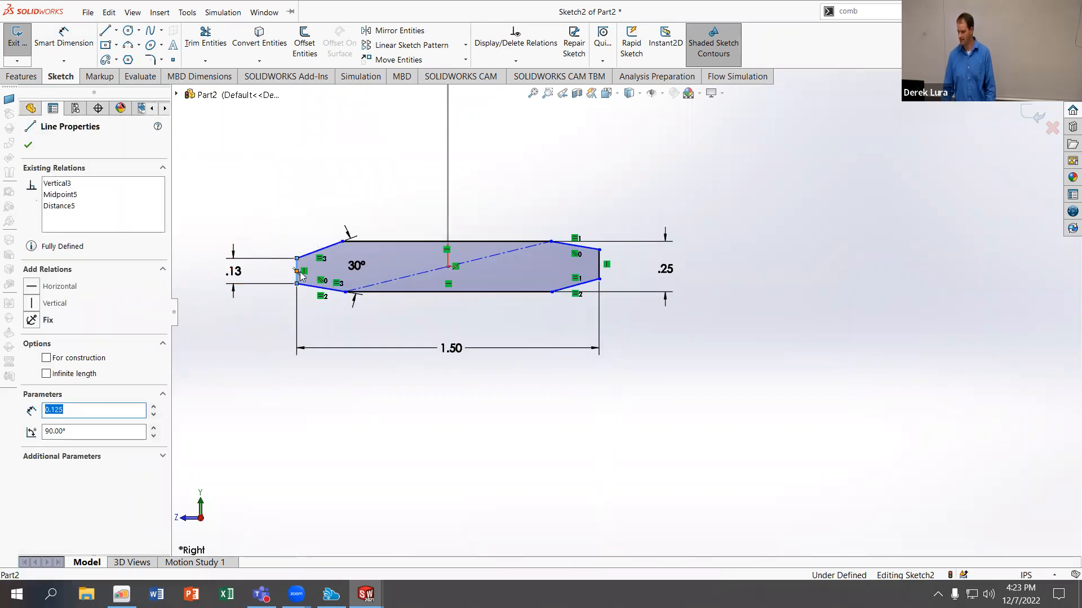
{"action": "left_click", "coordinate": [448, 267], "text": "ctrl"}
{"action": "left_click", "coordinate": [34, 343]}
{"action": "left_click", "coordinate": [368, 382]}
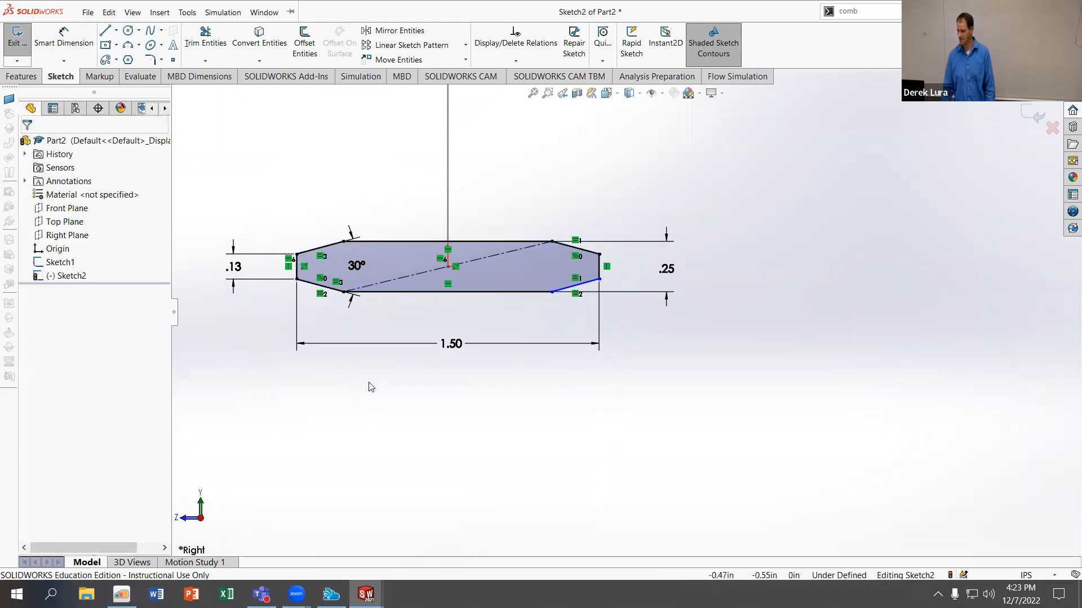
Test the remaining loose corner and make the right vertical edge's midpoint horizontal with the origin
{"action": "left_click", "coordinate": [552, 292]}
{"action": "left_click", "coordinate": [745, 395]}
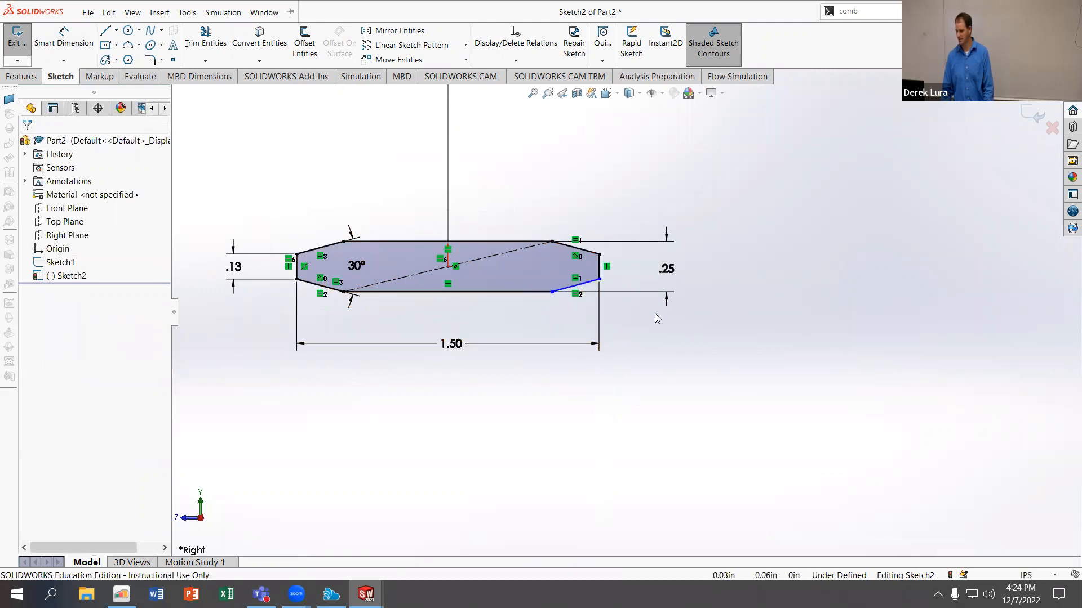
{"action": "mouse_move", "coordinate": [600, 278]}
{"action": "left_mouse_down"}
{"action": "mouse_move", "coordinate": [603, 269]}
{"action": "mouse_move", "coordinate": [599, 283]}
{"action": "left_mouse_up"}
{"action": "left_click", "coordinate": [600, 274]}
{"action": "left_click", "coordinate": [600, 270]}
{"action": "left_click", "coordinate": [449, 268], "text": "ctrl"}
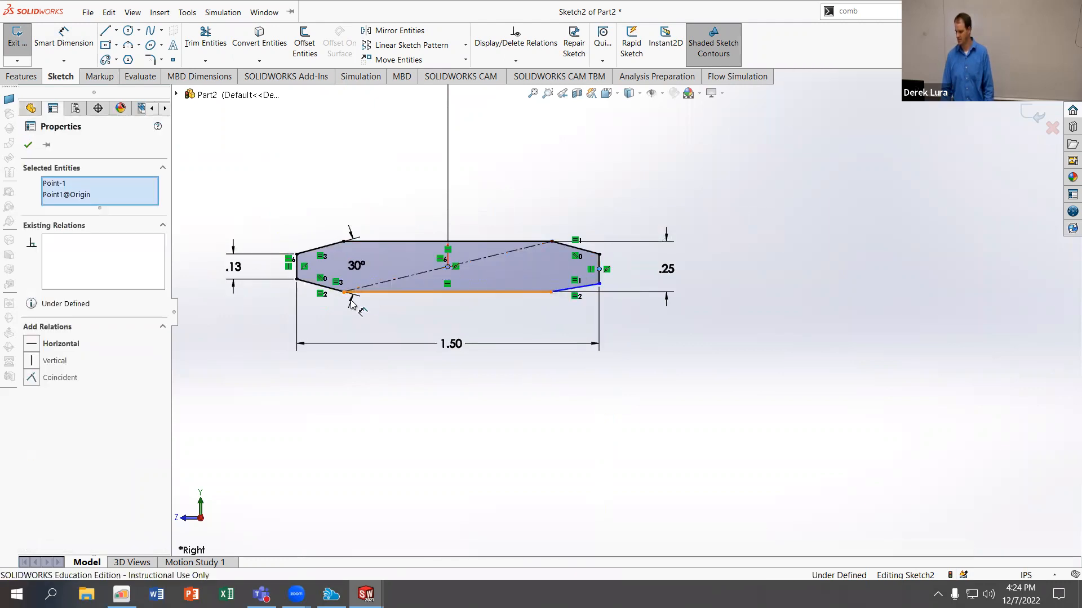
{"action": "left_click", "coordinate": [33, 344]}
{"action": "left_click", "coordinate": [251, 405]}
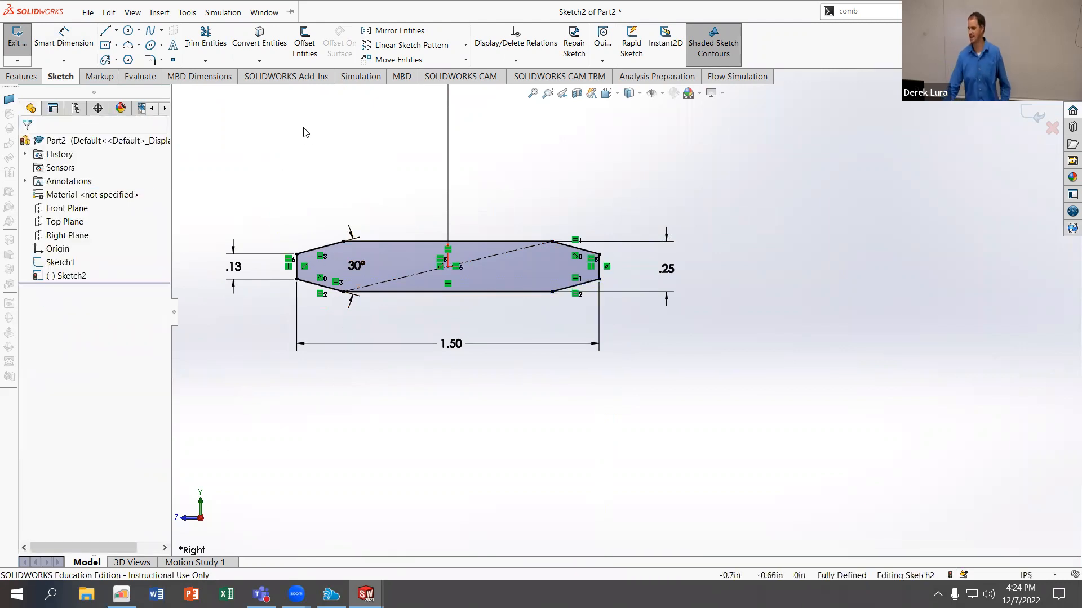
Set up a boss sweep with the eight-sided Sketch2 as the profile and the curved Sketch1 as the path
{"action": "left_click", "coordinate": [21, 76]}
{"action": "left_click", "coordinate": [113, 31]}
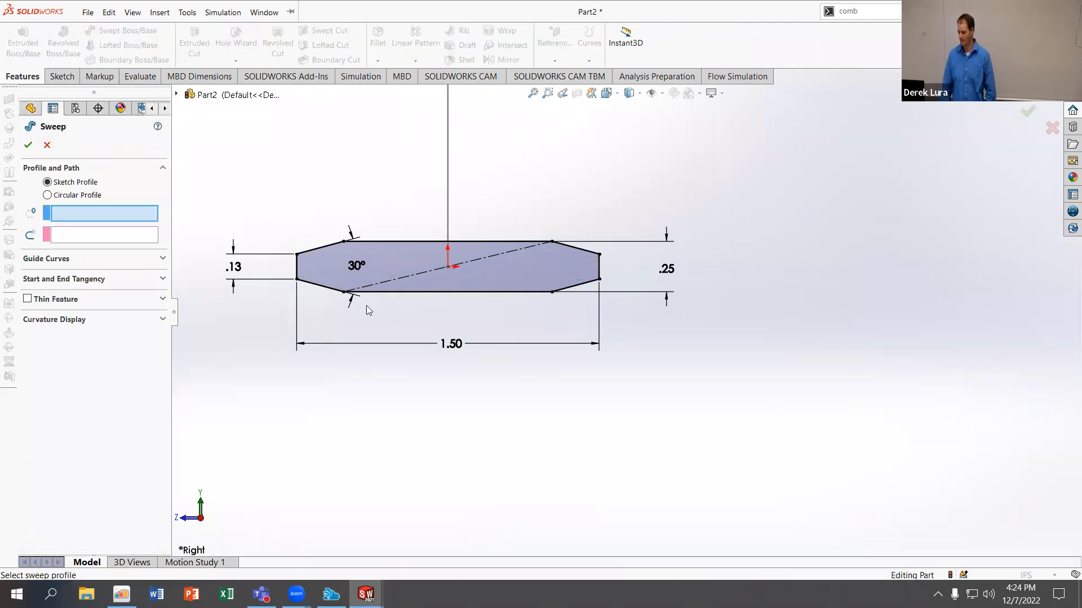
{"action": "scroll", "coordinate": [396, 288], "scroll_direction": "up", "scroll_amount": 5}
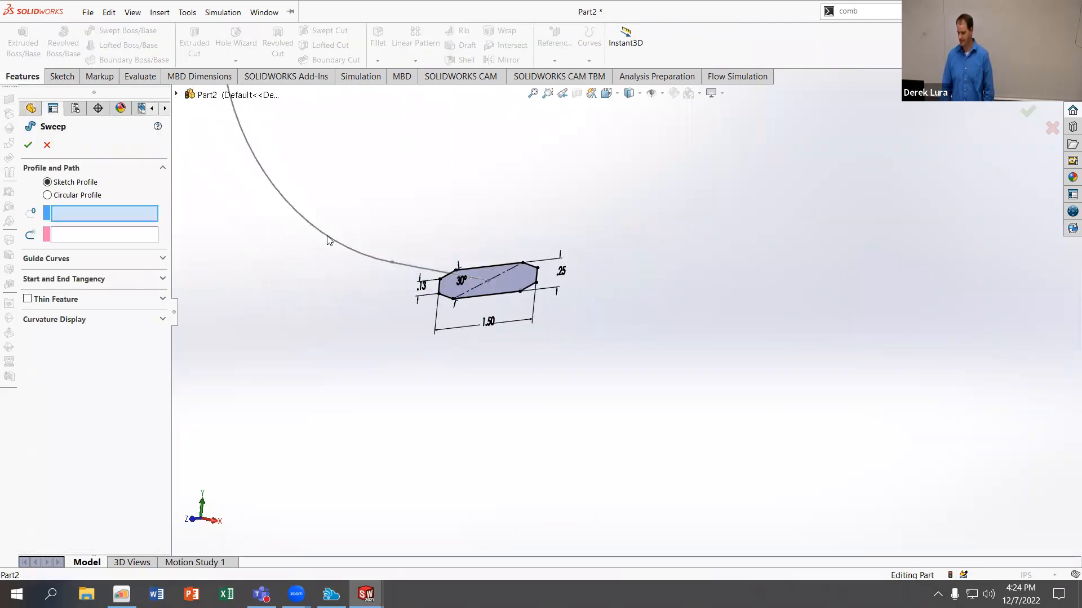
{"action": "left_click", "coordinate": [177, 95]}
{"action": "left_click", "coordinate": [225, 230]}
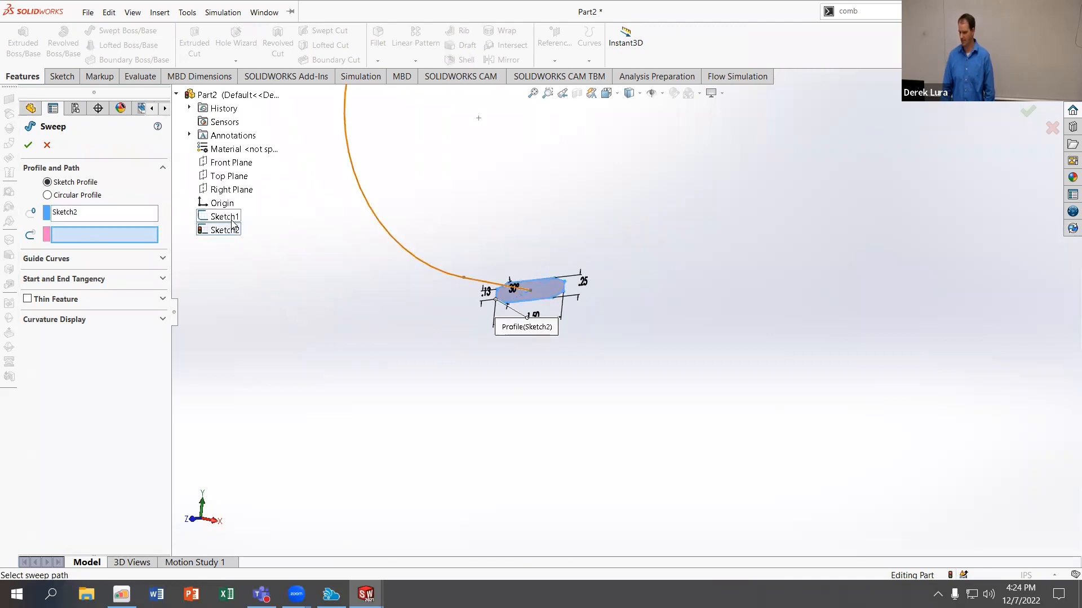
{"action": "left_click", "coordinate": [225, 217]}
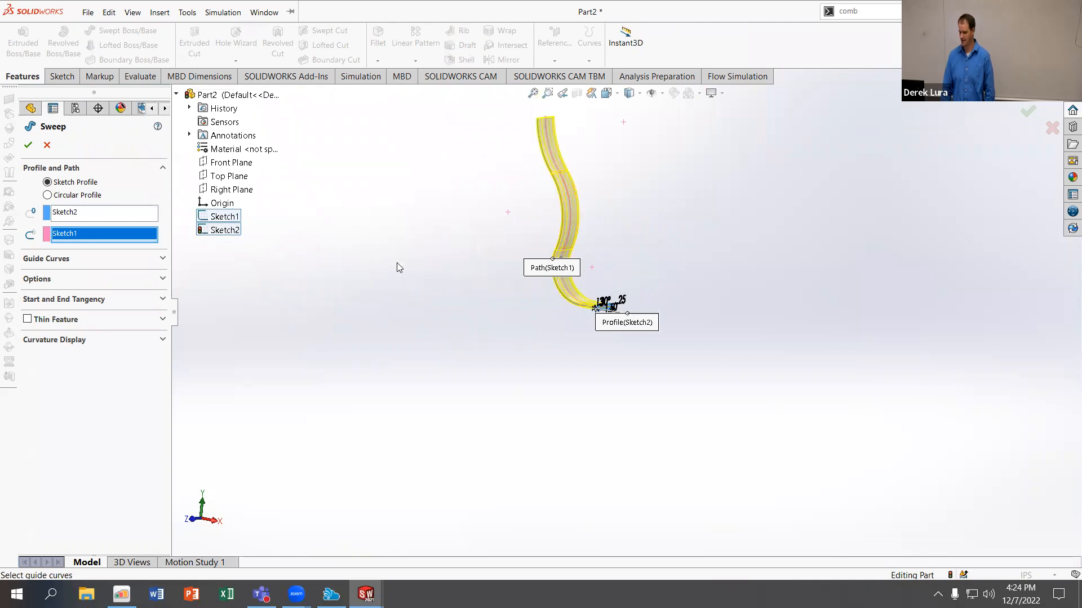
Switch the sweep's profile twist to a specified value in degrees, raise it to 27 degrees and inspect the preview
{"action": "left_click", "coordinate": [116, 259]}
{"action": "left_click", "coordinate": [154, 386]}
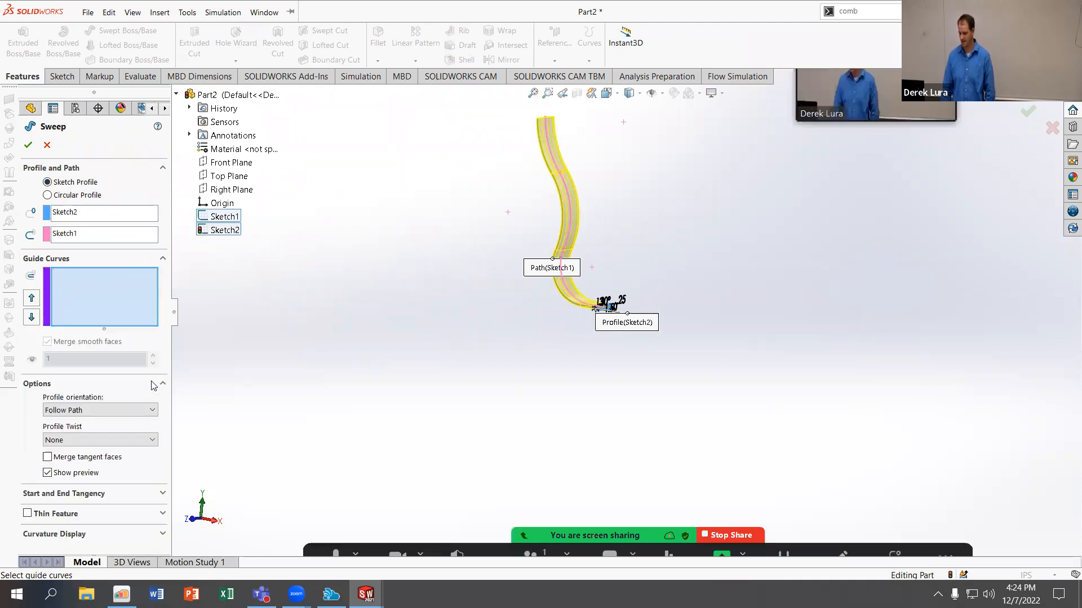
{"action": "left_click", "coordinate": [126, 464]}
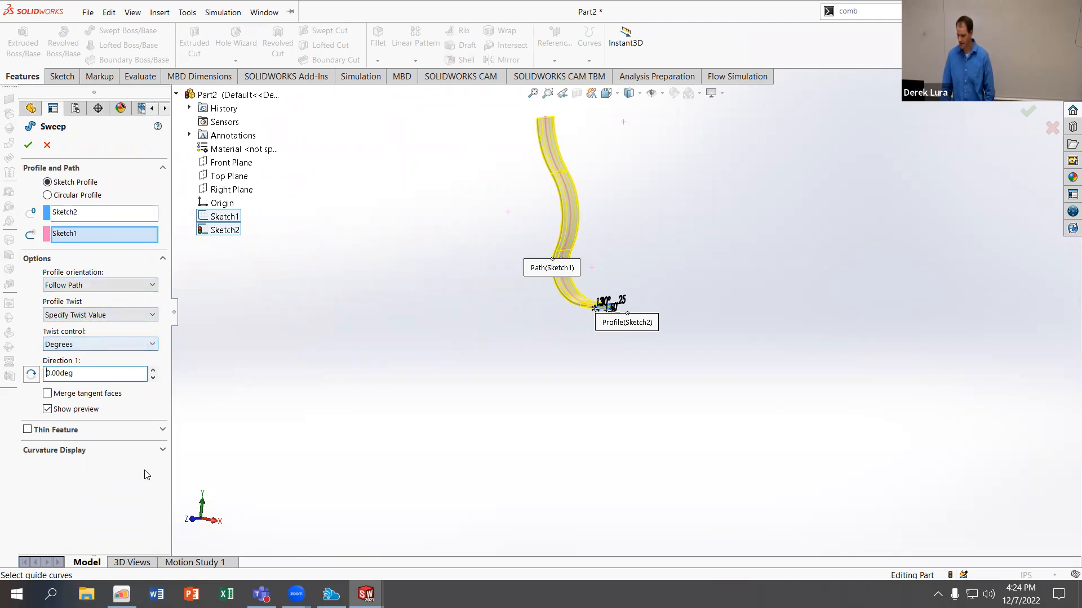
{"action": "left_click", "coordinate": [162, 452]}
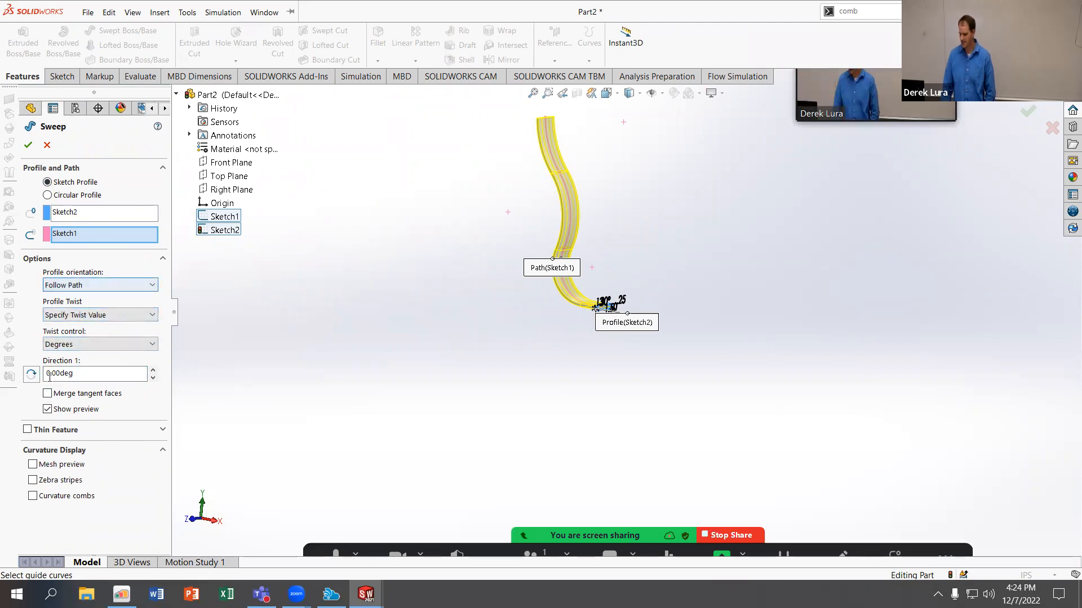
{"action": "left_click", "coordinate": [151, 369]}
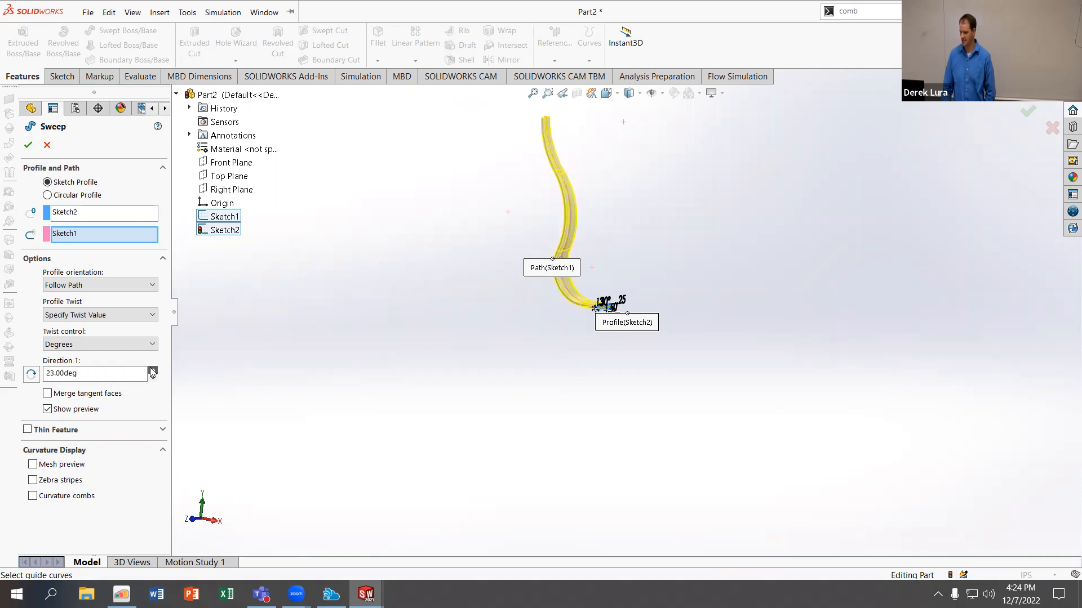
{"action": "middle_click_drag", "start_coordinate": [420, 273], "coordinate": [426, 394]}
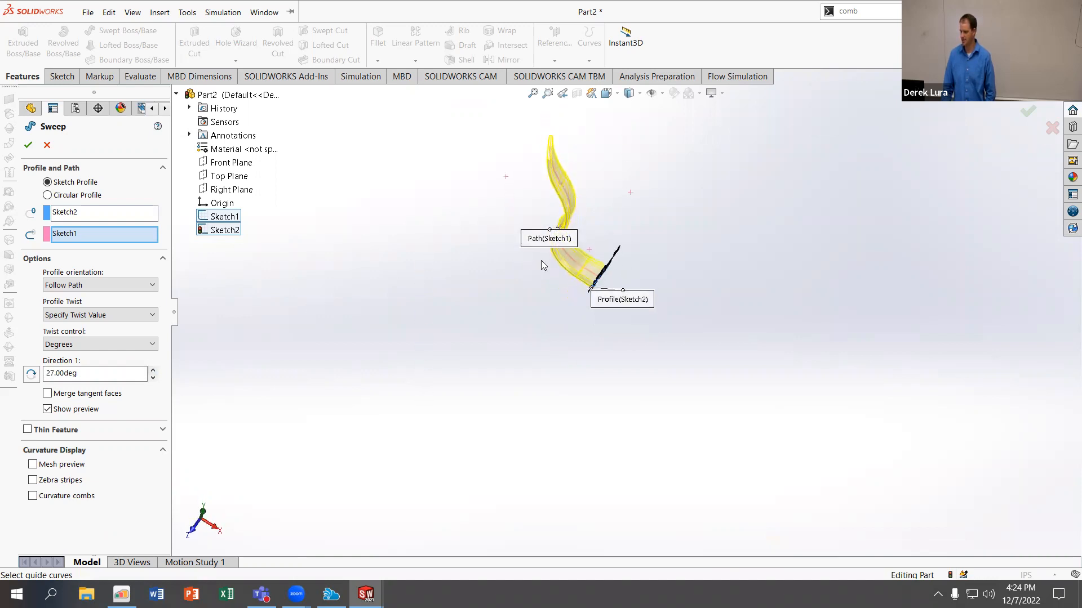
{"action": "scroll", "coordinate": [576, 231], "scroll_direction": "down", "scroll_amount": 3}
{"action": "scroll", "coordinate": [486, 236], "scroll_direction": "up", "scroll_amount": 1}
{"action": "scroll", "coordinate": [484, 231], "scroll_direction": "up", "scroll_amount": 1}
Set the sweep's twist to 0 degrees and finish the feature
{"action": "double_click", "coordinate": [80, 377]}
{"action": "type", "text": "0"}
{"action": "key", "text": "Return"}
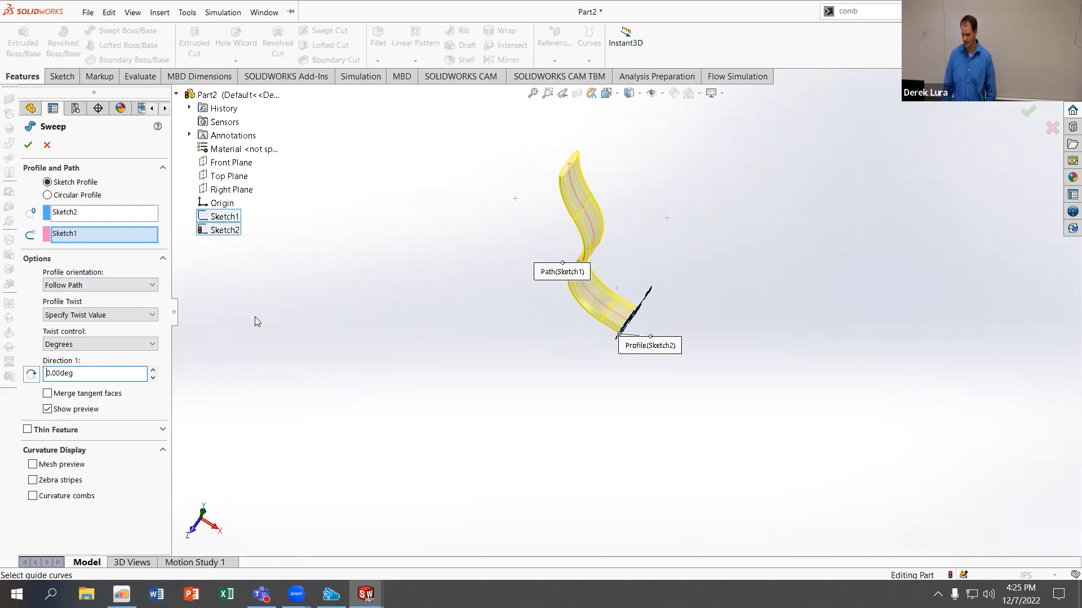
{"action": "left_click", "coordinate": [27, 146]}
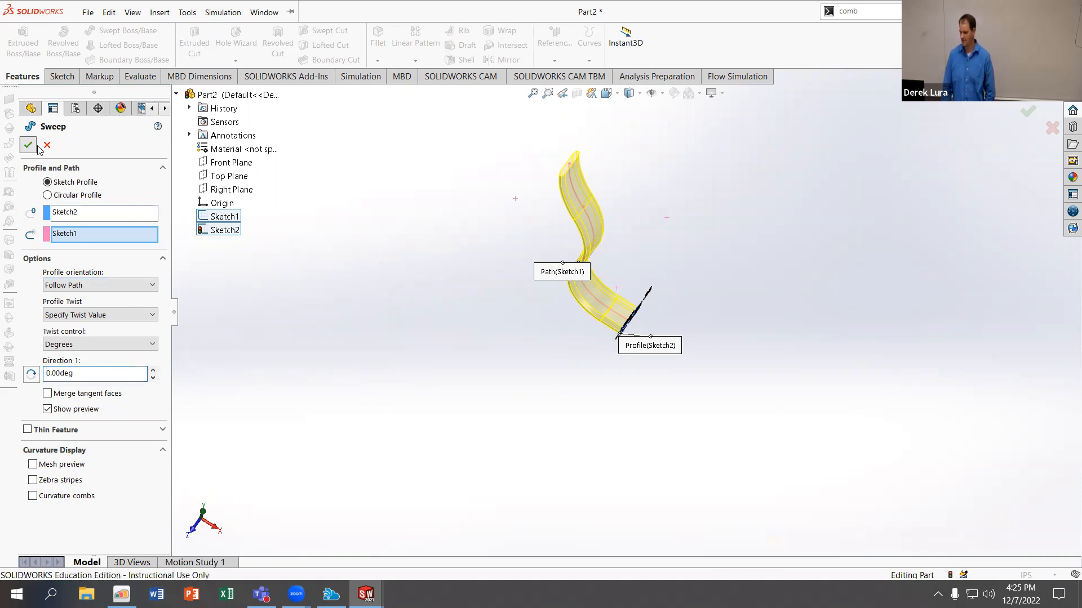
{"action": "middle_click_drag", "start_coordinate": [468, 285], "coordinate": [486, 120]}
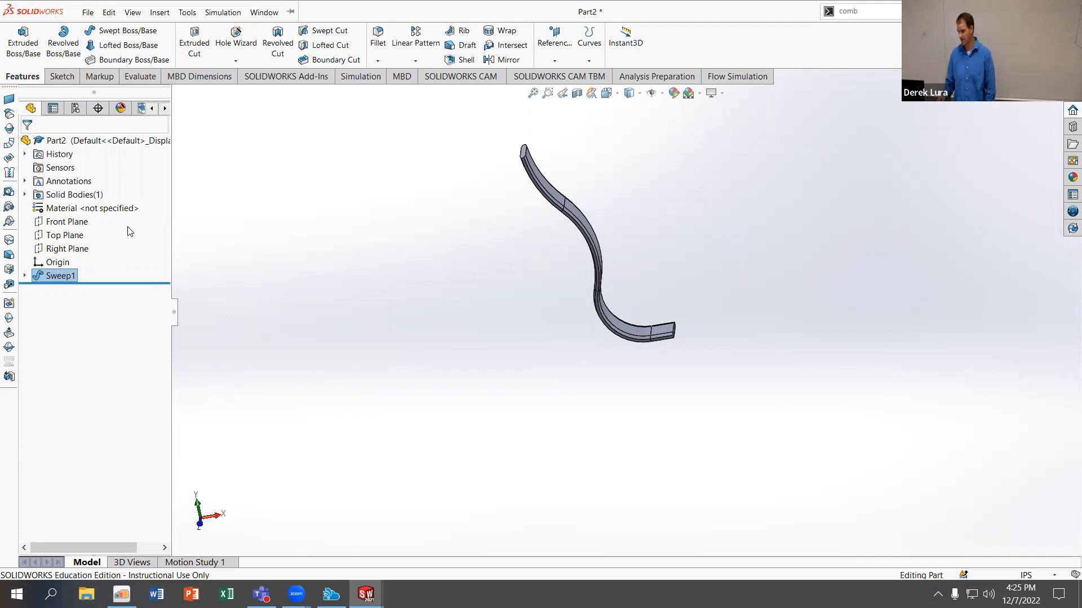
Delete the sweep feature and keep its two sketches
{"action": "left_click", "coordinate": [61, 275]}
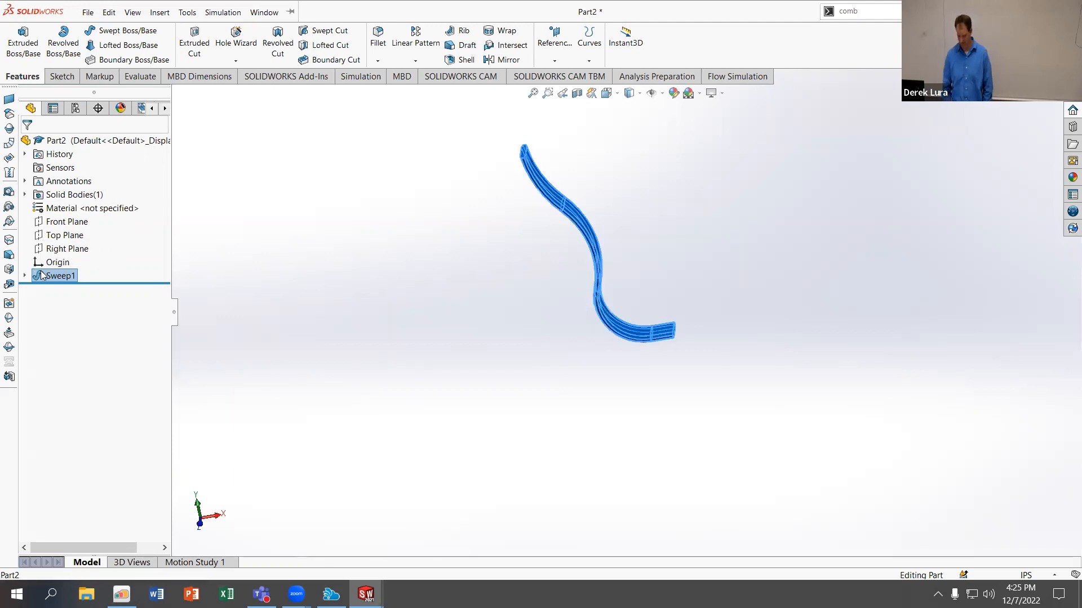
{"action": "key", "text": "Delete"}
{"action": "left_click", "coordinate": [623, 224]}
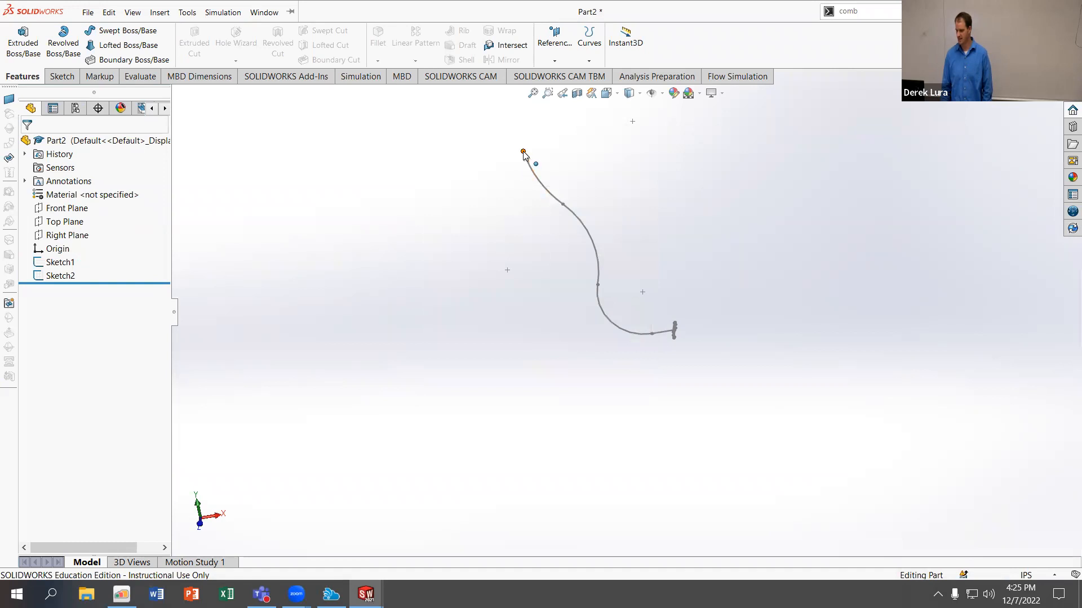
Create a reference plane through the curve's upper endpoint, perpendicular to the arc that ends there
{"action": "left_click", "coordinate": [558, 61]}
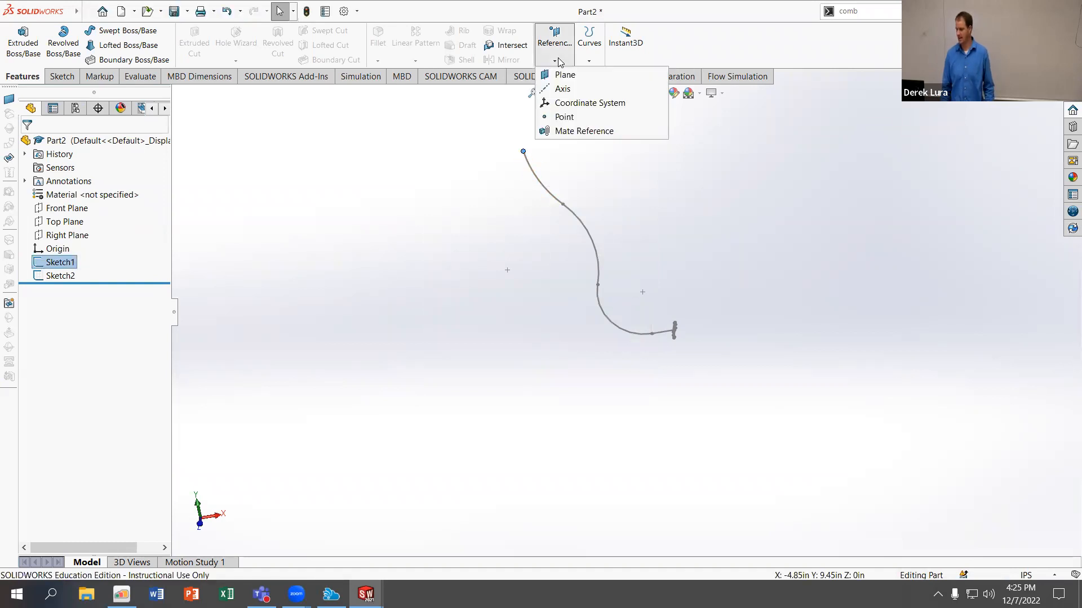
{"action": "left_click", "coordinate": [558, 76]}
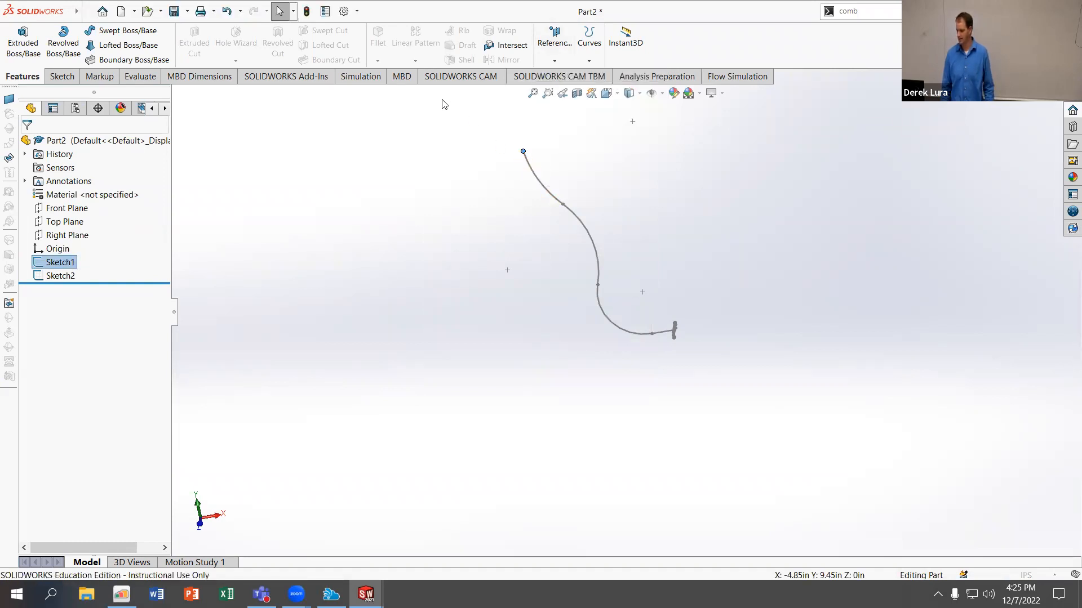
{"action": "left_click", "coordinate": [535, 177]}
{"action": "middle_click_drag", "start_coordinate": [449, 196], "coordinate": [430, 137]}
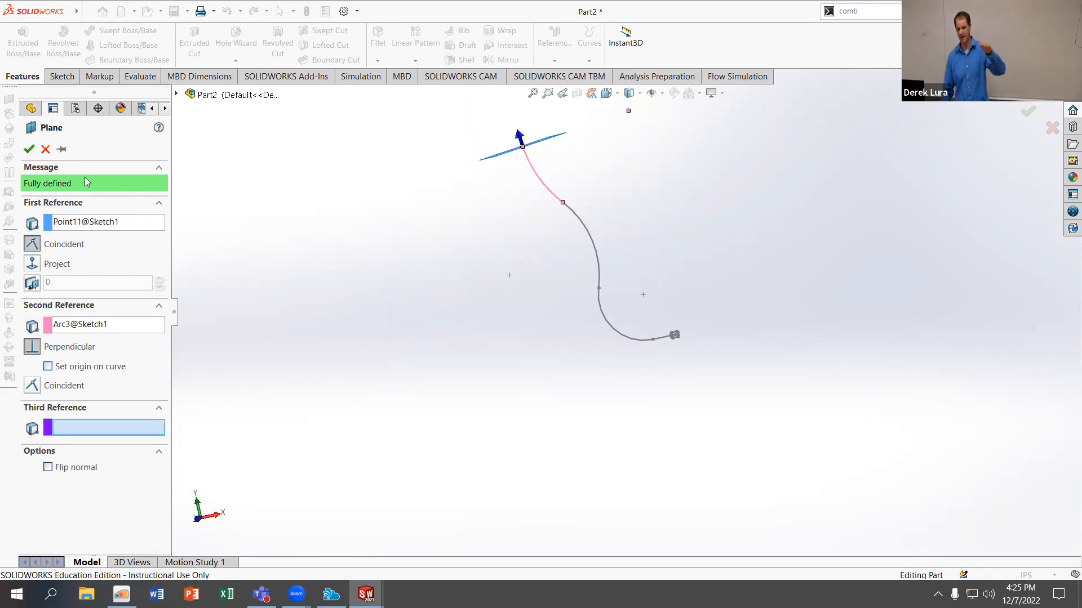
{"action": "left_click", "coordinate": [28, 150]}
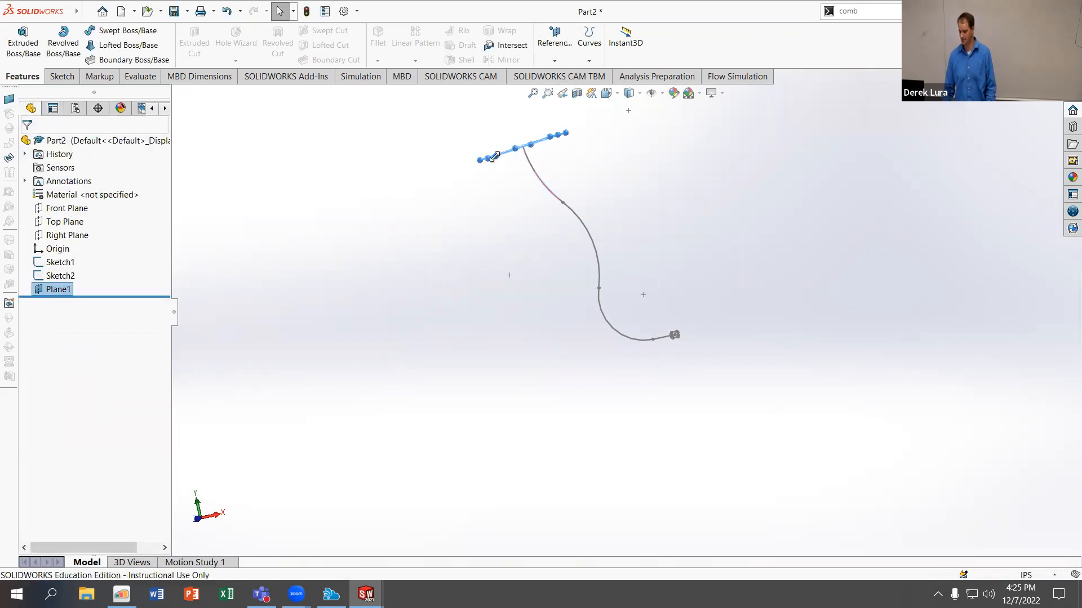
{"action": "left_click", "coordinate": [55, 289]}
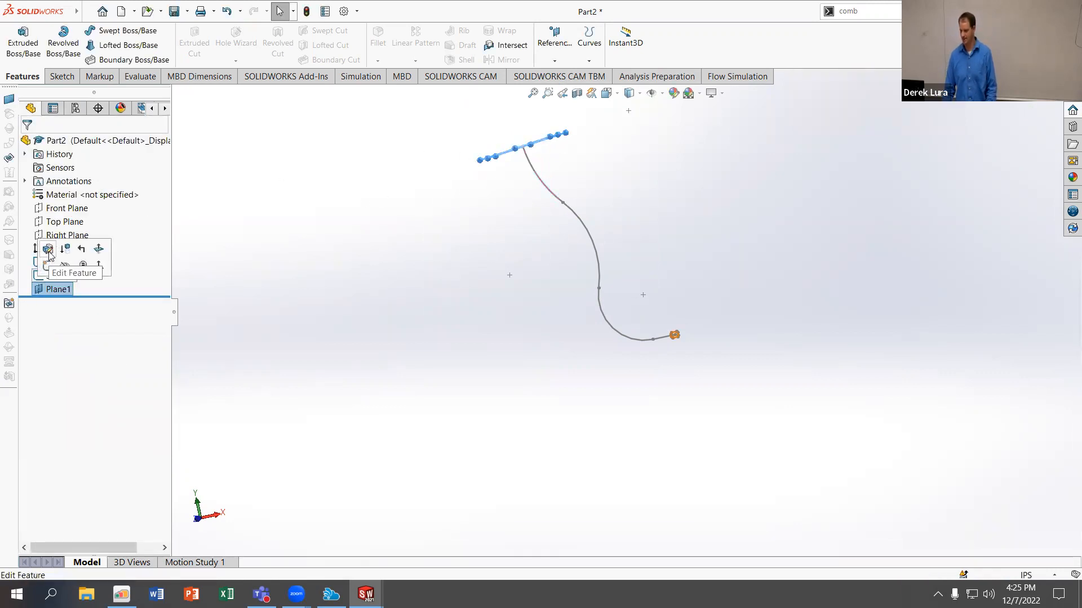
{"action": "left_click", "coordinate": [50, 272]}
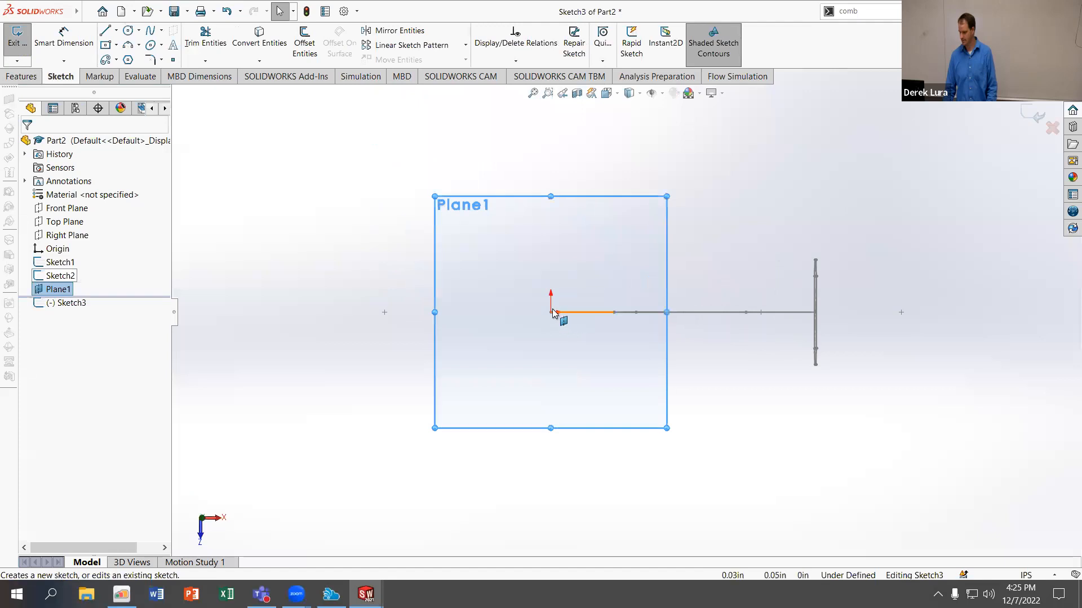
{"action": "mouse_move", "coordinate": [35, 12]}
{"action": "left_click", "coordinate": [109, 12]}
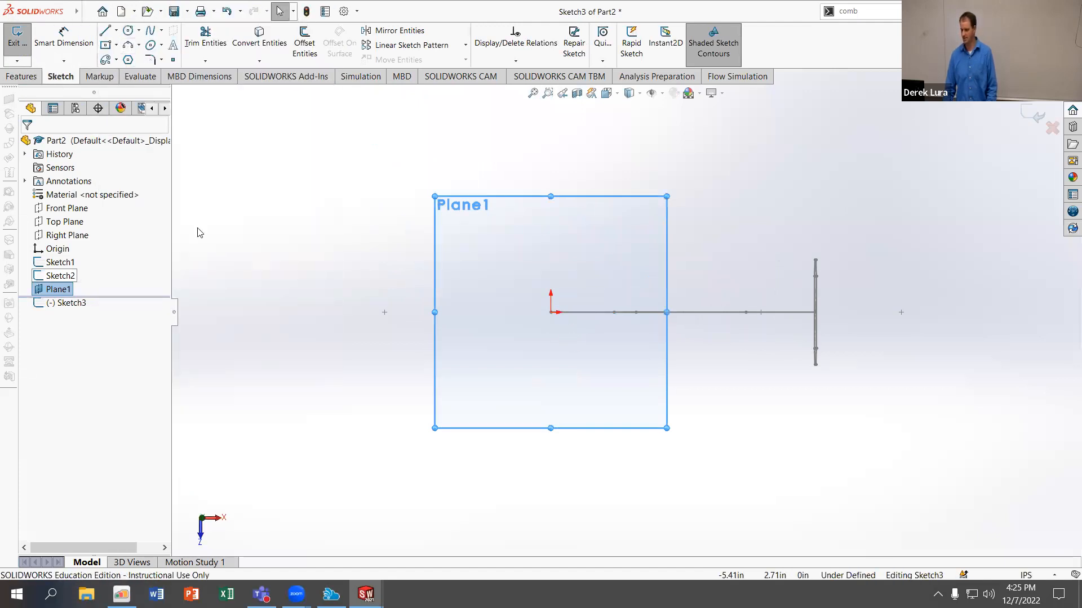
{"action": "left_click", "coordinate": [1051, 132]}
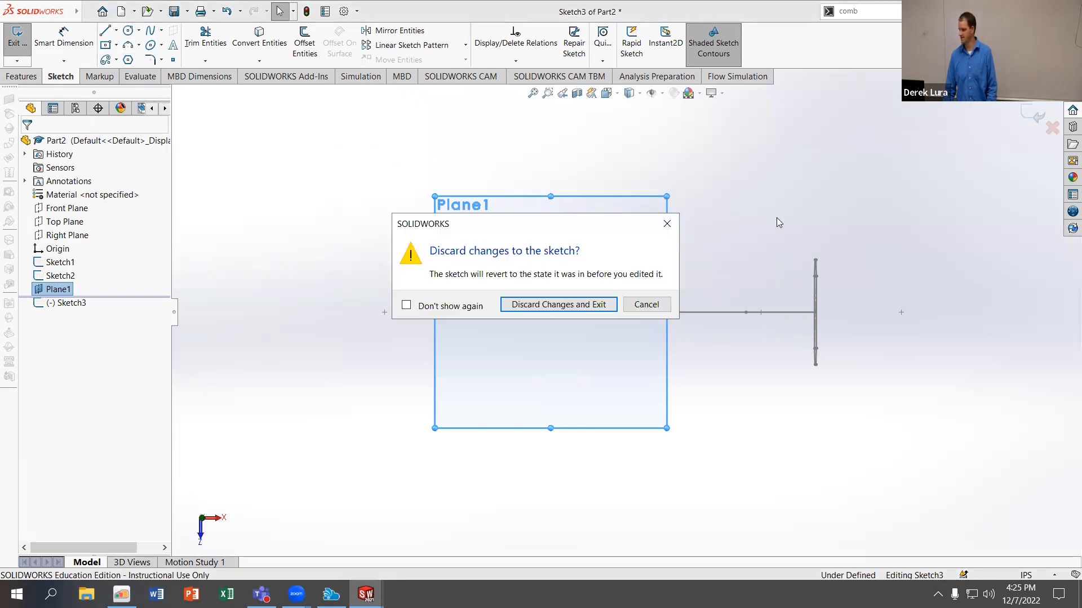
{"action": "left_click", "coordinate": [592, 304]}
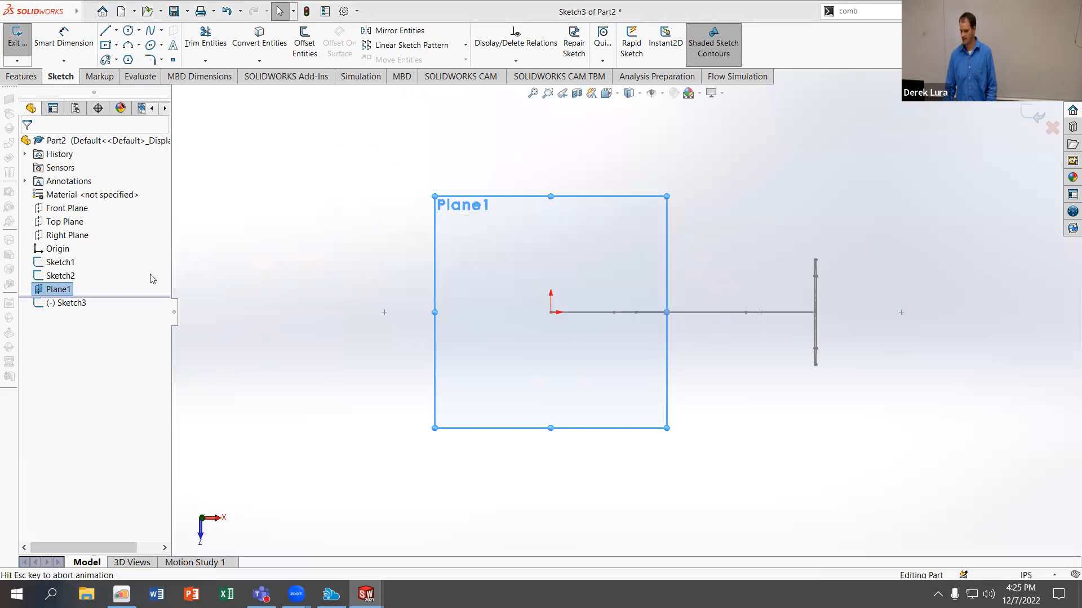
Copy the eight-sided cross-section sketch onto the reference plane at the path's upper end and open the copy for editing
{"action": "left_click", "coordinate": [61, 276]}
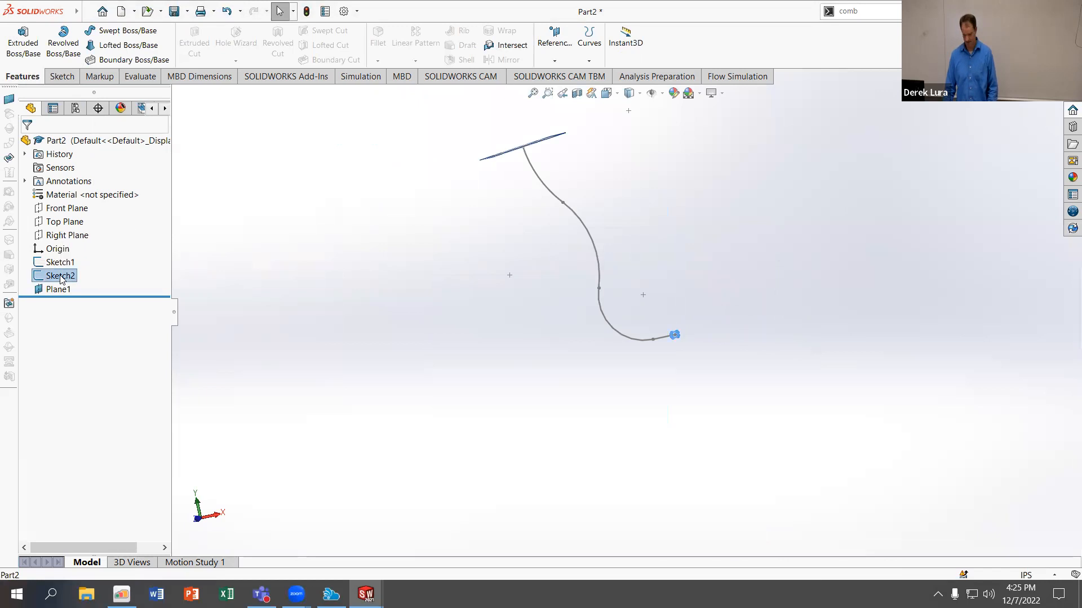
{"action": "key", "text": "Delete"}
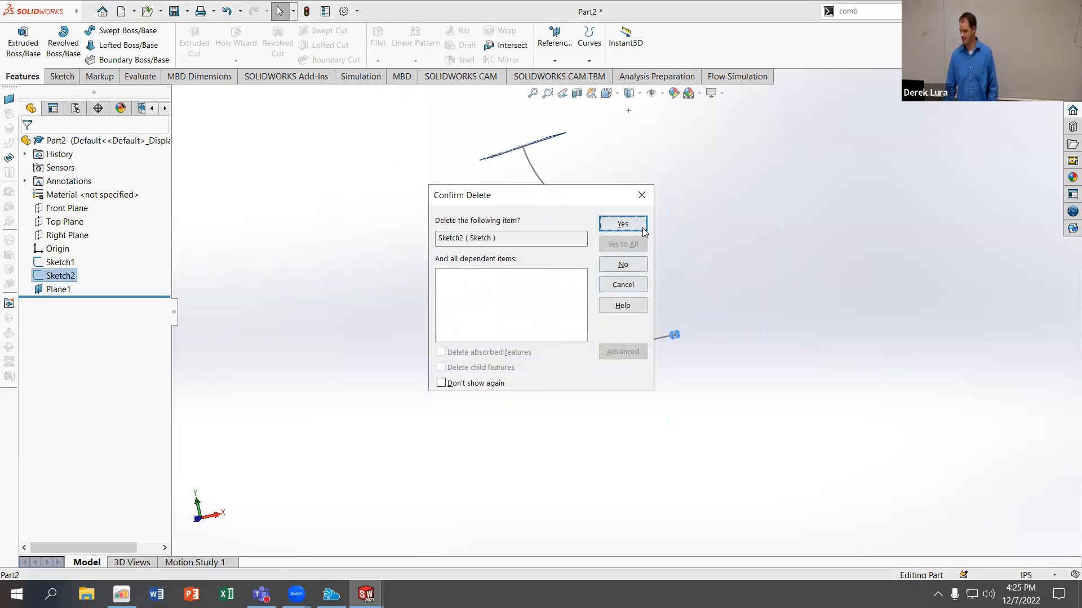
{"action": "left_click", "coordinate": [623, 284]}
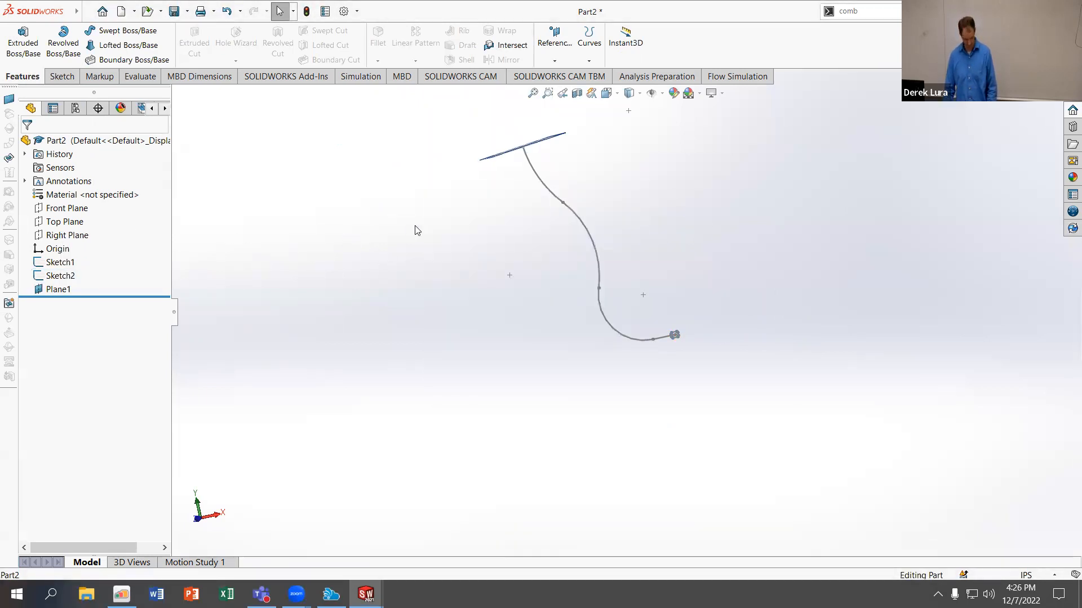
{"action": "left_click", "coordinate": [60, 291]}
{"action": "key", "text": "ctrl+v"}
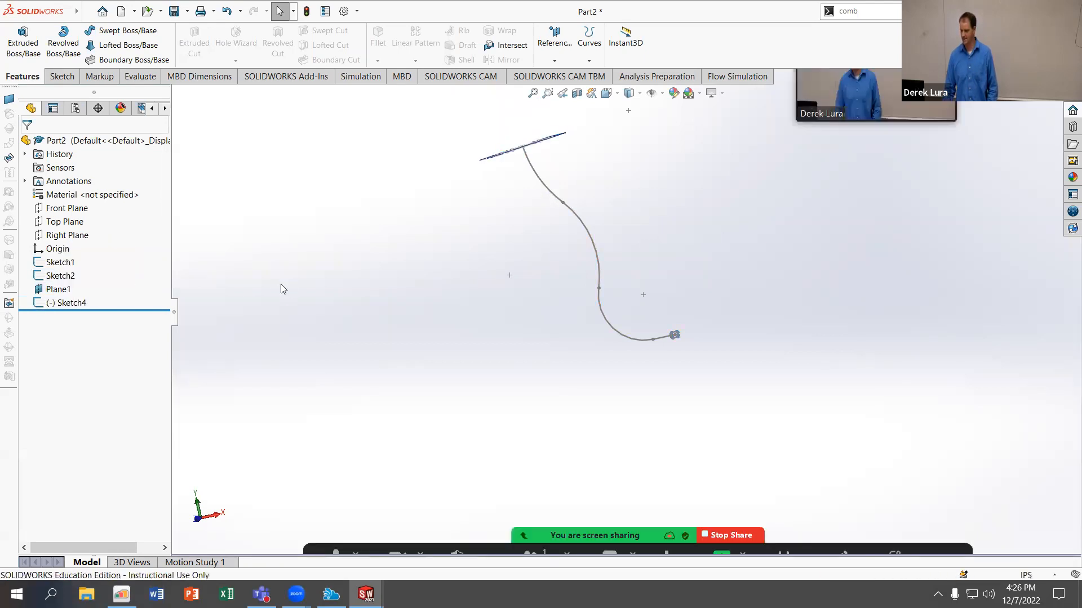
{"action": "left_click", "coordinate": [83, 305]}
{"action": "left_click", "coordinate": [91, 268]}
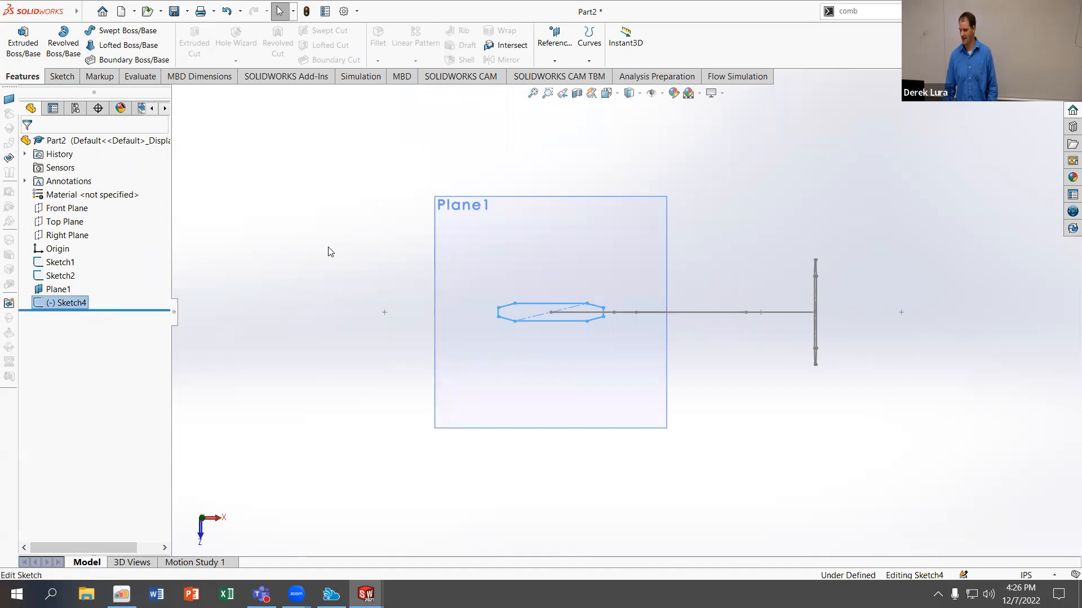
{"action": "scroll", "coordinate": [644, 310], "scroll_direction": "down", "scroll_amount": 4}
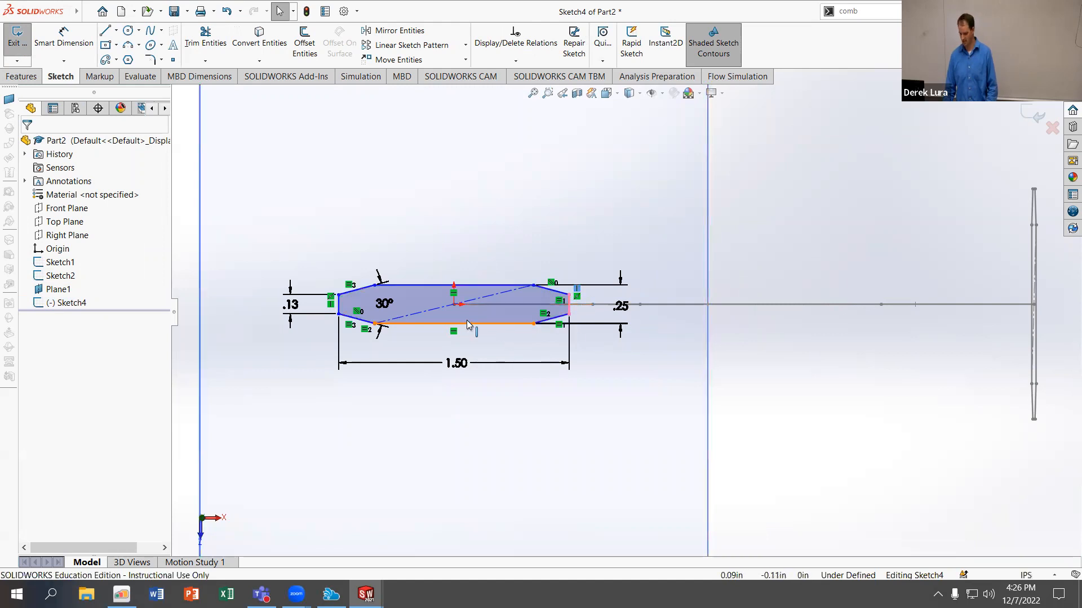
Try resizing the copied profile by setting its 0.25 in height to 0.75 in and its 1.50 in width to 0.25 in
{"action": "double_click", "coordinate": [621, 305]}
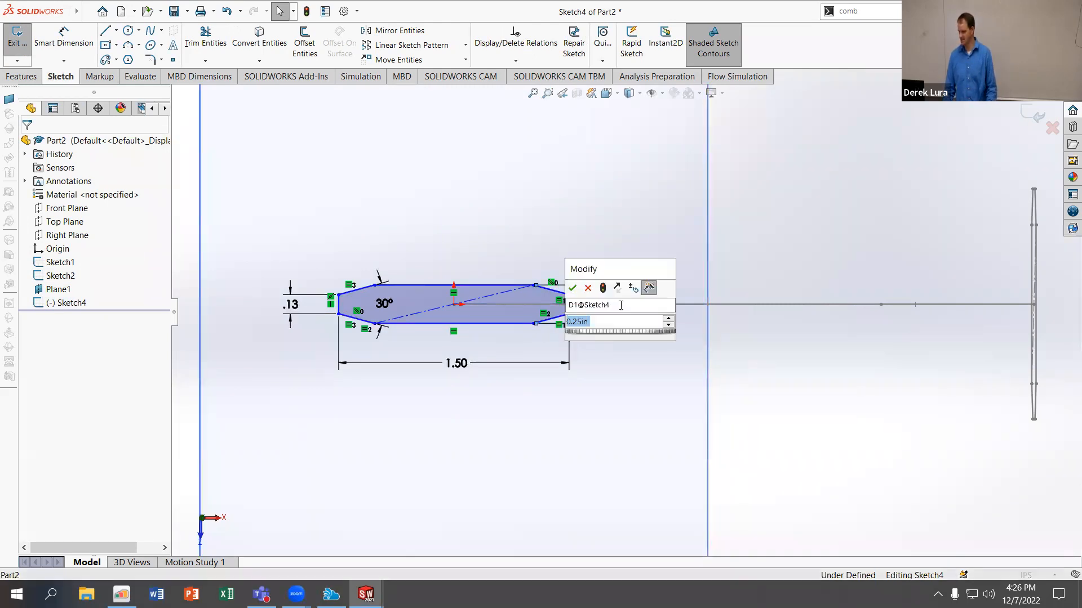
{"action": "type", "text": "1"}
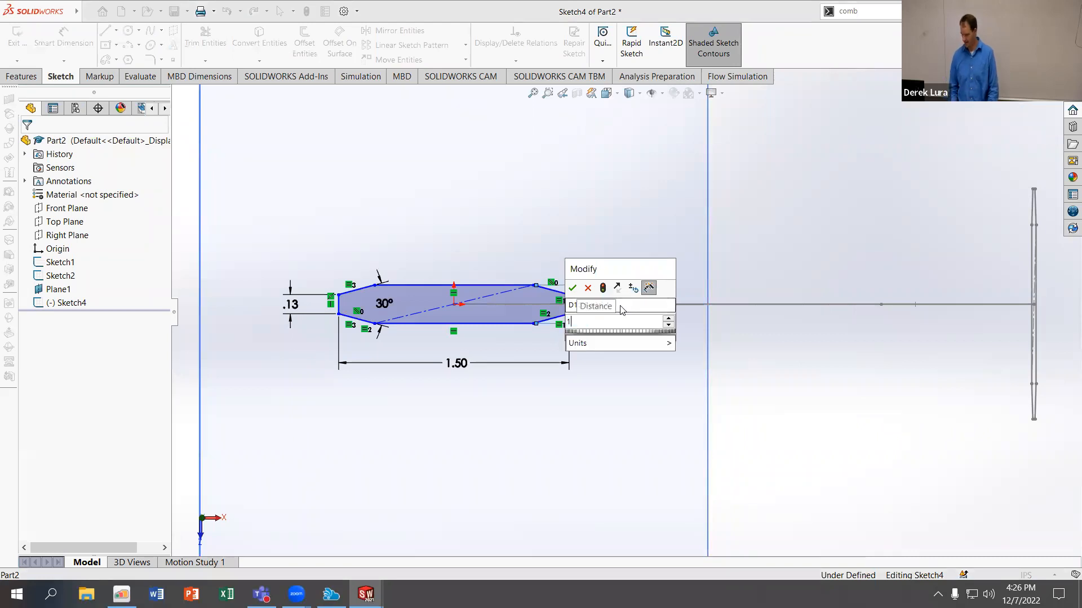
{"action": "key", "text": "BackSpace"}
{"action": "type", "text": ".75"}
{"action": "key", "text": "Return"}
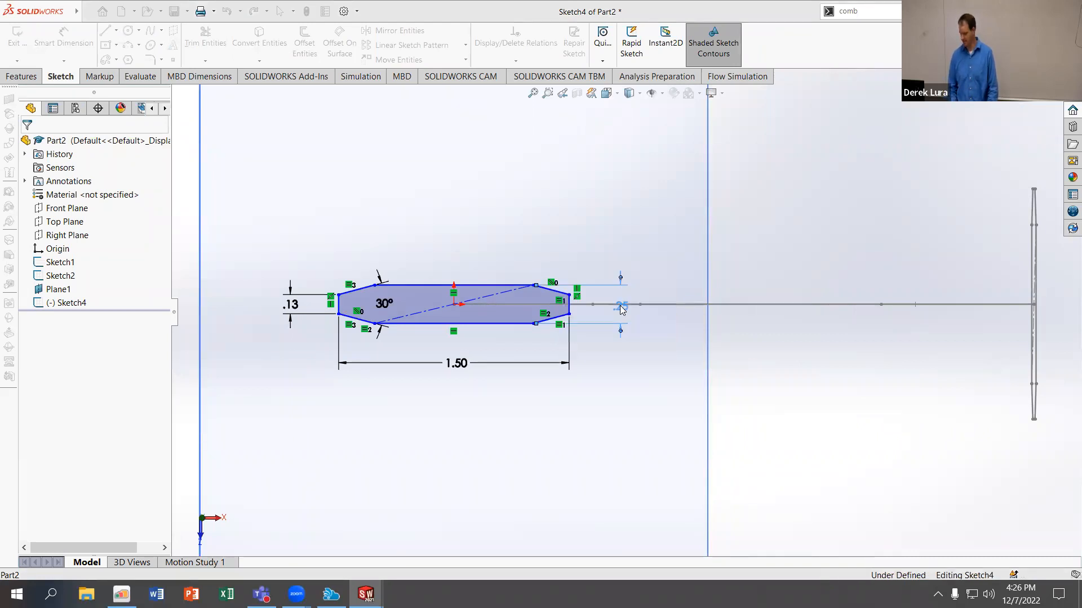
{"action": "double_click", "coordinate": [458, 363]}
{"action": "type", "text": "."}
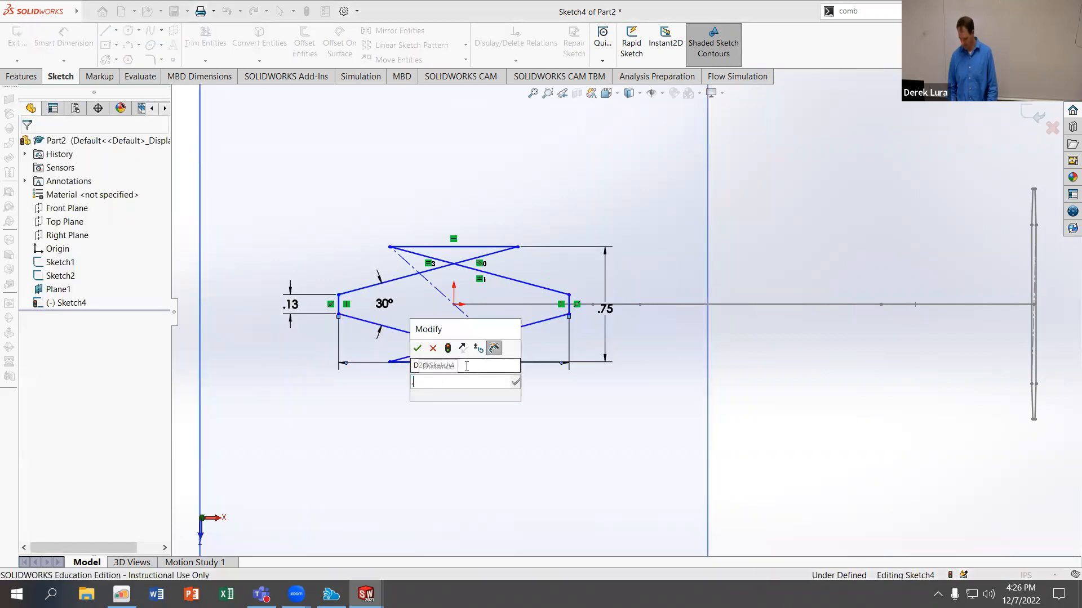
{"action": "type", "text": "25"}
{"action": "key", "text": "Return"}
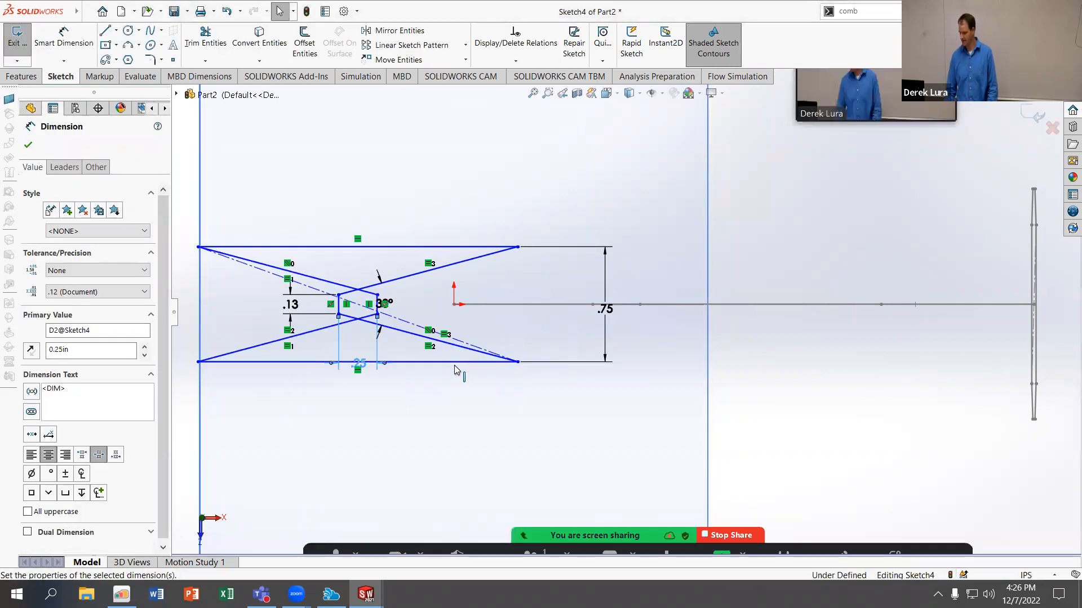
{"action": "scroll", "coordinate": [472, 366], "scroll_direction": "up", "scroll_amount": 2}
{"action": "scroll", "coordinate": [434, 371], "scroll_direction": "down", "scroll_amount": 2}
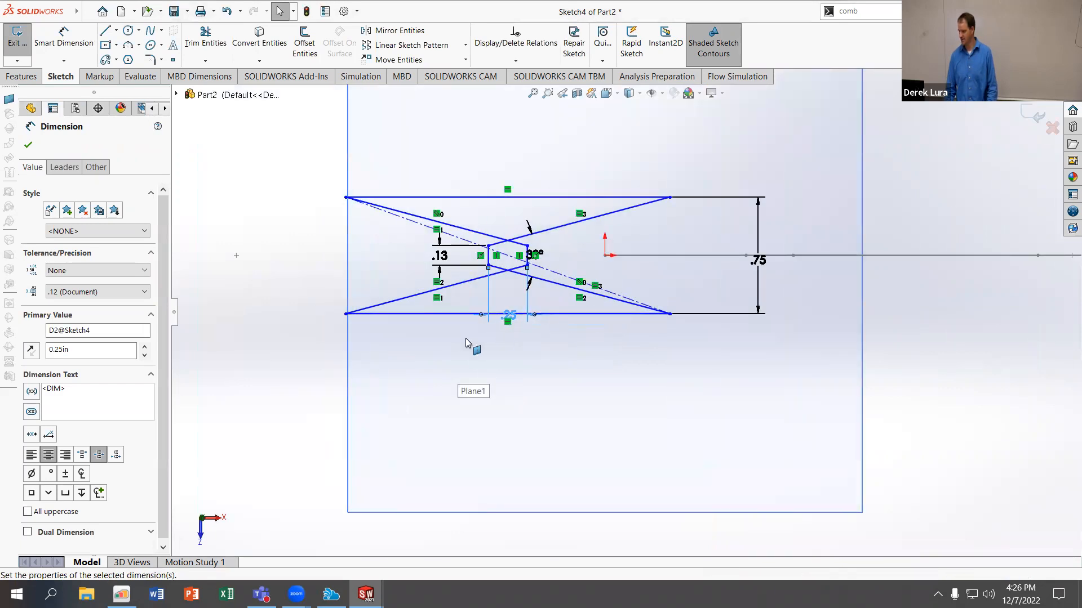
Try setting the copied profile's 30-degree angle between the sloped edges to 60 degrees
{"action": "double_click", "coordinate": [538, 254]}
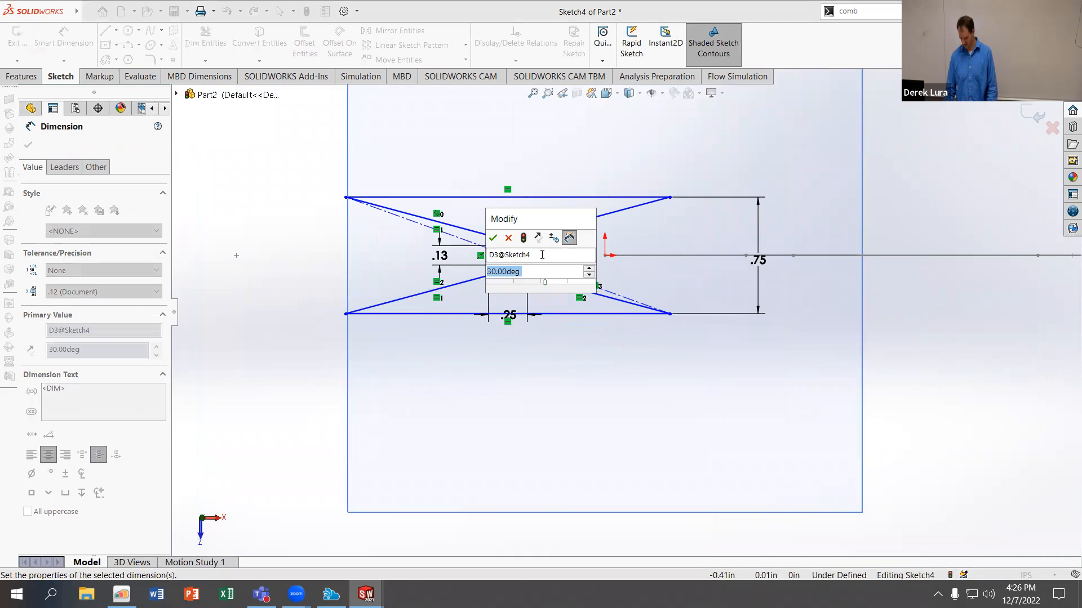
{"action": "type", "text": "60"}
{"action": "key", "text": "Return"}
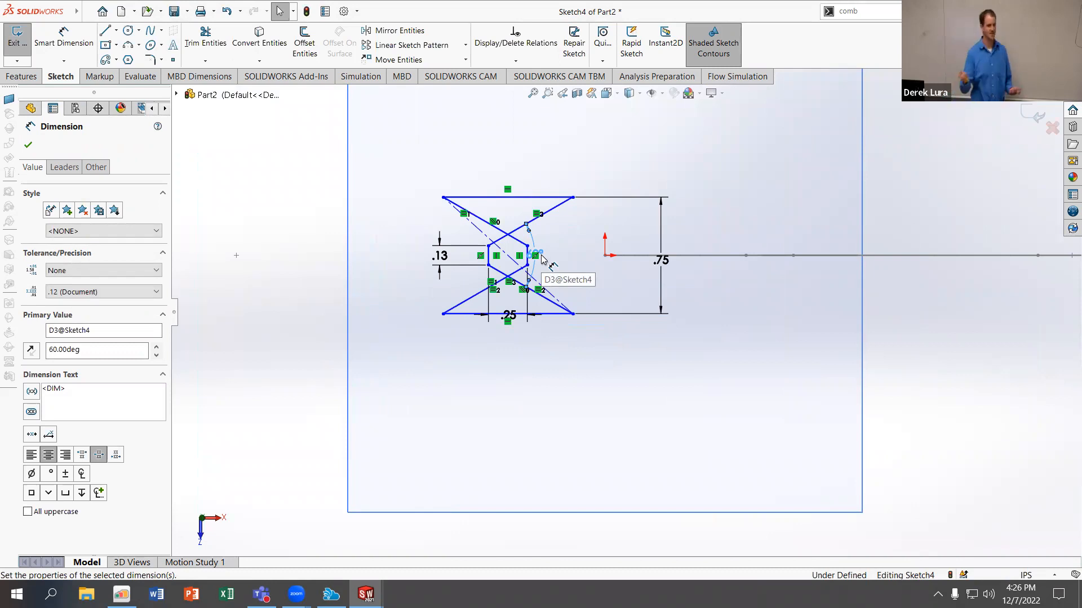
Delete all of the copied profile's geometry from the end-plane sketch
{"action": "left_click", "coordinate": [224, 11]}
{"action": "mouse_move", "coordinate": [406, 141]}
{"action": "left_mouse_down"}
{"action": "mouse_move", "coordinate": [763, 490]}
{"action": "mouse_move", "coordinate": [840, 541]}
{"action": "left_mouse_up"}
{"action": "key", "text": "Delete"}
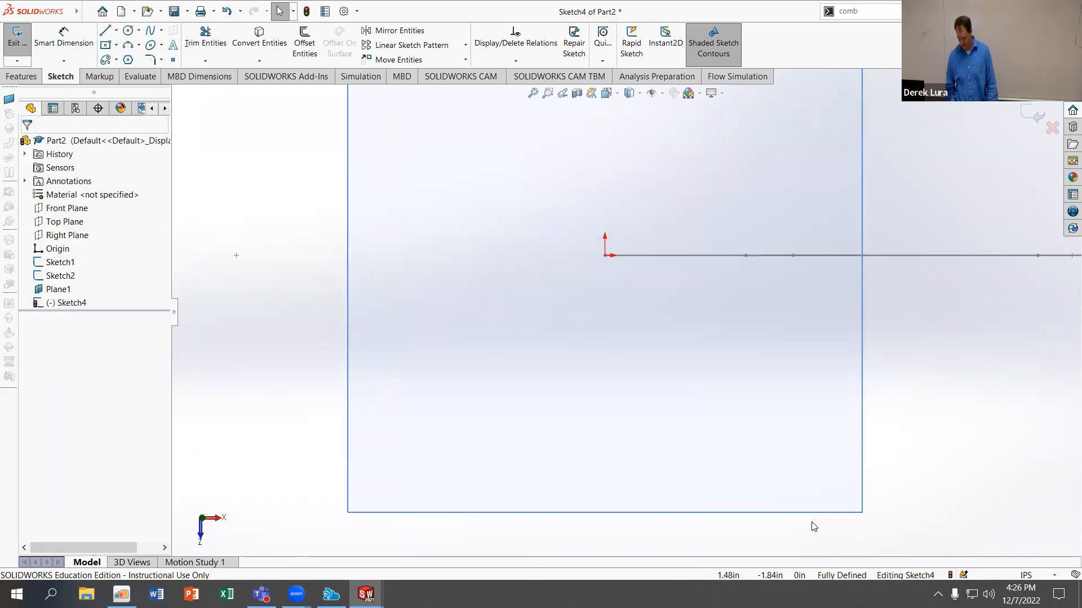
Sketch a small closed eight-sided profile, taller than it is wide, with lines around the path's endpoint and exit the sketch
{"action": "left_click", "coordinate": [132, 12]}
{"action": "left_click", "coordinate": [107, 30]}
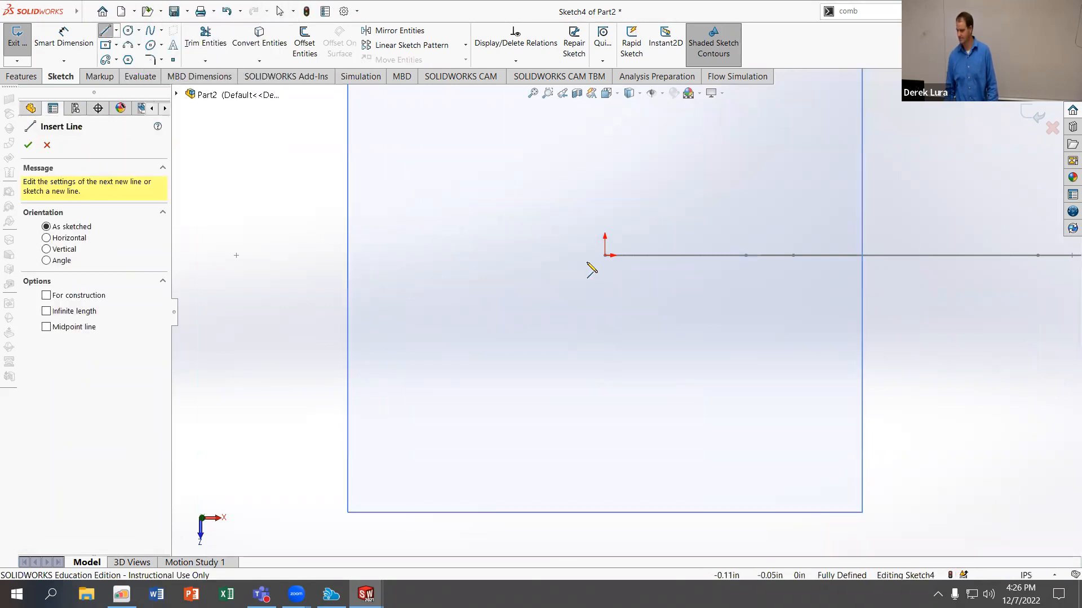
{"action": "left_click", "coordinate": [589, 237]}
{"action": "left_click", "coordinate": [590, 272]}
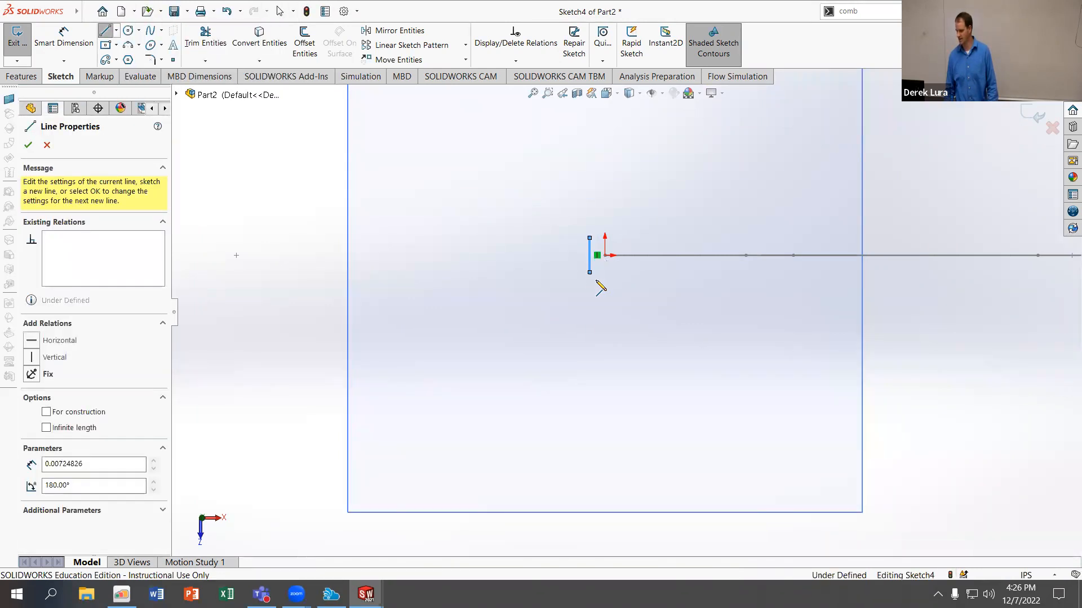
{"action": "left_click", "coordinate": [598, 296]}
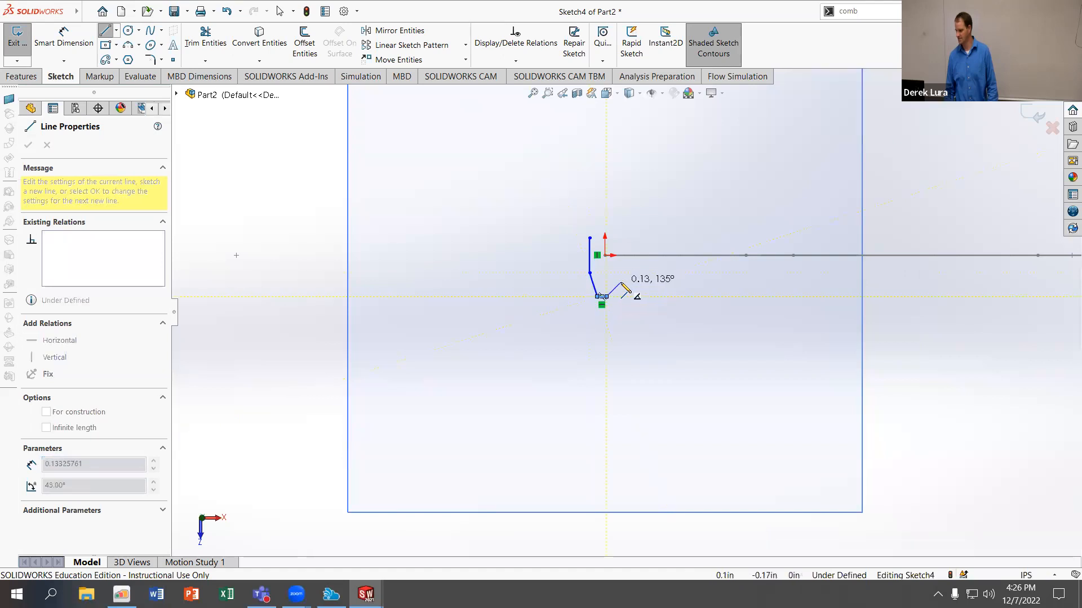
{"action": "left_click", "coordinate": [616, 278]}
{"action": "left_click", "coordinate": [616, 238]}
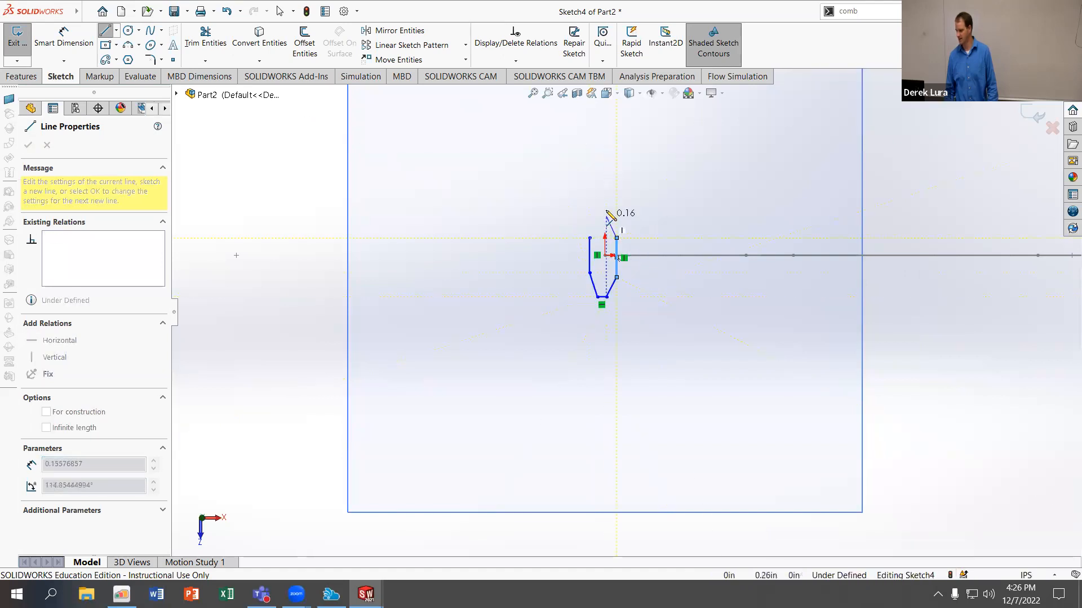
{"action": "left_click", "coordinate": [607, 206]}
{"action": "left_click", "coordinate": [593, 207]}
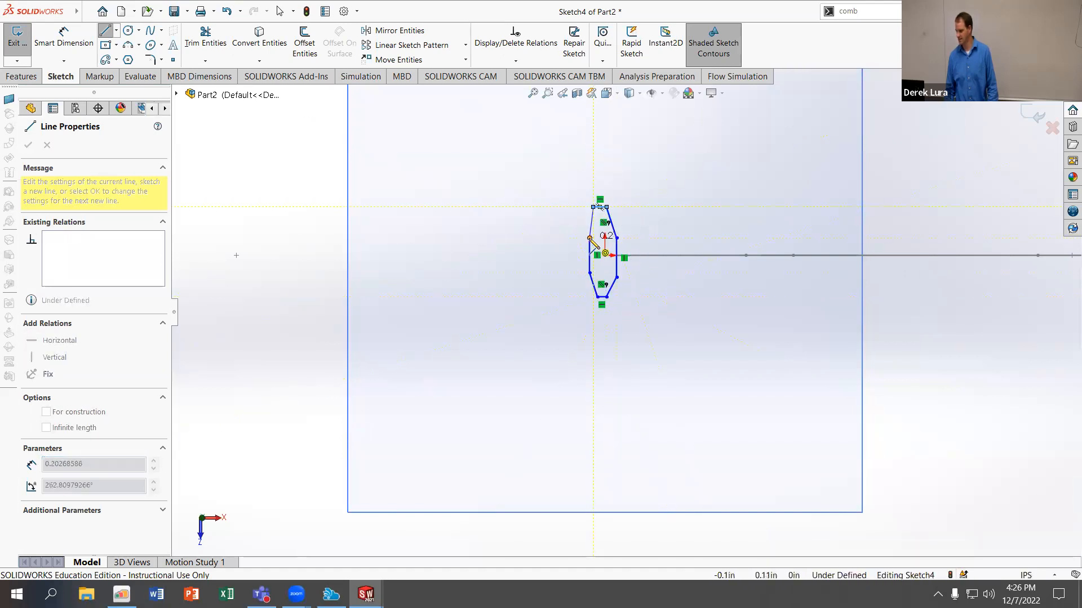
{"action": "left_click", "coordinate": [590, 238]}
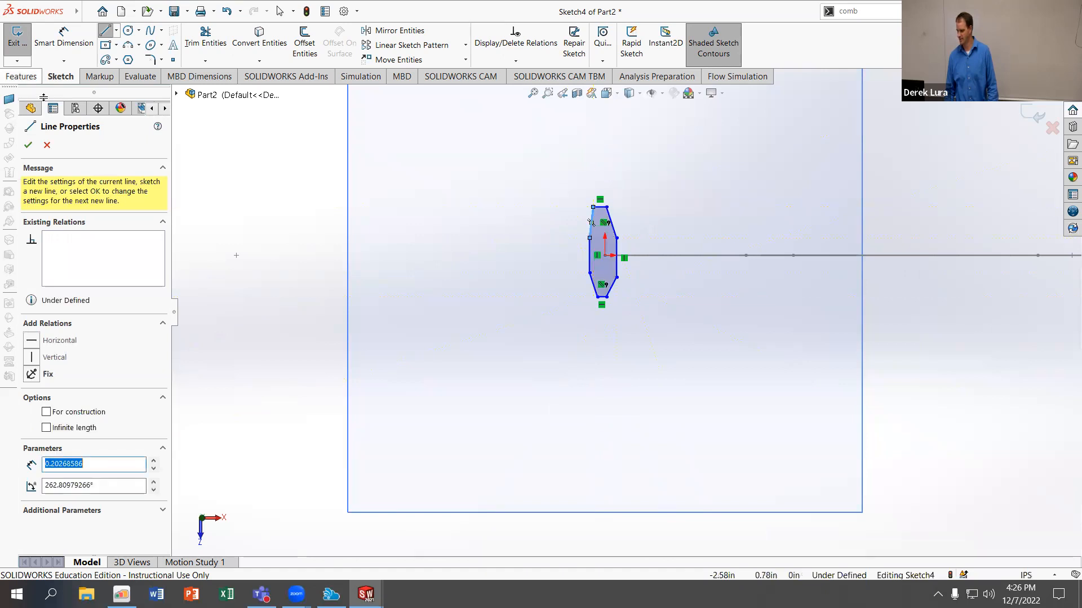
{"action": "left_click", "coordinate": [1046, 121]}
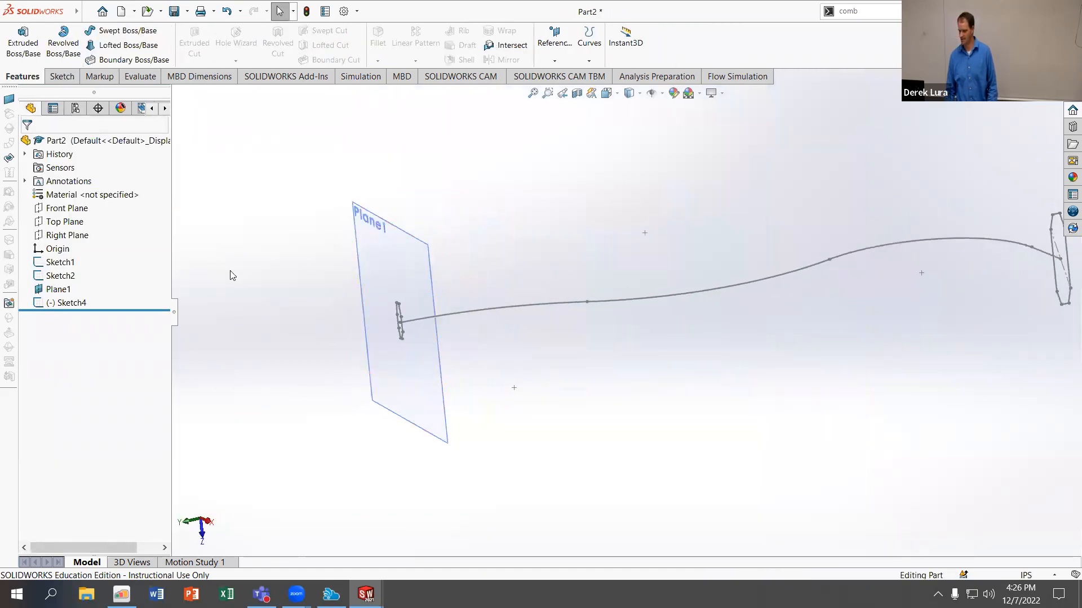
Start a lofted boss with the original cross-section Sketch2 and the end-plane Sketch4 as its profiles
{"action": "left_click", "coordinate": [129, 45]}
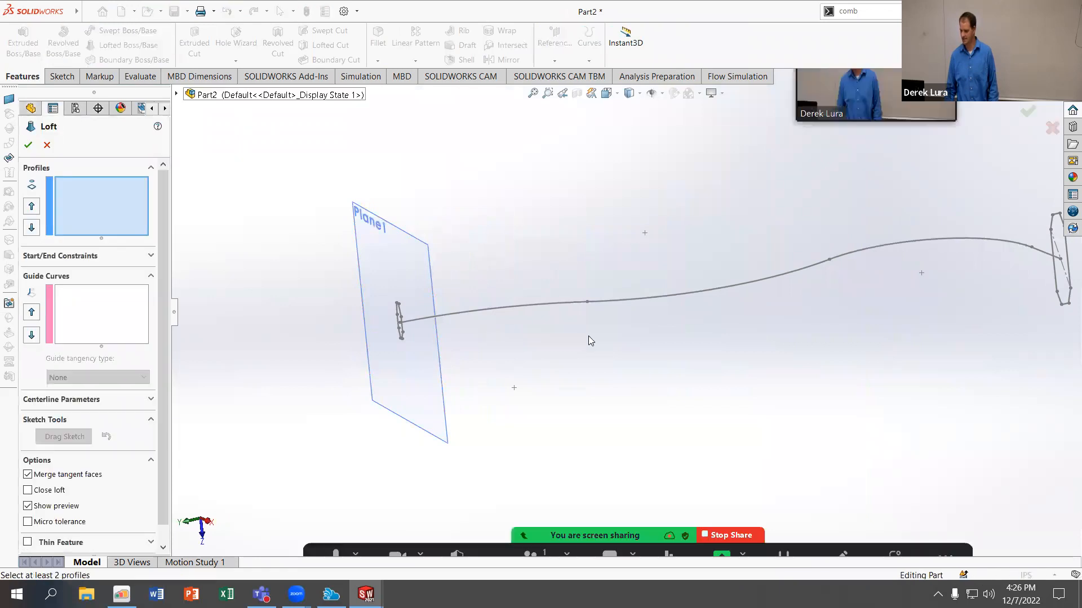
{"action": "scroll", "coordinate": [626, 311], "scroll_direction": "up", "scroll_amount": 3}
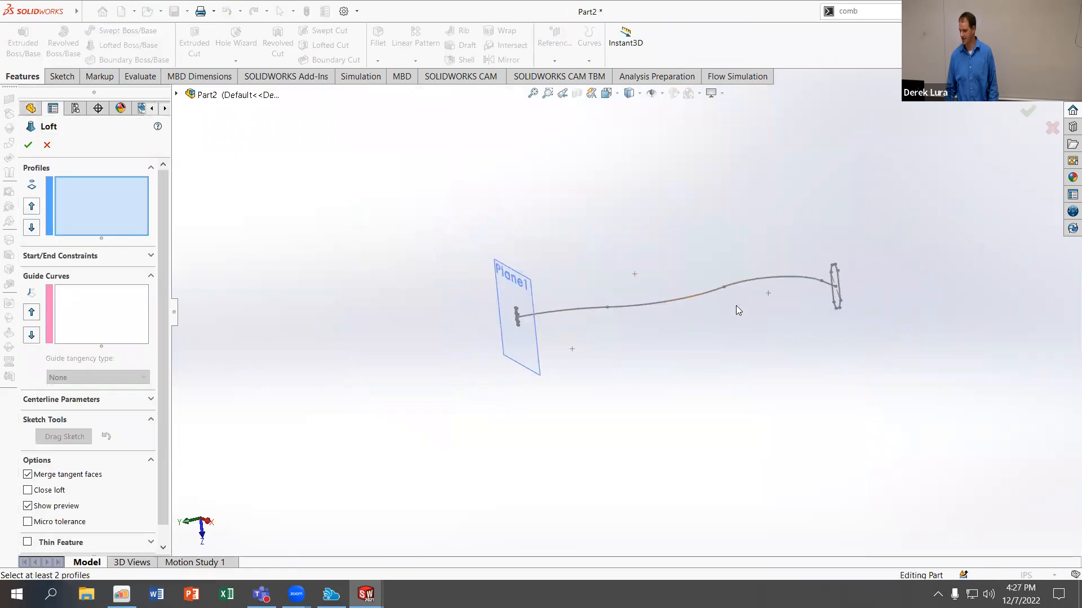
{"action": "left_click", "coordinate": [176, 94]}
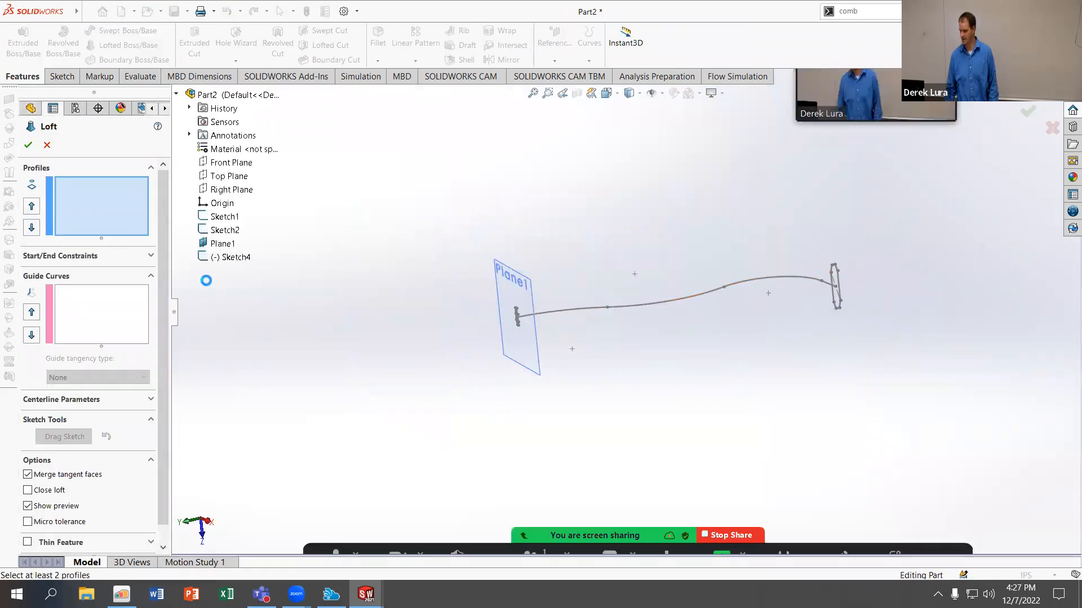
{"action": "left_click", "coordinate": [224, 232]}
{"action": "left_click", "coordinate": [229, 258]}
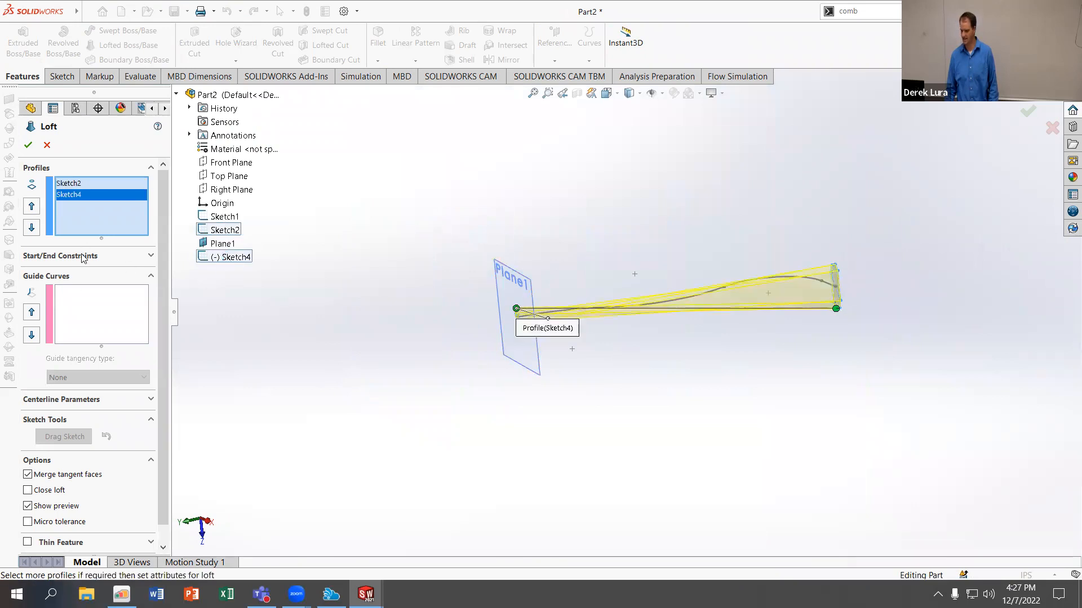
Add the curved path Sketch1 as the loft's guide curve and try to accept the loft
{"action": "left_click", "coordinate": [75, 304]}
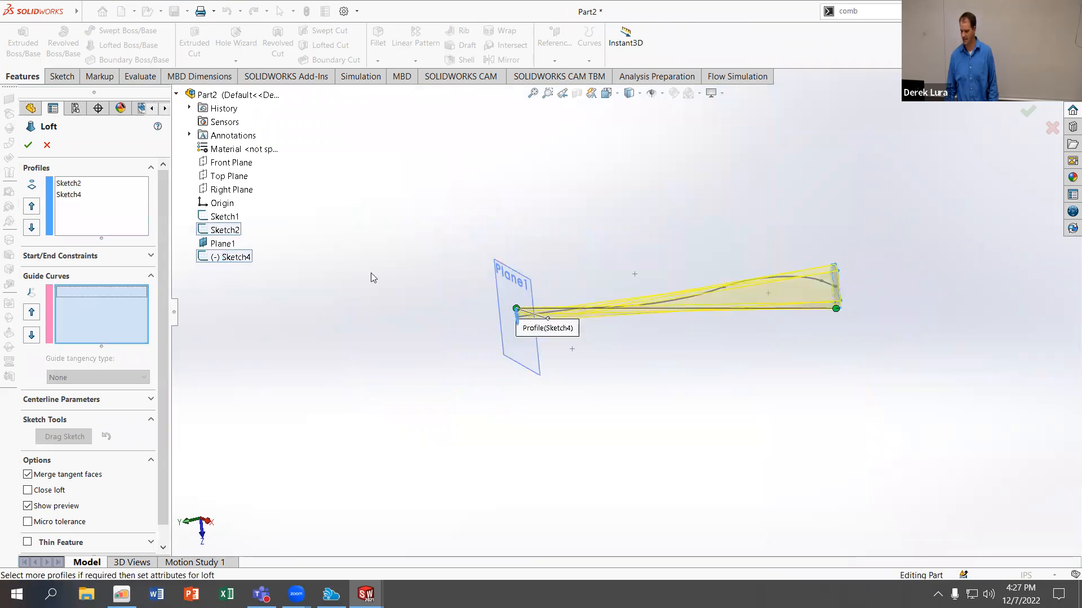
{"action": "left_click", "coordinate": [674, 301]}
{"action": "mouse_move", "coordinate": [524, 176]}
{"action": "middle_mouse_down"}
{"action": "mouse_move", "coordinate": [548, 258]}
{"action": "mouse_move", "coordinate": [684, 300]}
{"action": "middle_mouse_up"}
{"action": "scroll", "coordinate": [684, 299], "scroll_direction": "down", "scroll_amount": 4}
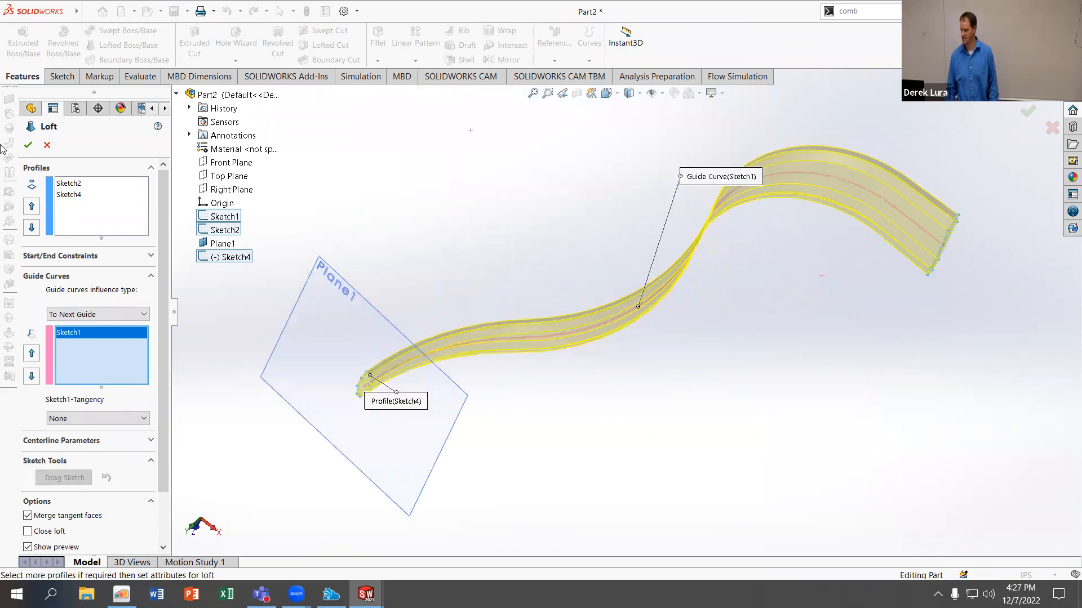
{"action": "left_click", "coordinate": [28, 145]}
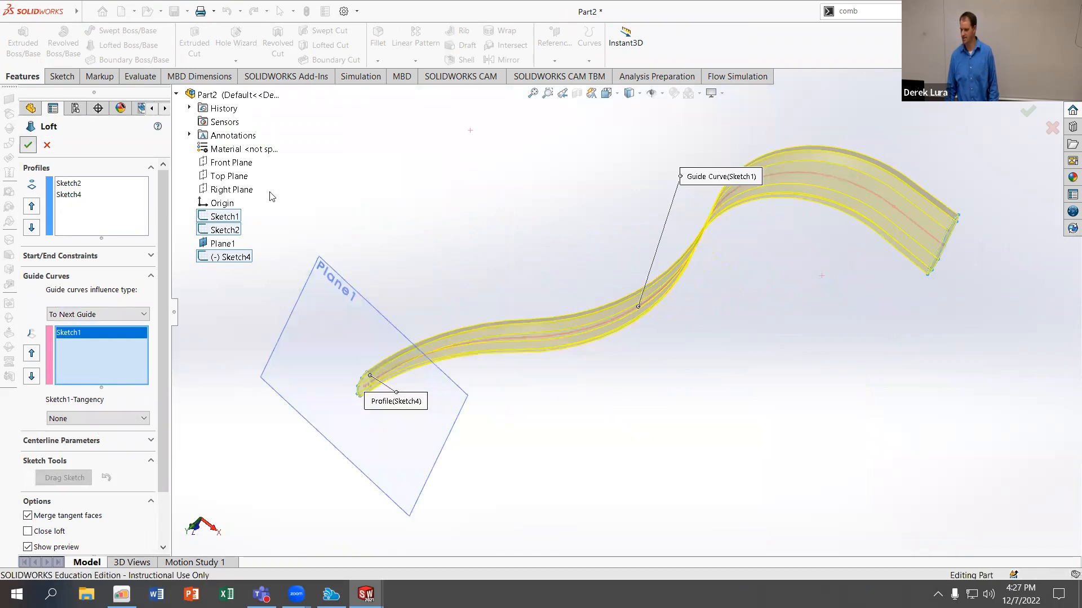
{"action": "left_click", "coordinate": [28, 145]}
{"action": "middle_click_drag", "start_coordinate": [436, 246], "coordinate": [299, 225]}
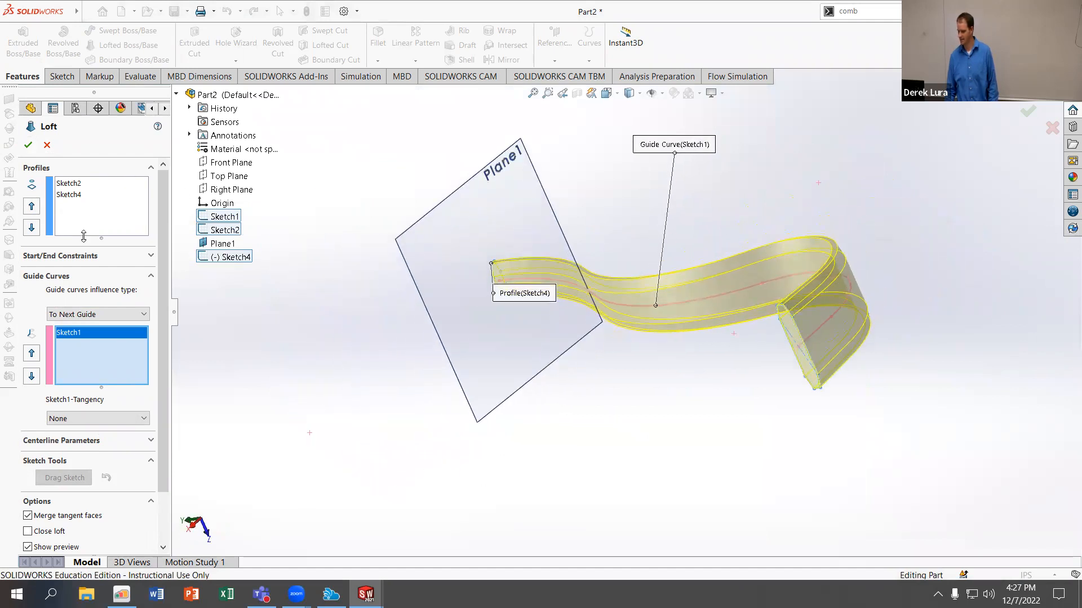
{"action": "left_click", "coordinate": [27, 146]}
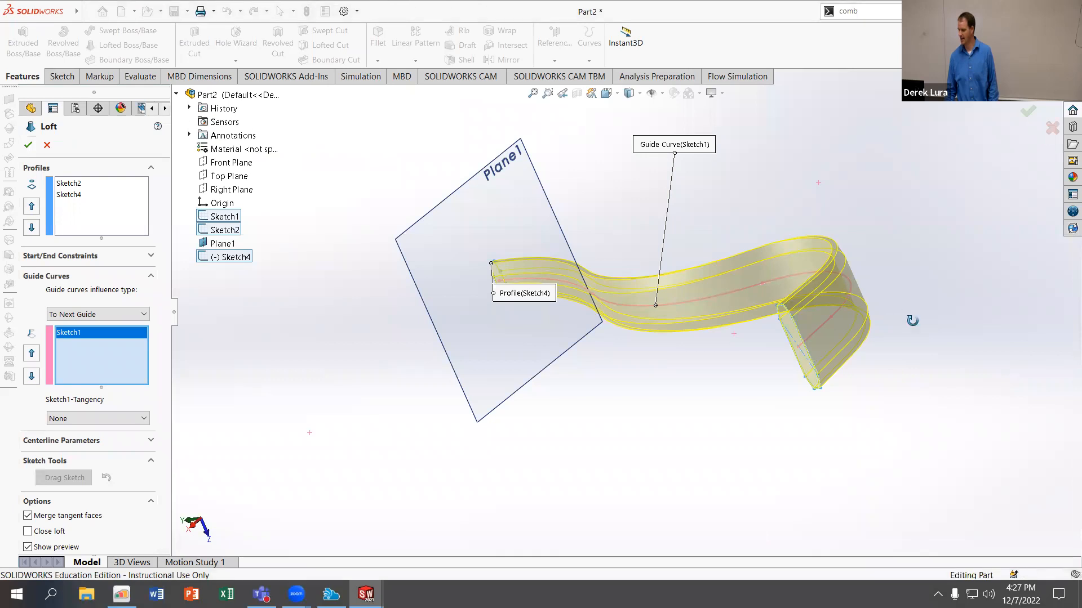
Examine the loft preview from several angles, checking how its shape follows the guide curve between the two profiles
{"action": "middle_click_drag", "start_coordinate": [899, 330], "coordinate": [917, 400]}
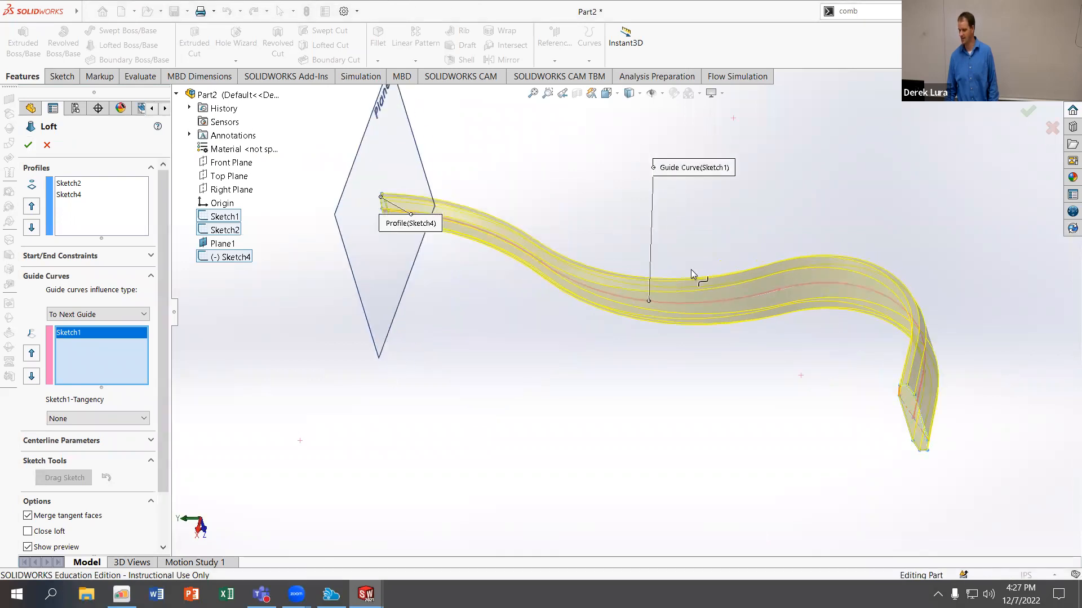
{"action": "middle_click_drag", "start_coordinate": [617, 264], "coordinate": [660, 268]}
{"action": "scroll", "coordinate": [672, 260], "scroll_direction": "down", "scroll_amount": 4}
{"action": "scroll", "coordinate": [645, 275], "scroll_direction": "down", "scroll_amount": 8}
{"action": "scroll", "coordinate": [550, 287], "scroll_direction": "up", "scroll_amount": 3}
{"action": "scroll", "coordinate": [563, 327], "scroll_direction": "up", "scroll_amount": 5}
{"action": "scroll", "coordinate": [523, 381], "scroll_direction": "down", "scroll_amount": 6}
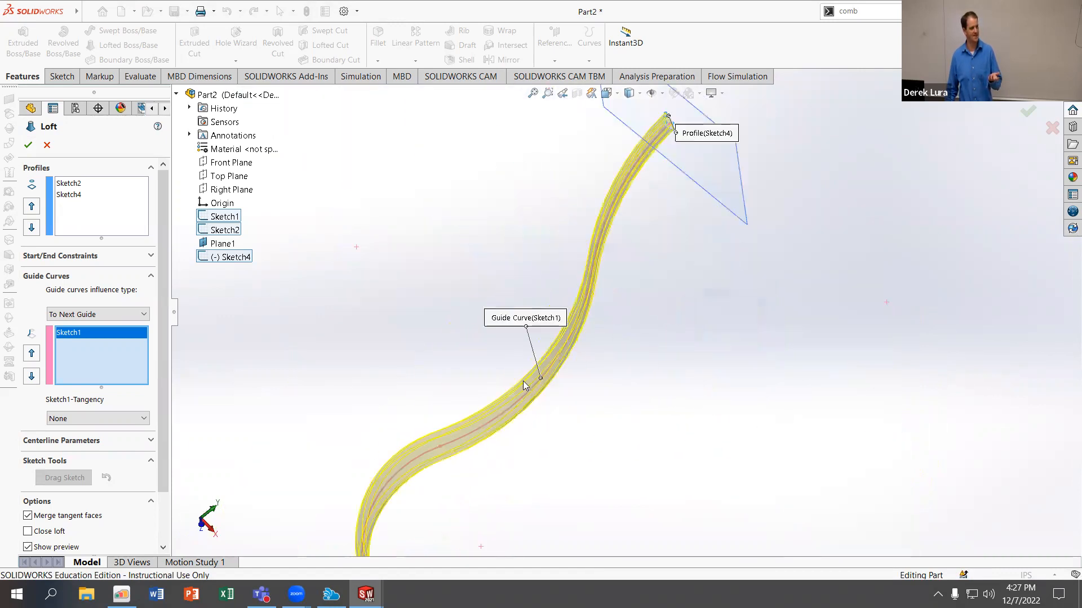
{"action": "middle_click_drag", "start_coordinate": [513, 381], "coordinate": [615, 344]}
{"action": "scroll", "coordinate": [620, 352], "scroll_direction": "up", "scroll_amount": 5}
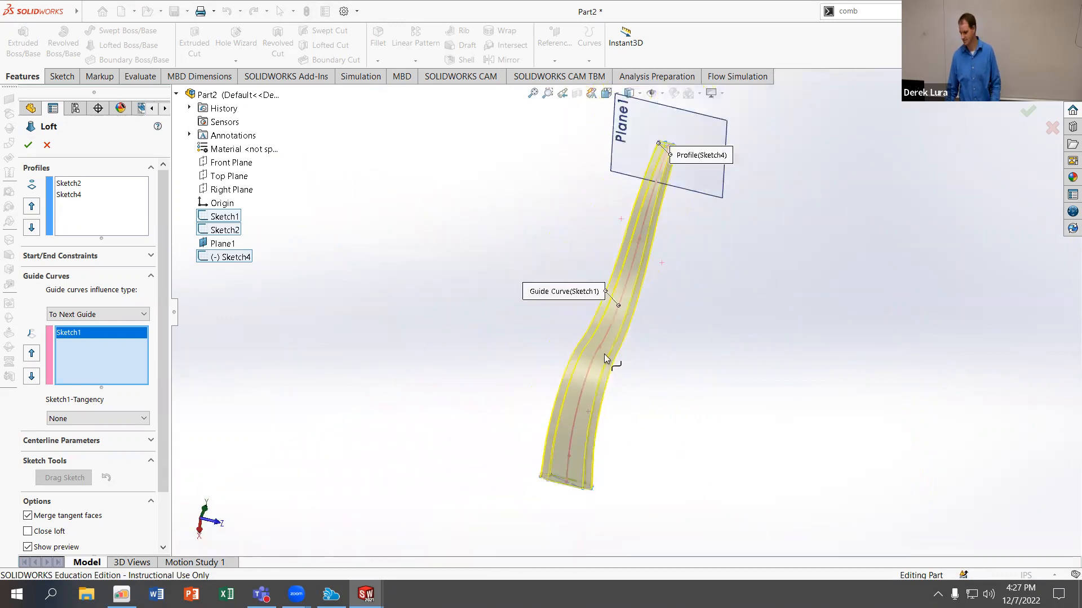
Set the loft's guide curve influence type to Global
{"action": "left_click", "coordinate": [126, 316]}
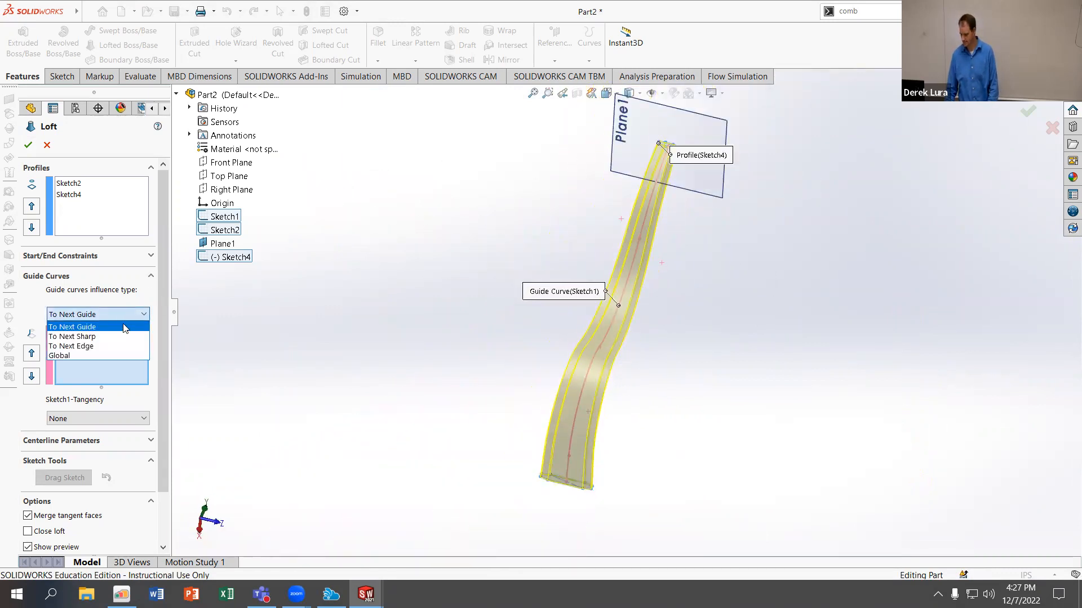
{"action": "left_click", "coordinate": [105, 356]}
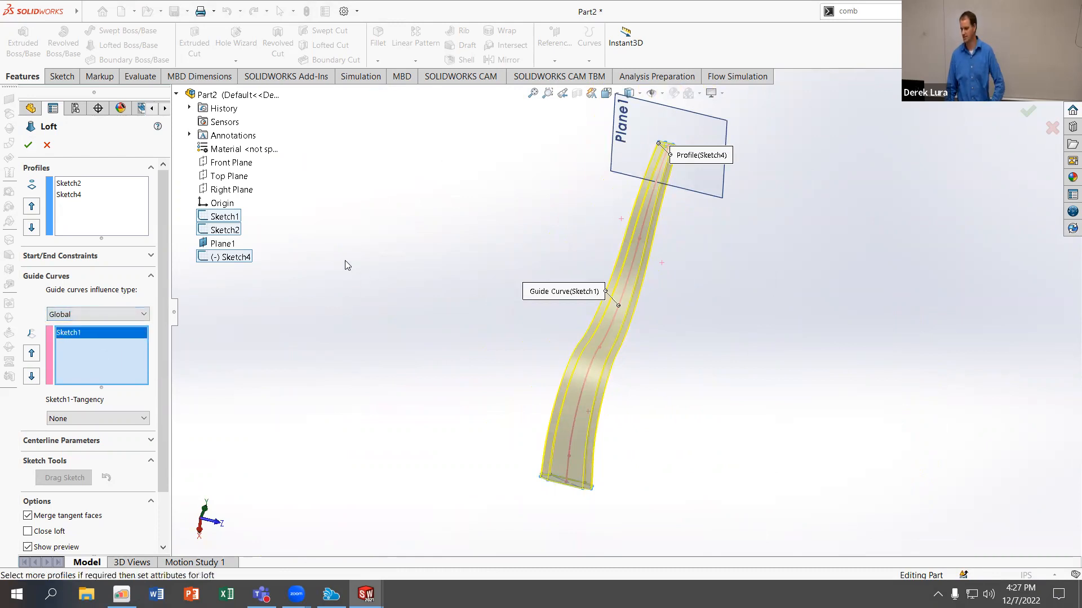